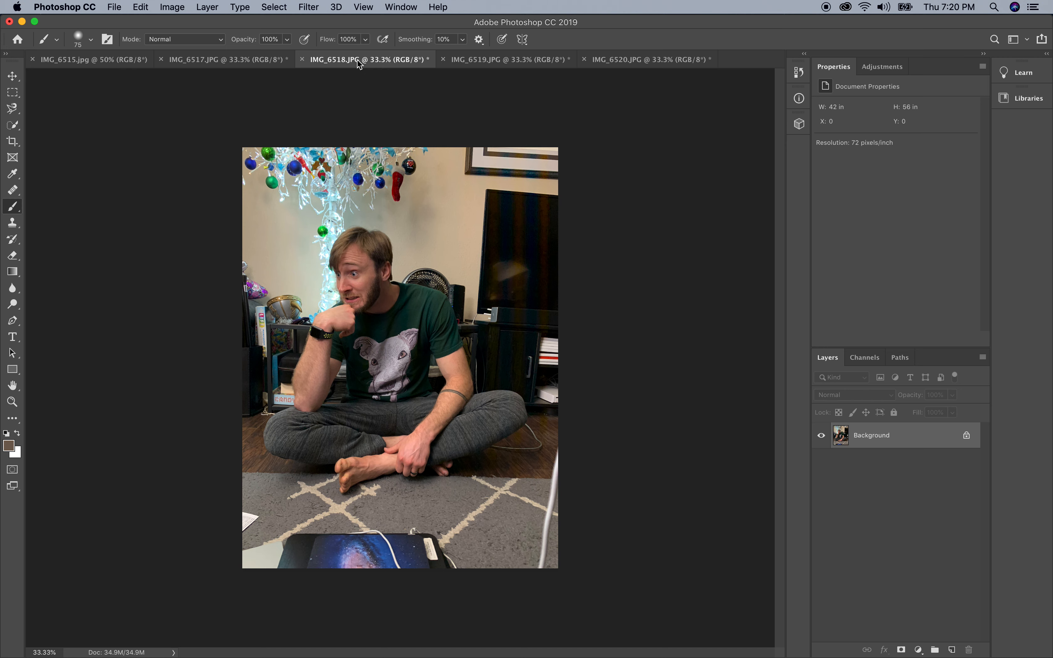
Step: Look through the open photos of the two people and the IMG_6515.jpg figurine scene to compare the source images
click(245, 62)
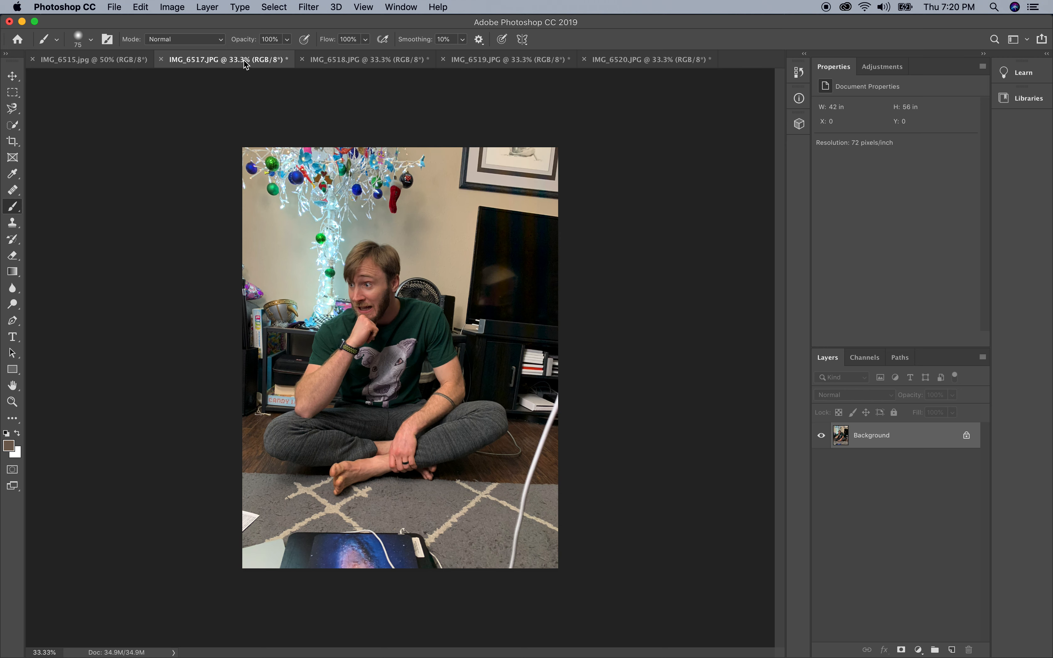
click(505, 59)
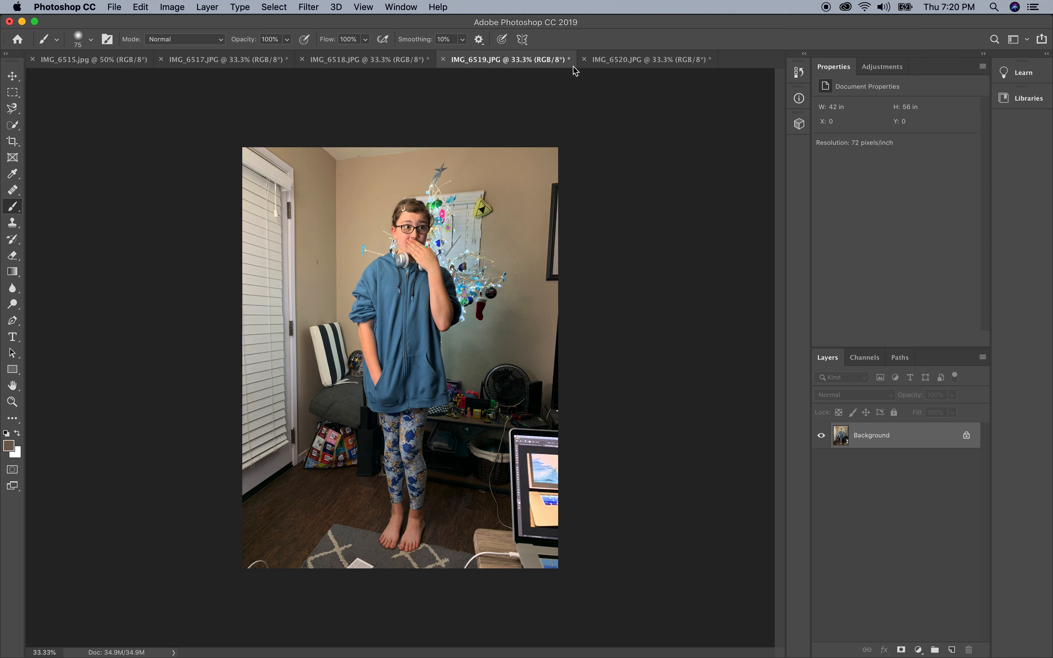
click(626, 59)
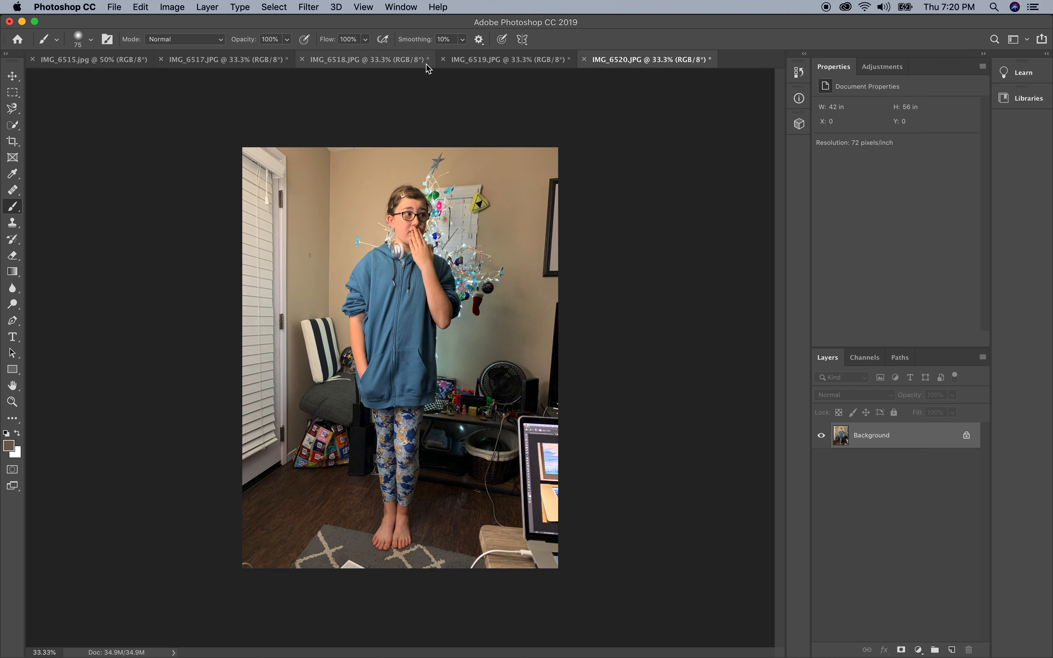
click(377, 61)
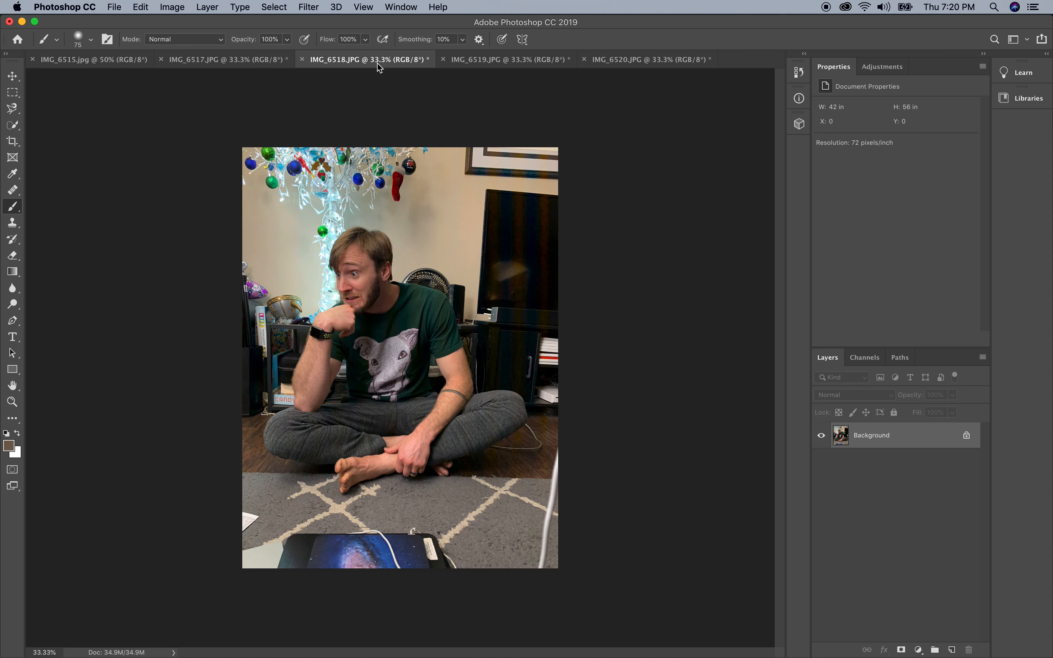
click(99, 61)
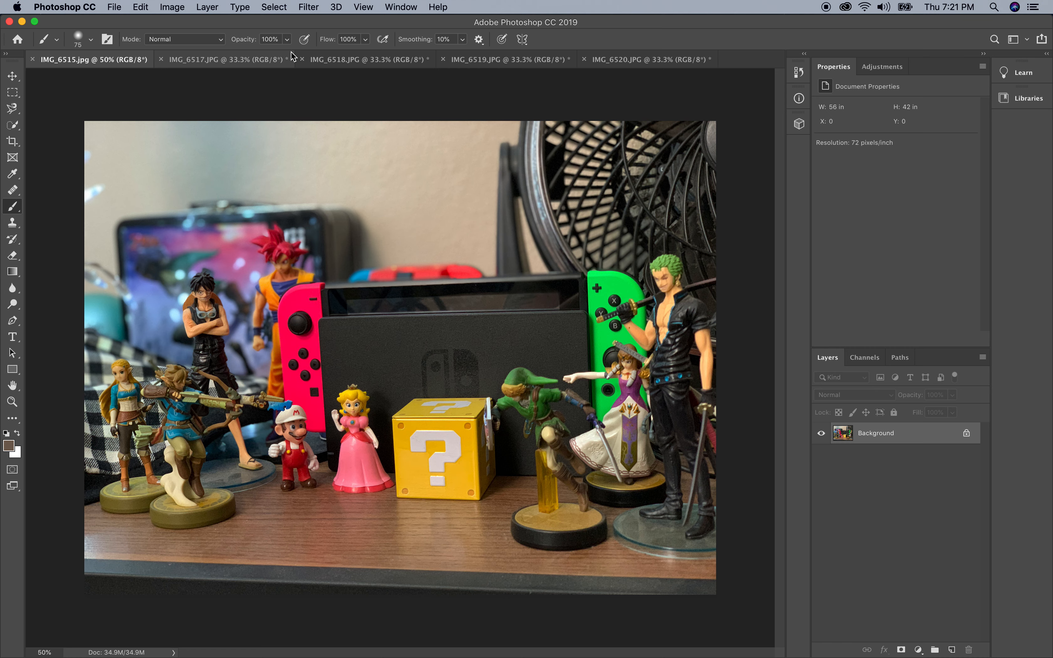
click(268, 55)
Step: Select the seated man in IMG_6518.JPG automatically with Select Subject
click(348, 60)
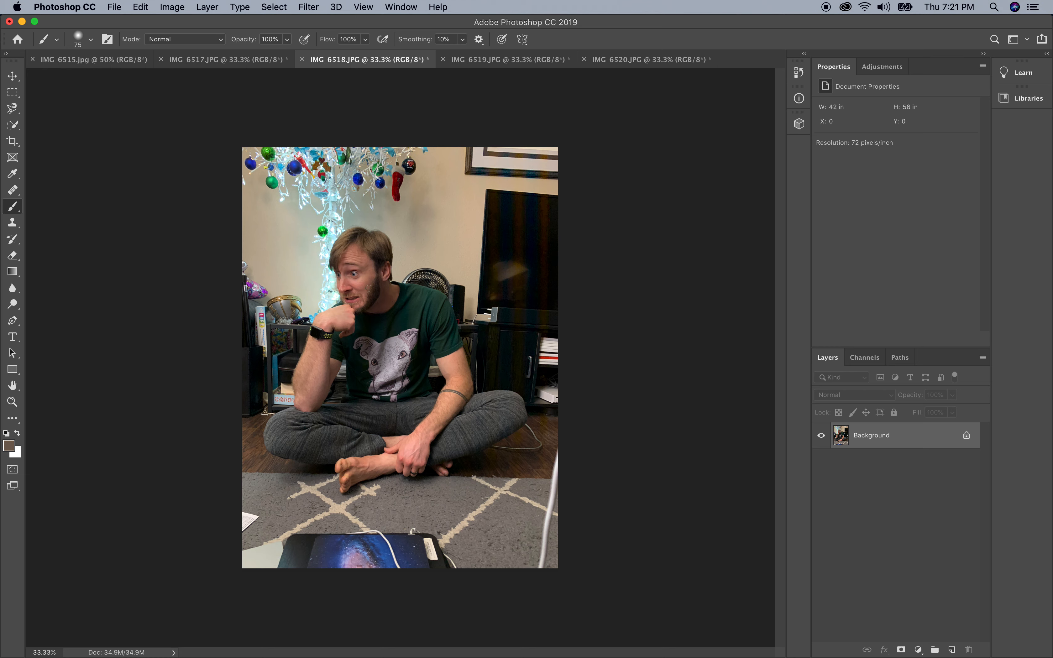
click(13, 126)
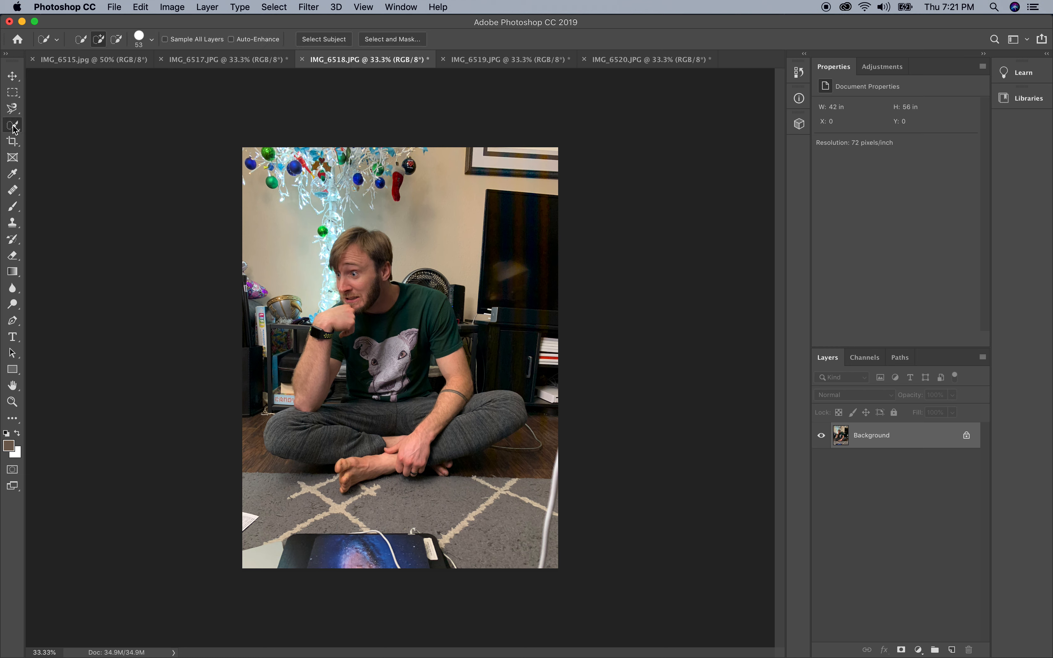
click(332, 39)
Step: Subtract the fan area behind the man's shoulder from the selection with the Quick Selection tool
click(14, 408)
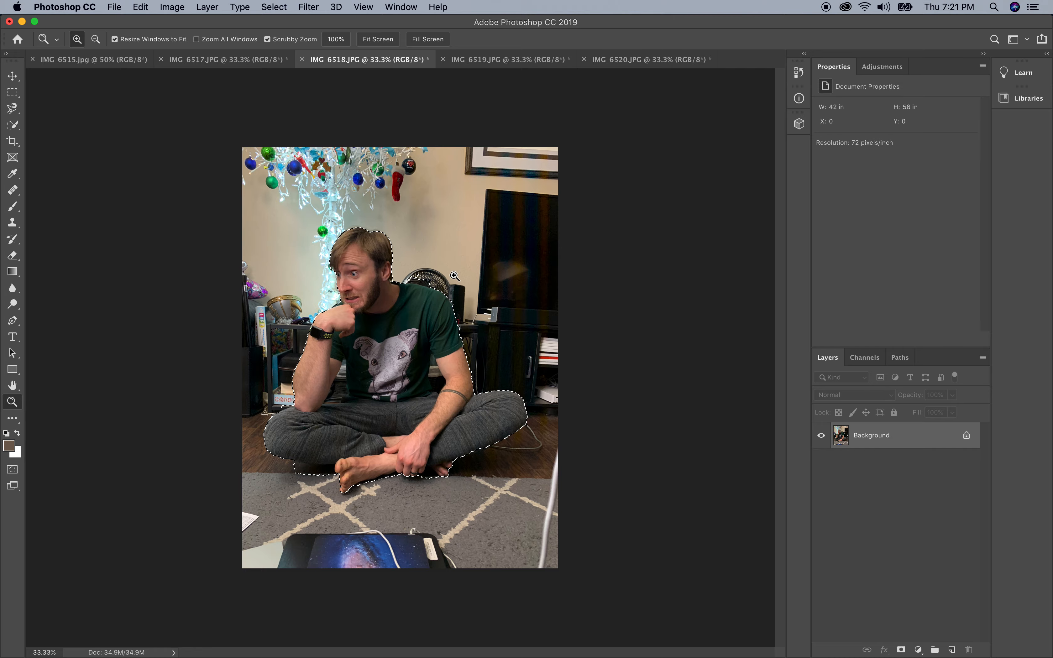
click(423, 294)
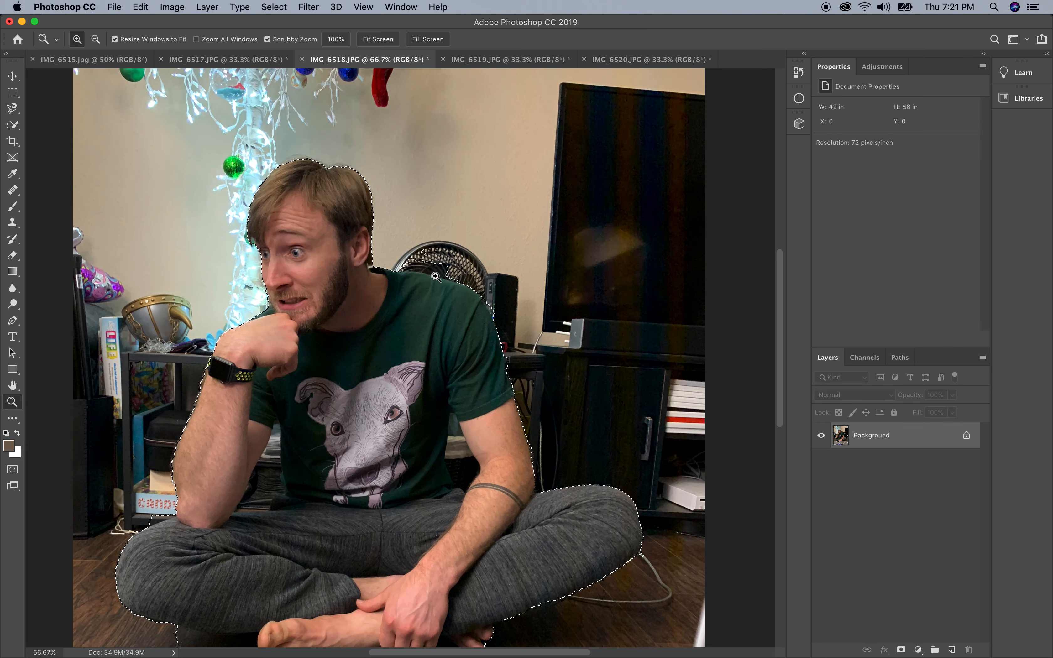
click(436, 272)
click(437, 271)
click(437, 272)
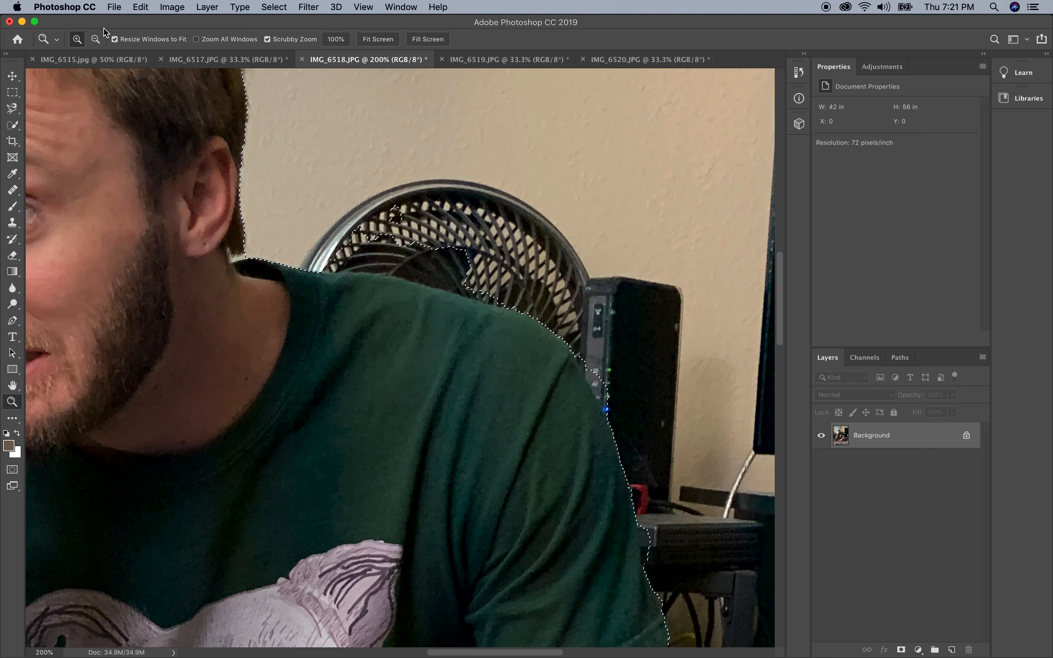
click(95, 40)
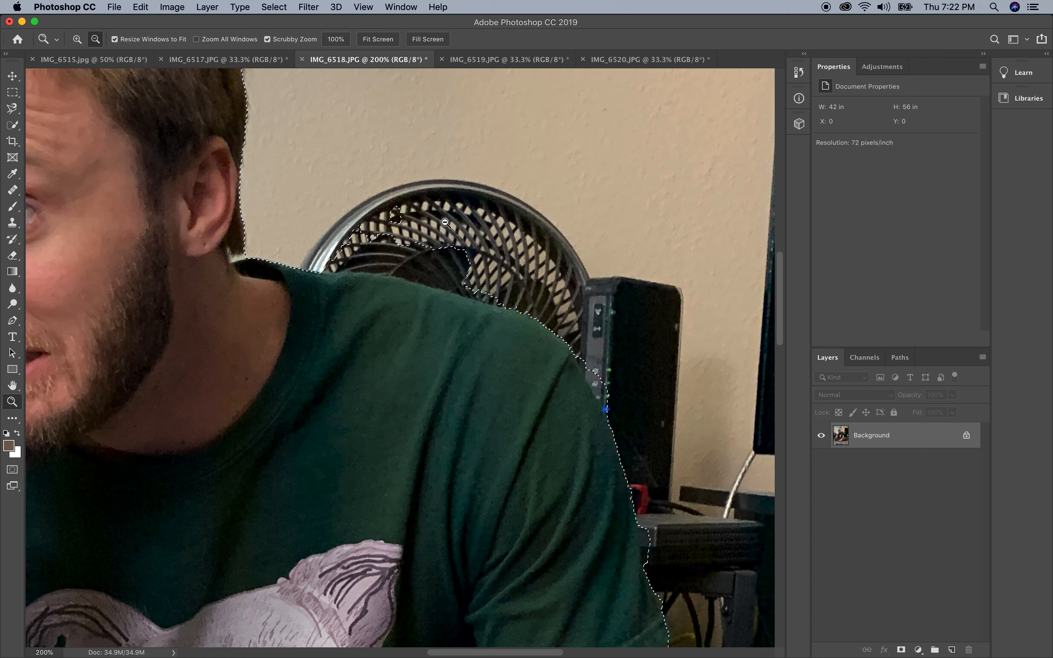
click(16, 127)
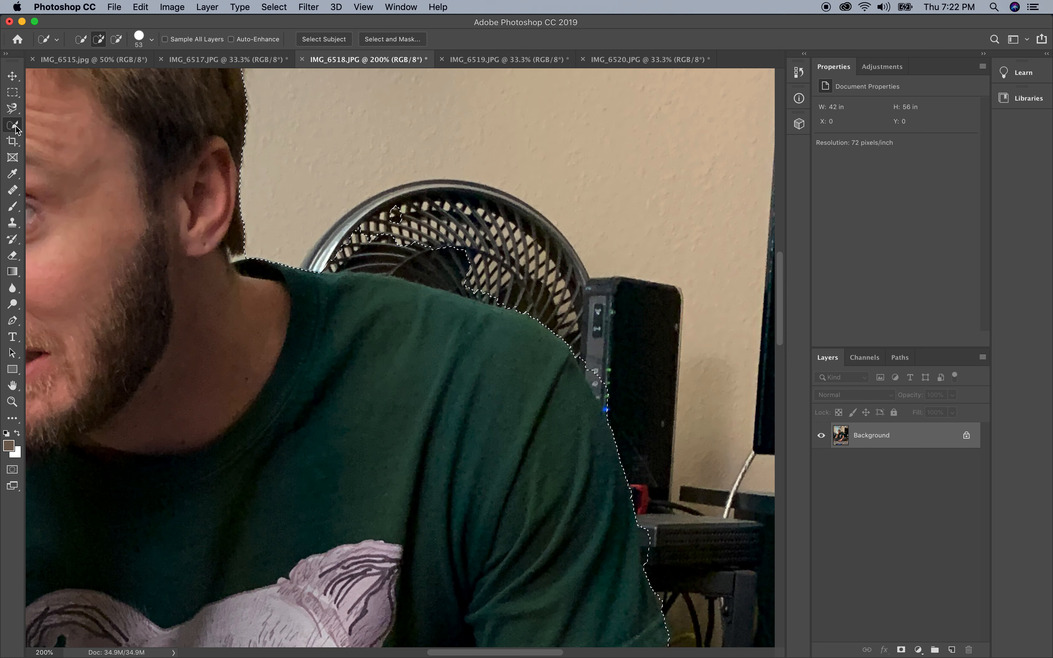
click(117, 40)
mouse_move(401, 217)
mouse_down()
mouse_move(339, 252)
mouse_move(417, 261)
mouse_move(517, 294)
mouse_up()
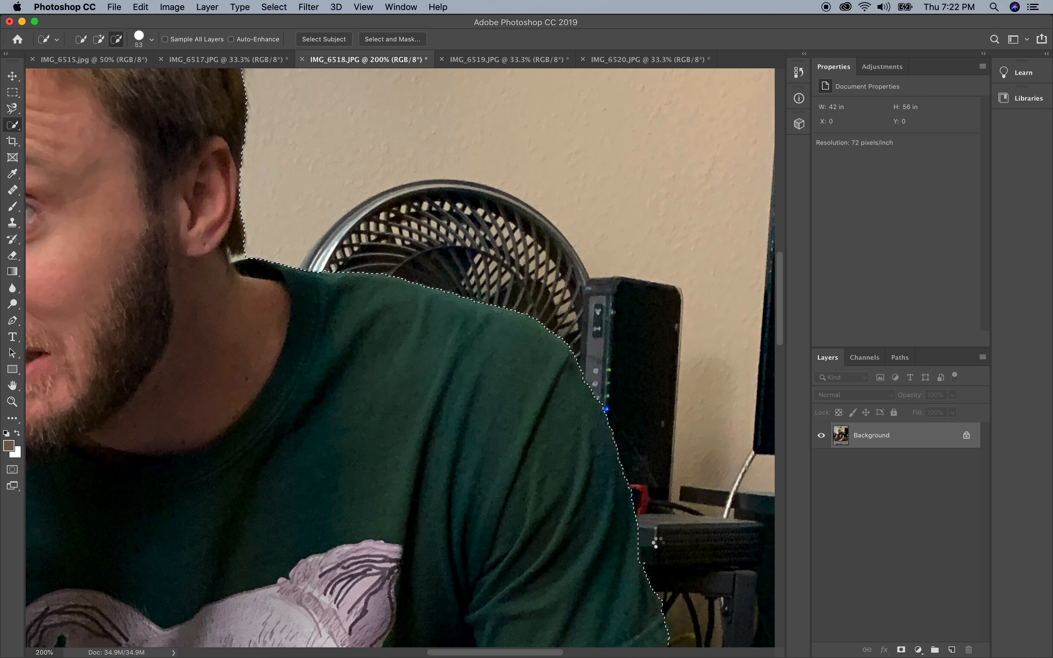
Step: Subtract the background gap between the shirt and the tattooed arm from the selection
scroll(656, 542, down, 15)
scroll(656, 541, right, 5)
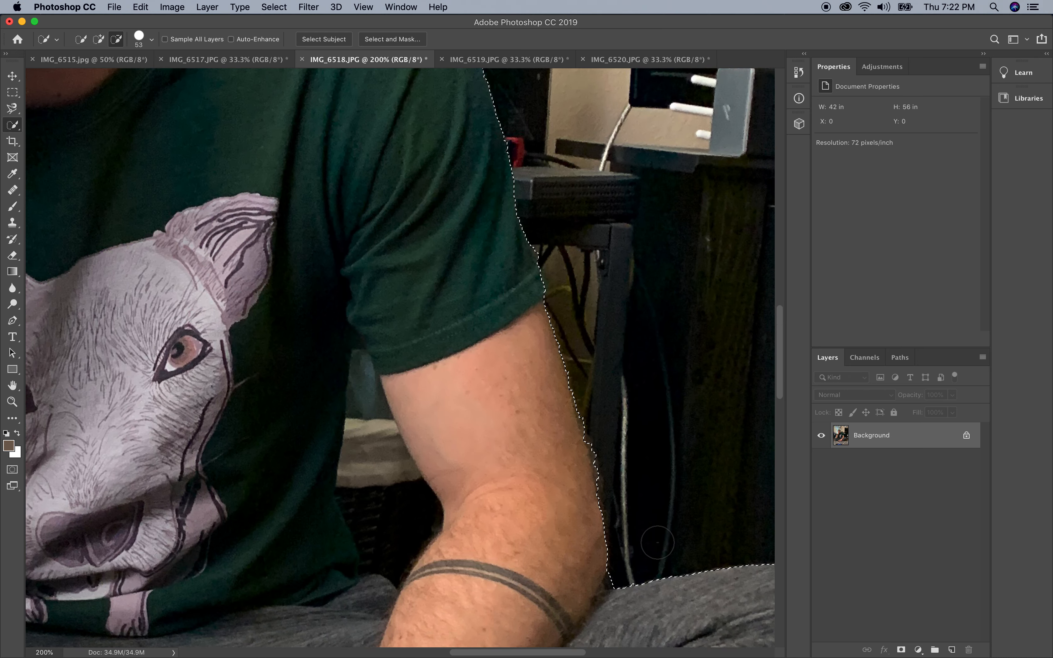
scroll(657, 543, down, 4)
mouse_move(405, 423)
mouse_down()
mouse_move(378, 393)
mouse_move(356, 279)
mouse_up()
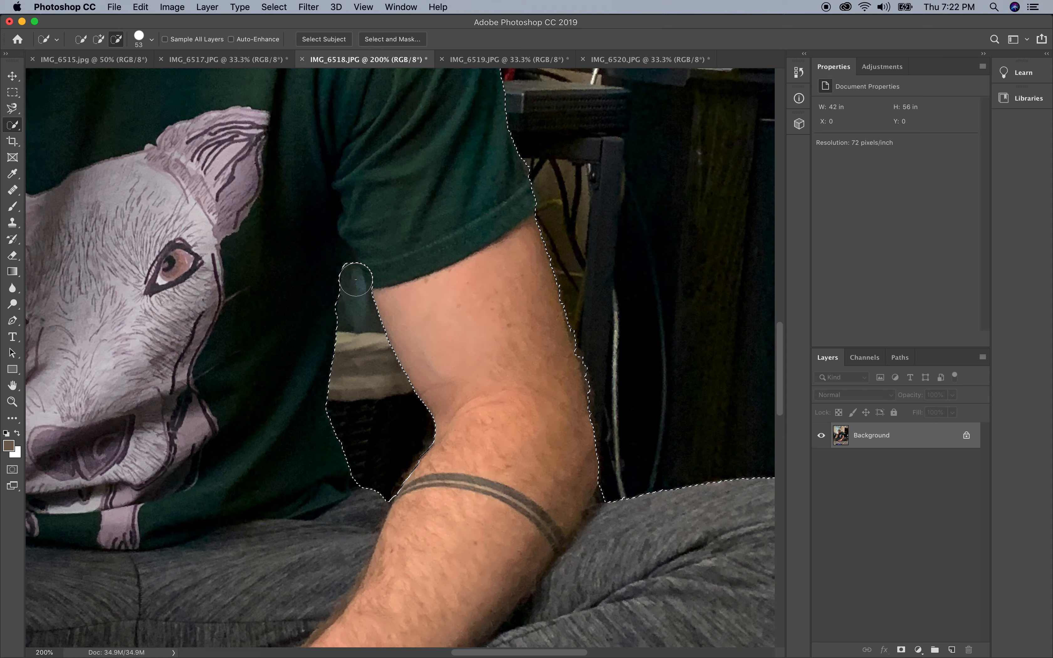
Step: Subtract the dark gap between the ringed hand and the toes, and clean the selection edge beside the toes
scroll(575, 431, right, 15)
scroll(576, 431, down, 3)
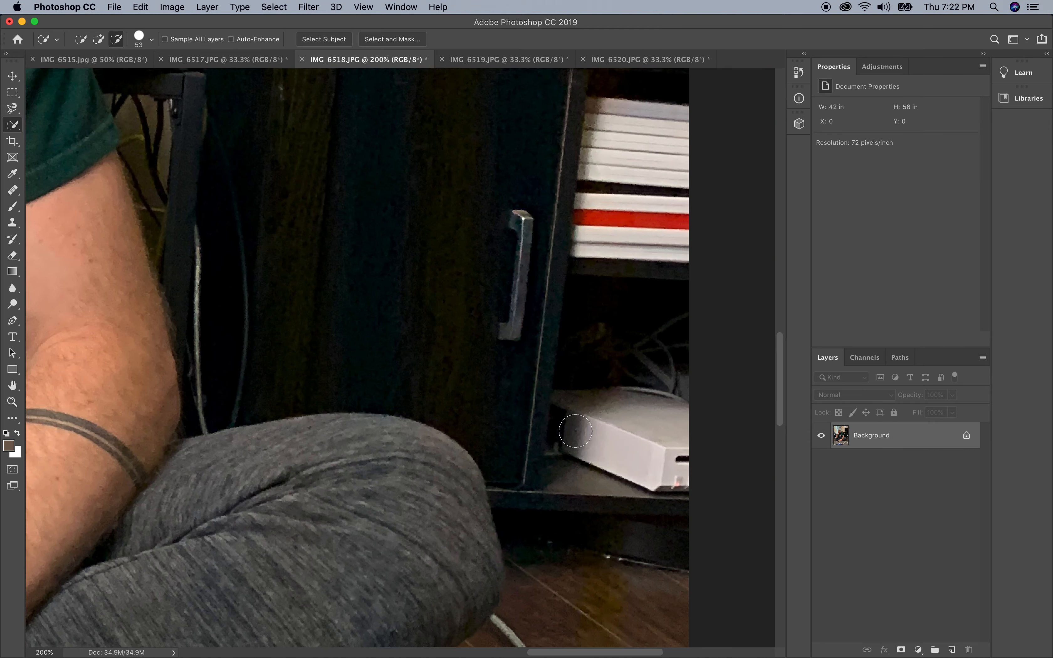
scroll(576, 431, down, 12)
scroll(576, 431, left, 11)
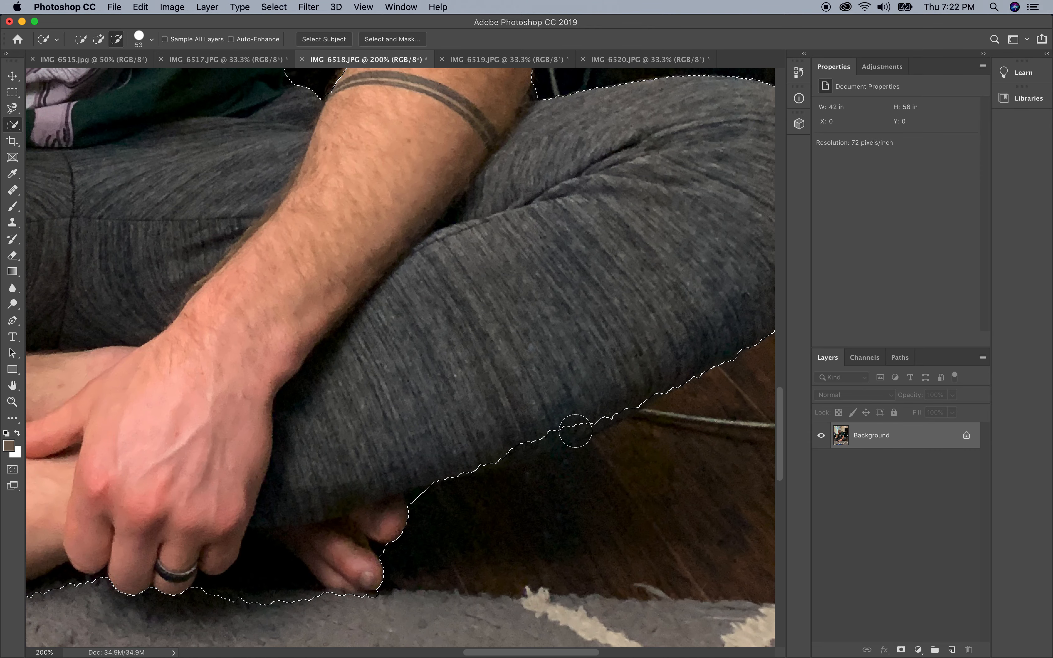
scroll(575, 431, down, 4)
scroll(575, 431, left, 7)
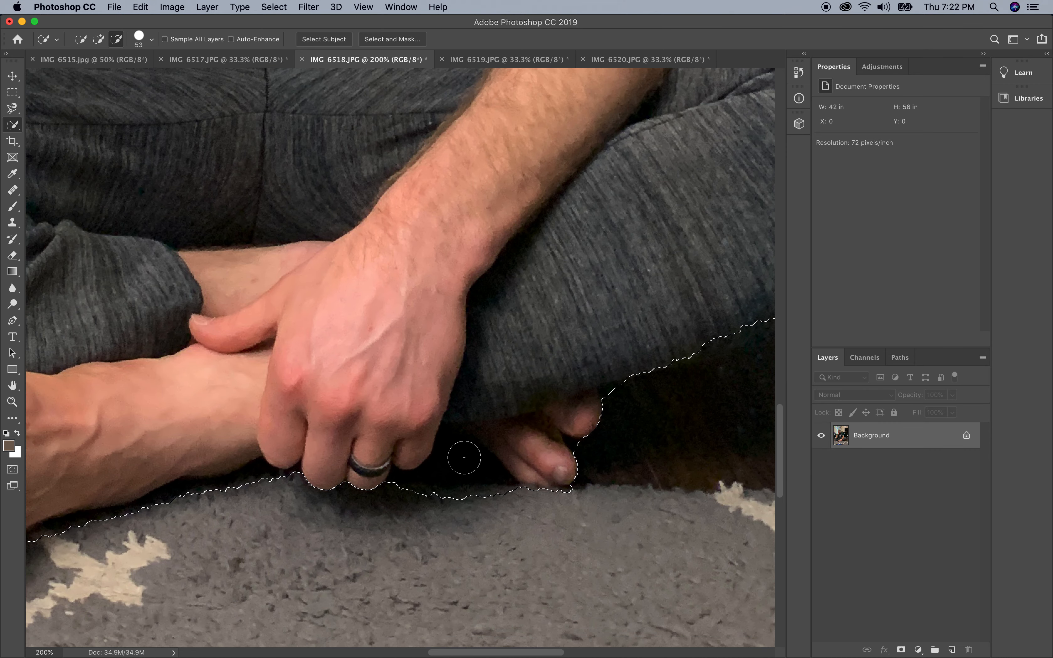
mouse_move(464, 457)
mouse_down()
mouse_move(494, 493)
mouse_move(436, 505)
mouse_move(407, 494)
mouse_up()
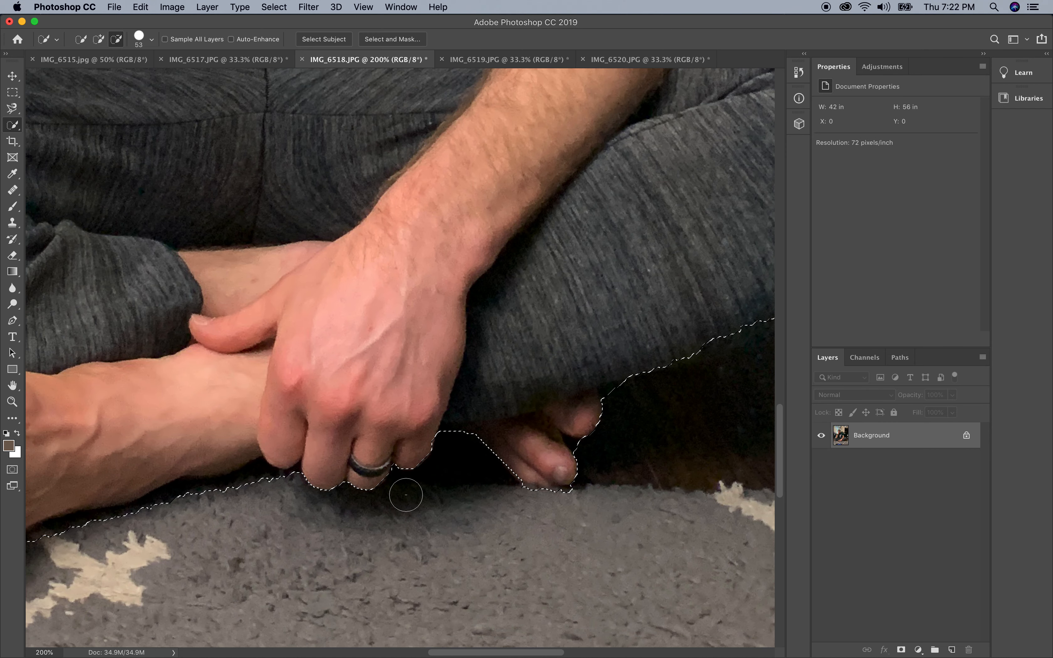
click(619, 400)
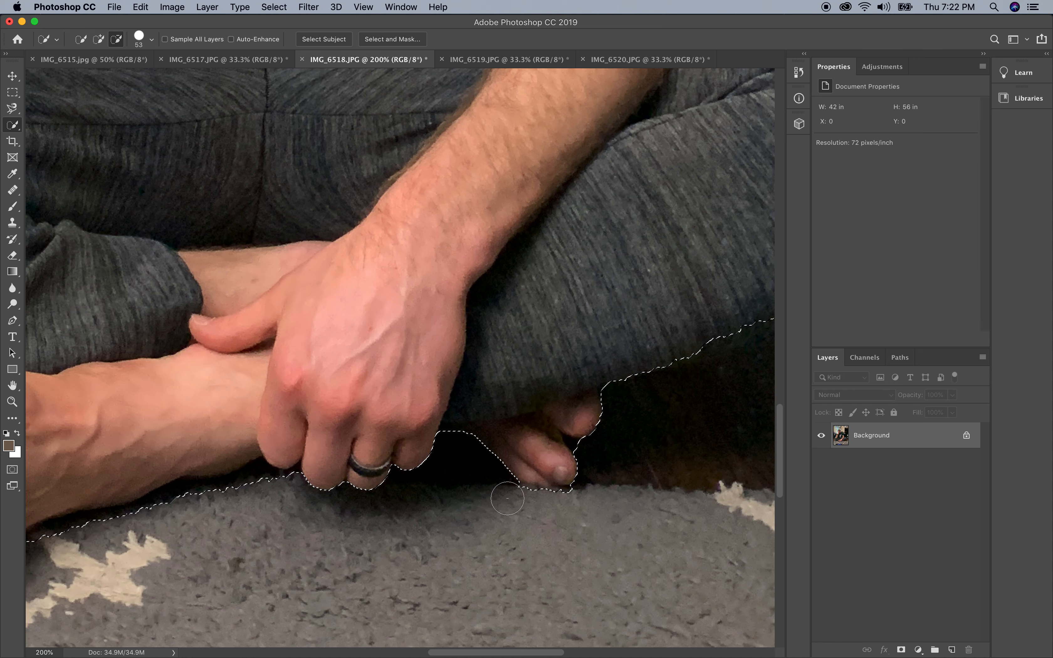
Step: Subtract the dark floor strip beneath the trouser leg, next to the front foot, from the selection
scroll(323, 513, left, 10)
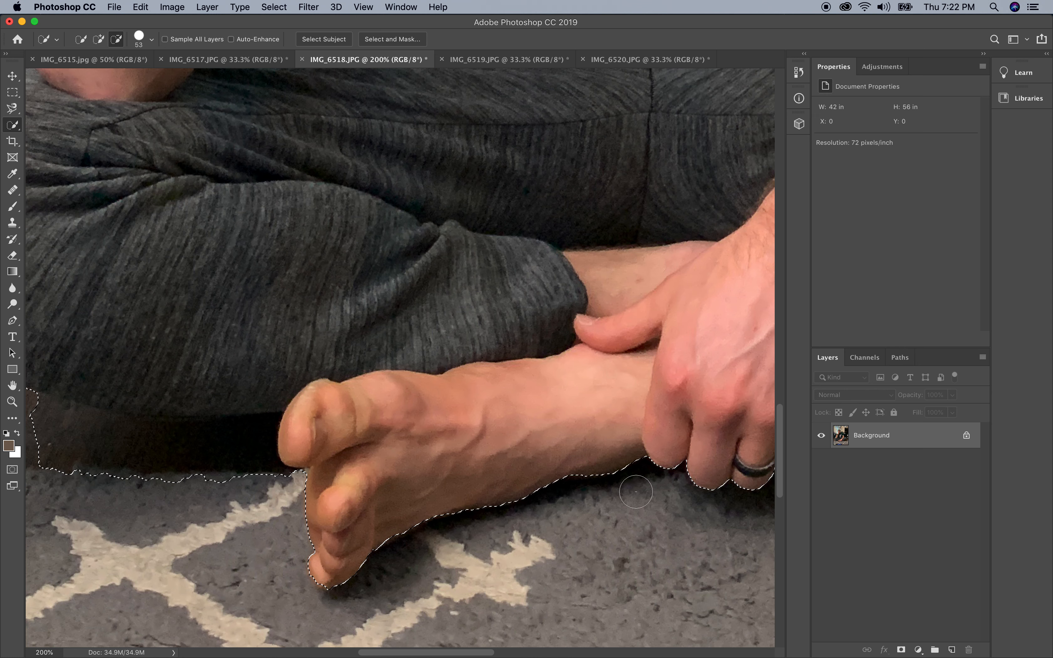
mouse_move(257, 468)
mouse_down()
mouse_move(240, 439)
mouse_move(184, 442)
mouse_move(223, 476)
mouse_move(176, 471)
mouse_move(176, 479)
mouse_move(148, 454)
mouse_up()
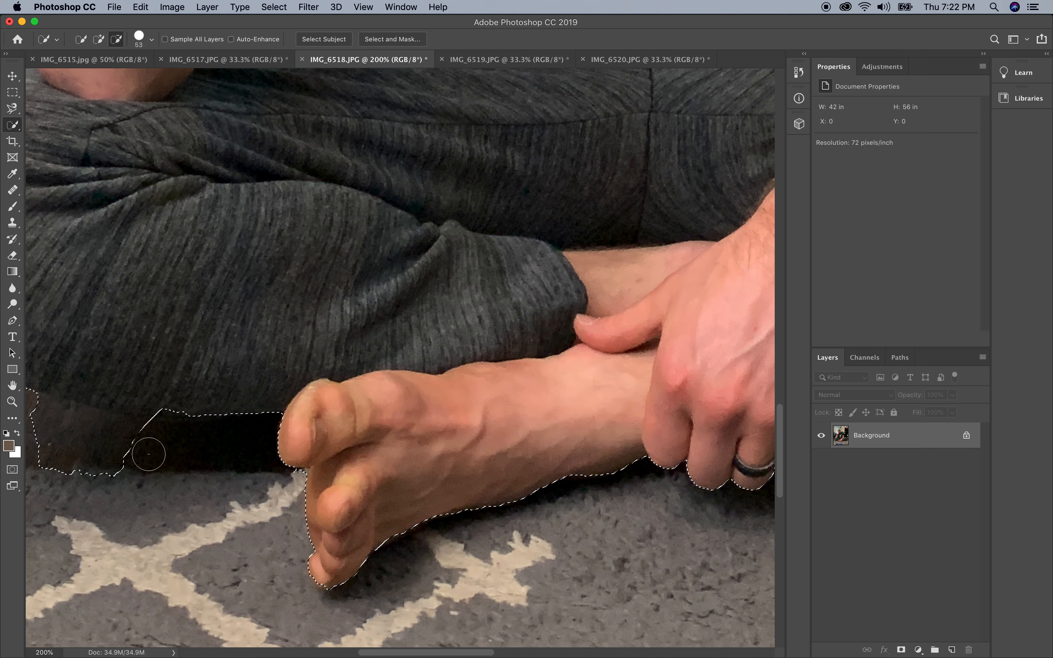
scroll(148, 454, left, 10)
scroll(154, 453, right, 10)
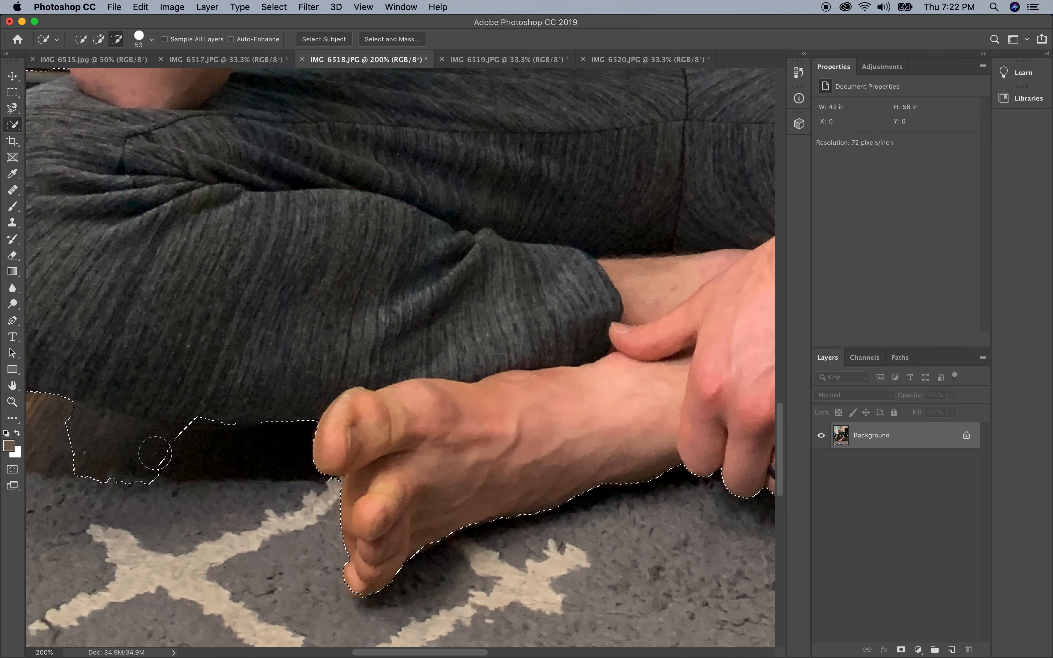
mouse_move(157, 453)
mouse_down()
mouse_move(164, 447)
mouse_move(115, 445)
mouse_move(94, 464)
mouse_move(79, 440)
mouse_up()
Step: Subtract the shelf area above the knee, beside the candy box, from the selection
scroll(118, 435, left, 4)
scroll(117, 435, up, 2)
scroll(117, 438, up, 5)
scroll(118, 438, left, 4)
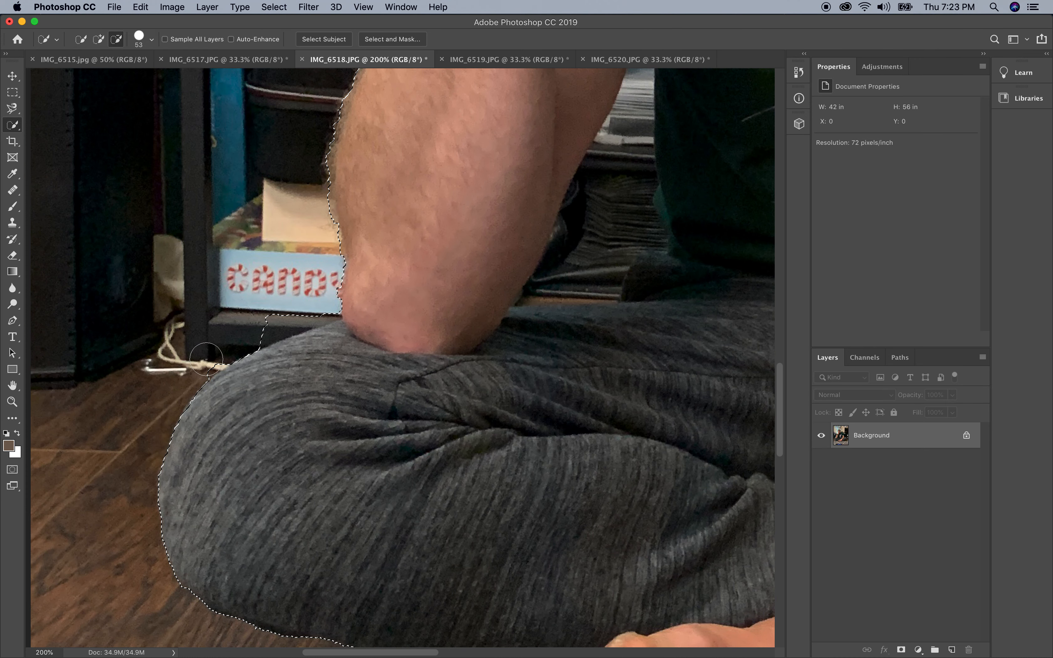
drag(212, 358, 284, 309)
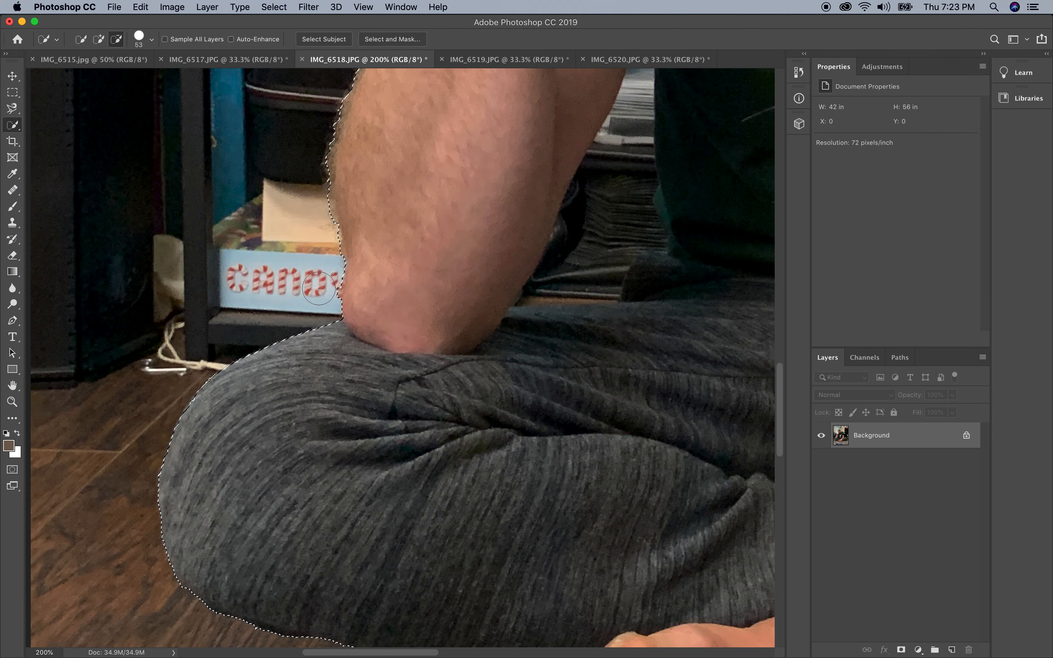
Step: Subtract the background gap between the propped-up arm and the torso, and add the wrongly removed trouser edge back to the selection
scroll(268, 247, up, 2)
scroll(268, 247, up, 7)
scroll(268, 247, right, 2)
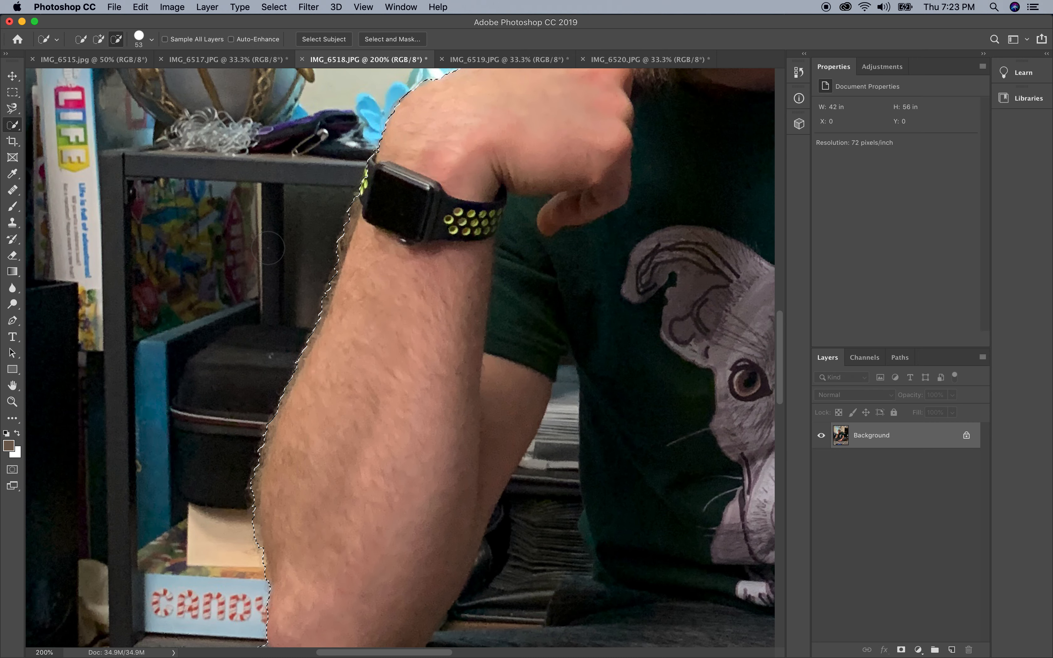
scroll(265, 242, down, 7)
scroll(266, 242, right, 3)
mouse_move(487, 239)
mouse_down()
mouse_move(435, 287)
mouse_move(415, 327)
mouse_move(378, 343)
mouse_move(429, 336)
mouse_up()
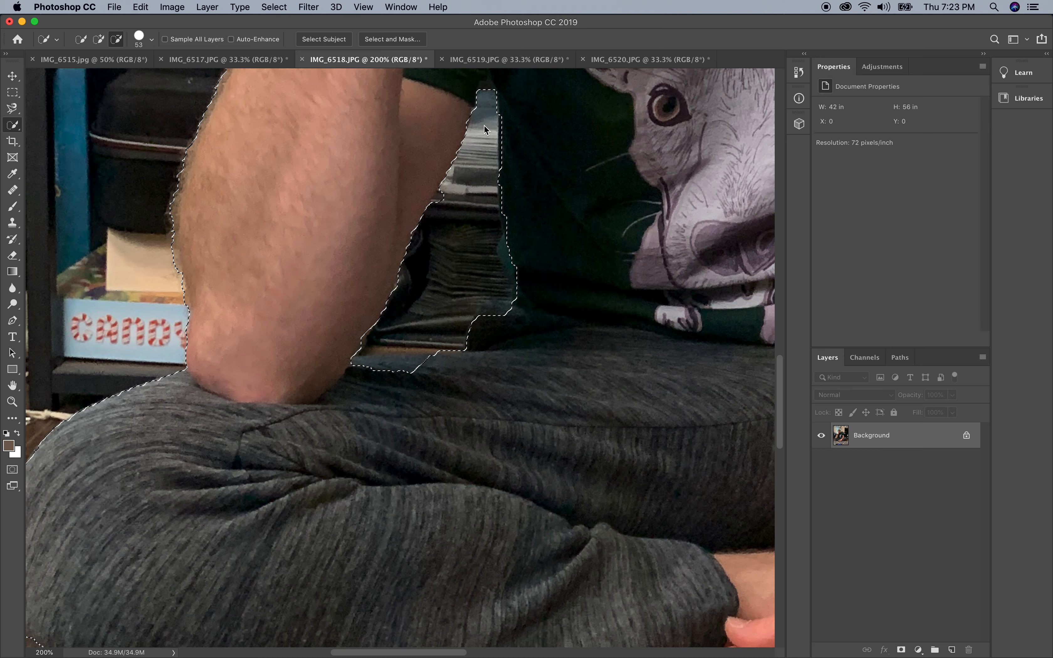
scroll(474, 167, up, 2)
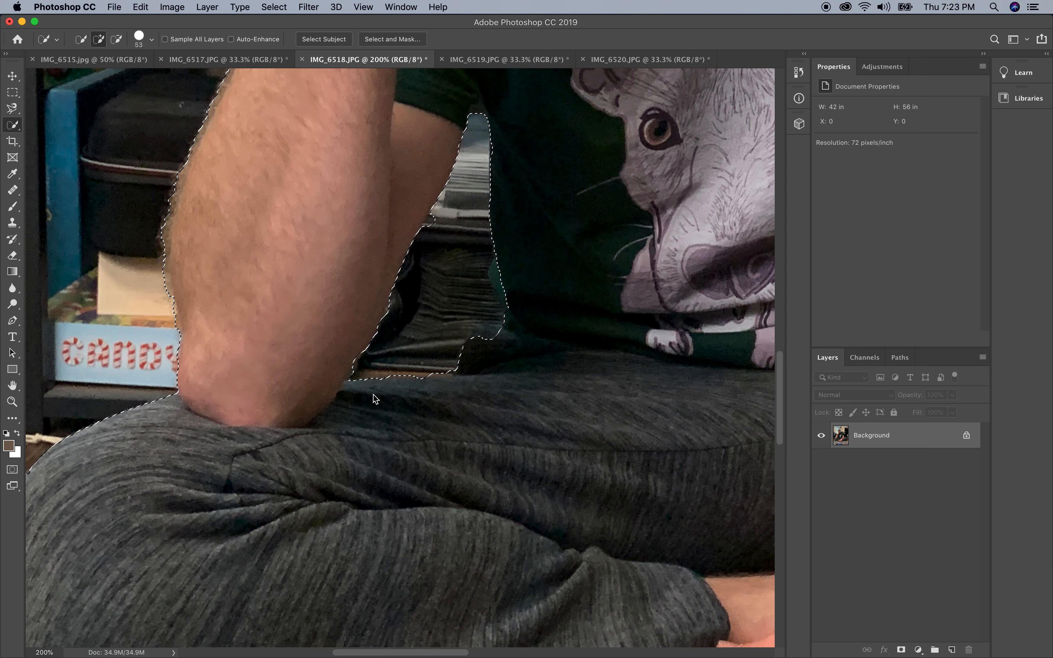
Step: Check the selection outline around the watch arm, face and hair, and review the whole figure fitted to the screen
scroll(418, 379, up, 10)
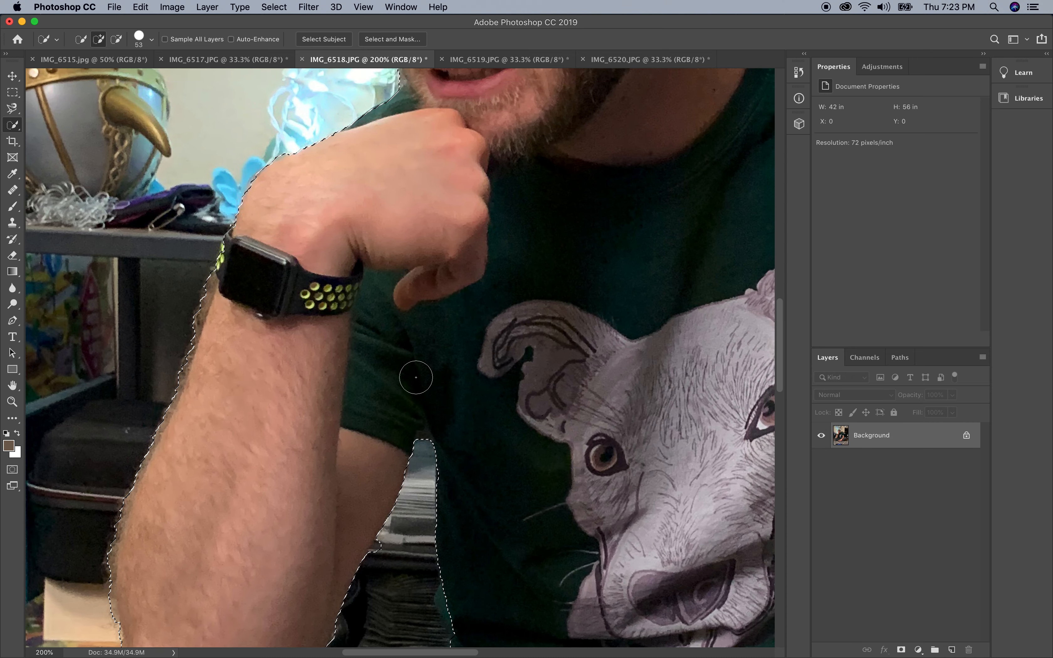
scroll(416, 377, up, 10)
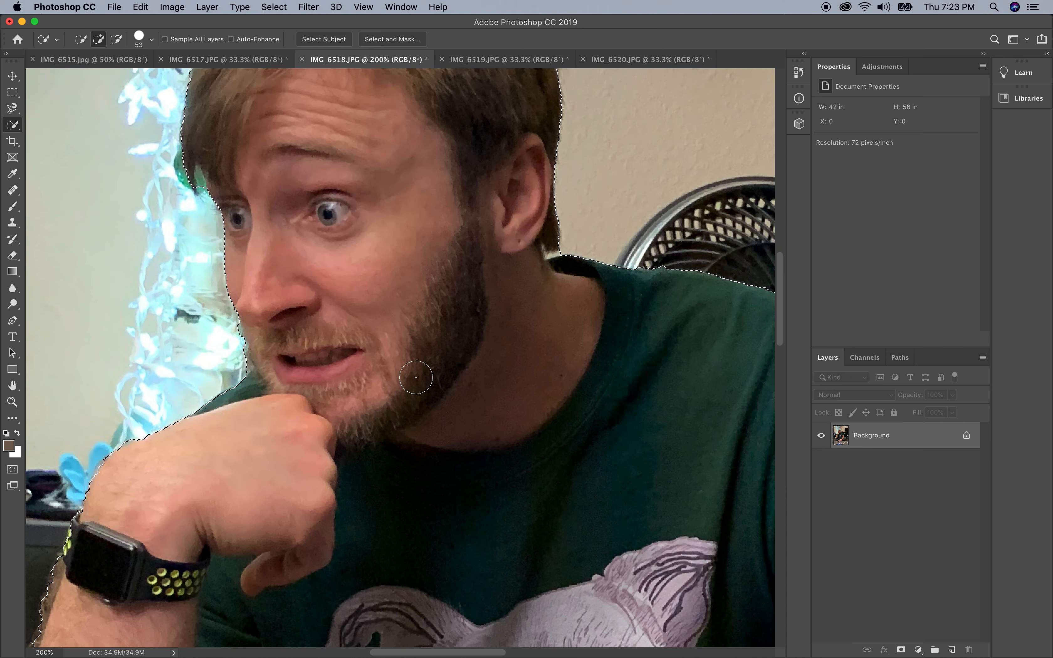
scroll(416, 377, up, 6)
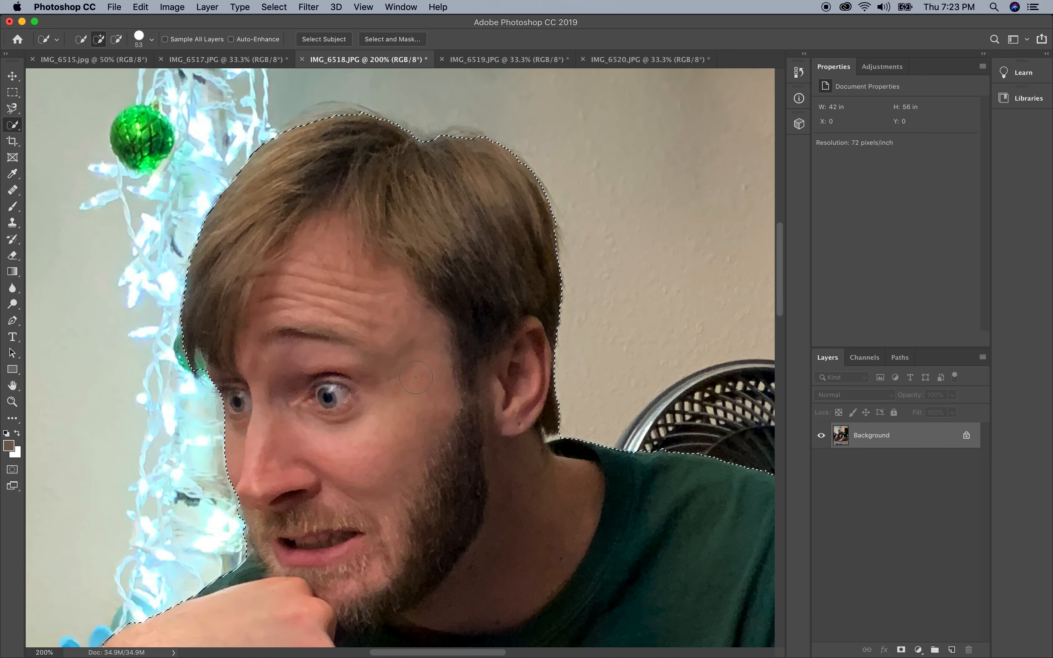
scroll(416, 377, down, 7)
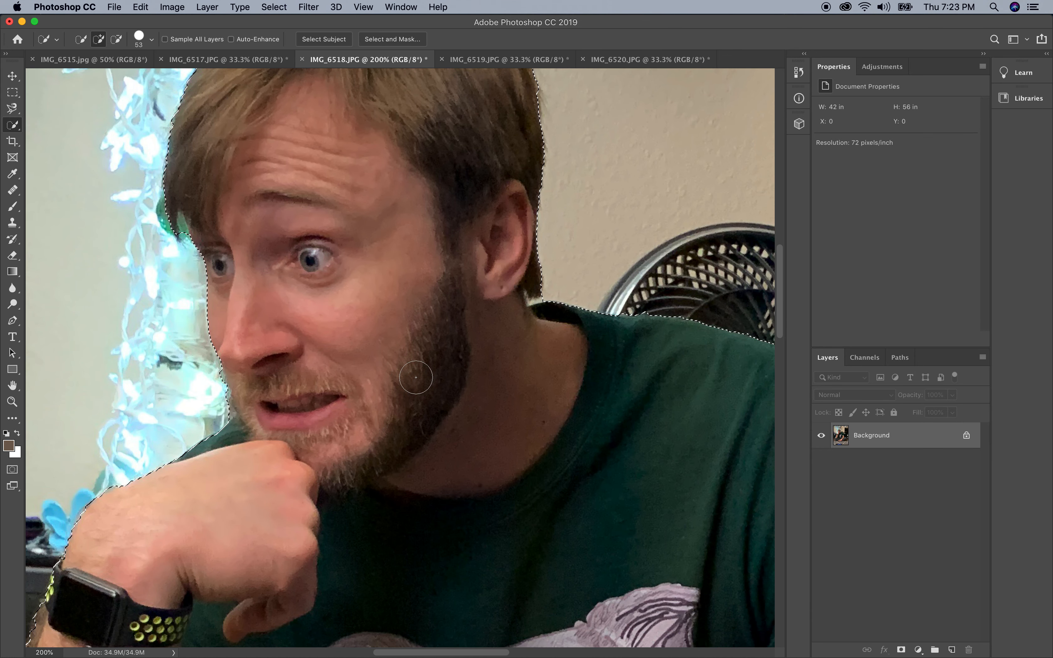
scroll(416, 377, down, 5)
scroll(416, 377, left, 2)
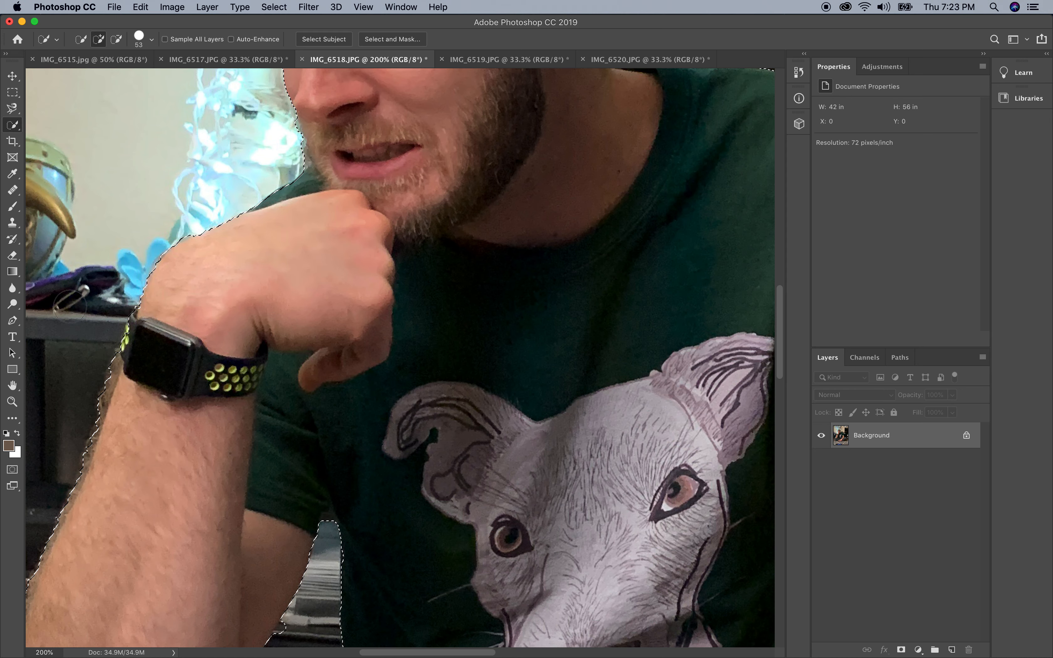
click(13, 402)
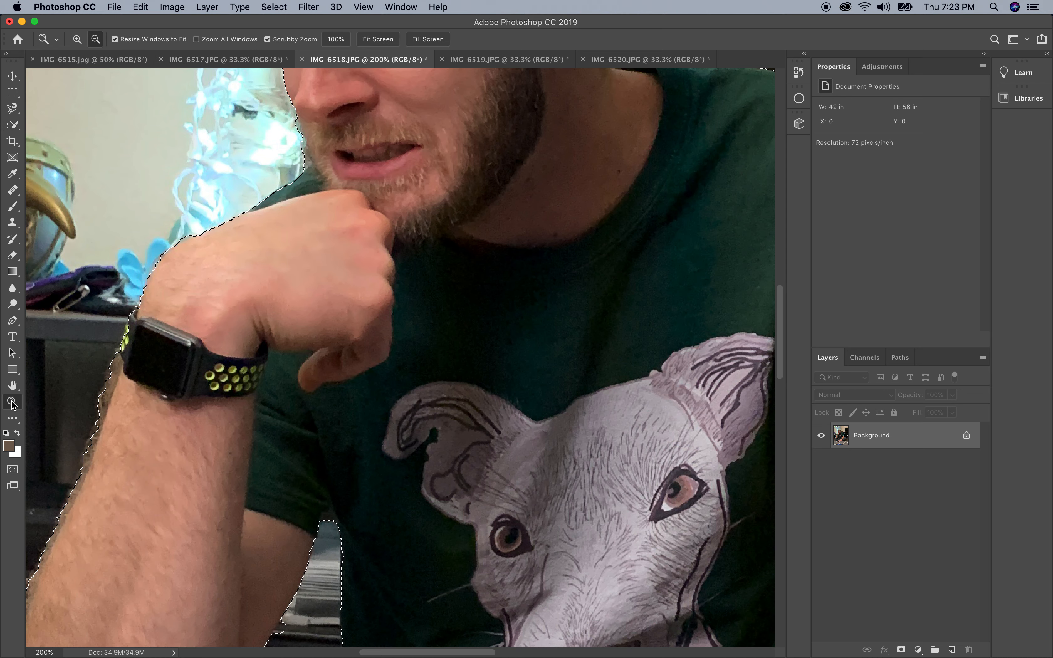
click(374, 43)
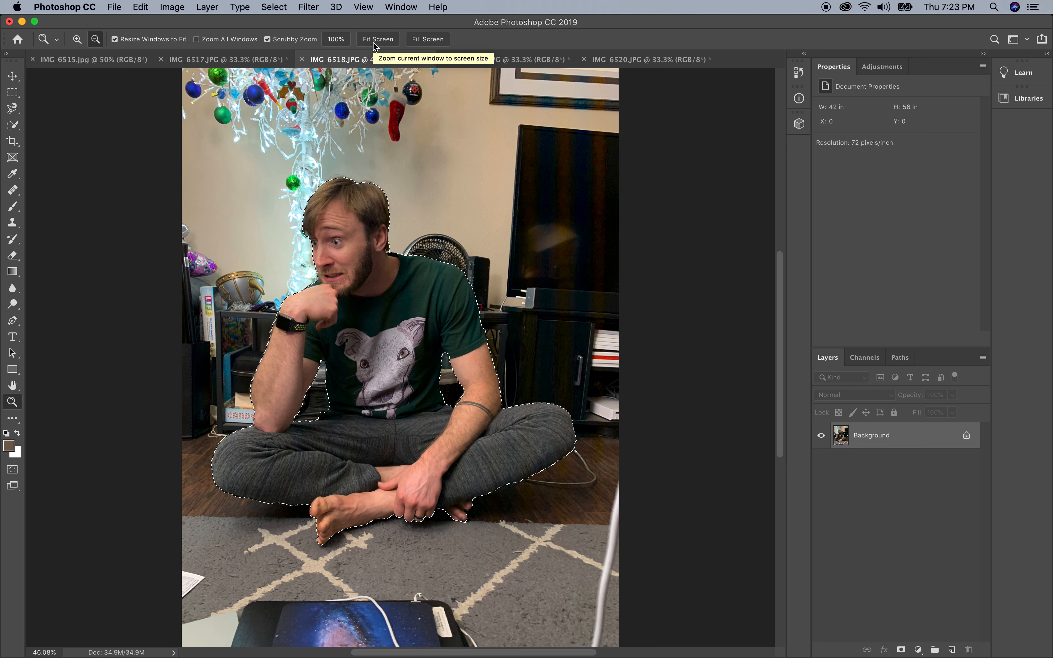
Step: Refine the seated man's selection in Select and Mask with Smooth at 40 and output it as a layer mask
click(13, 127)
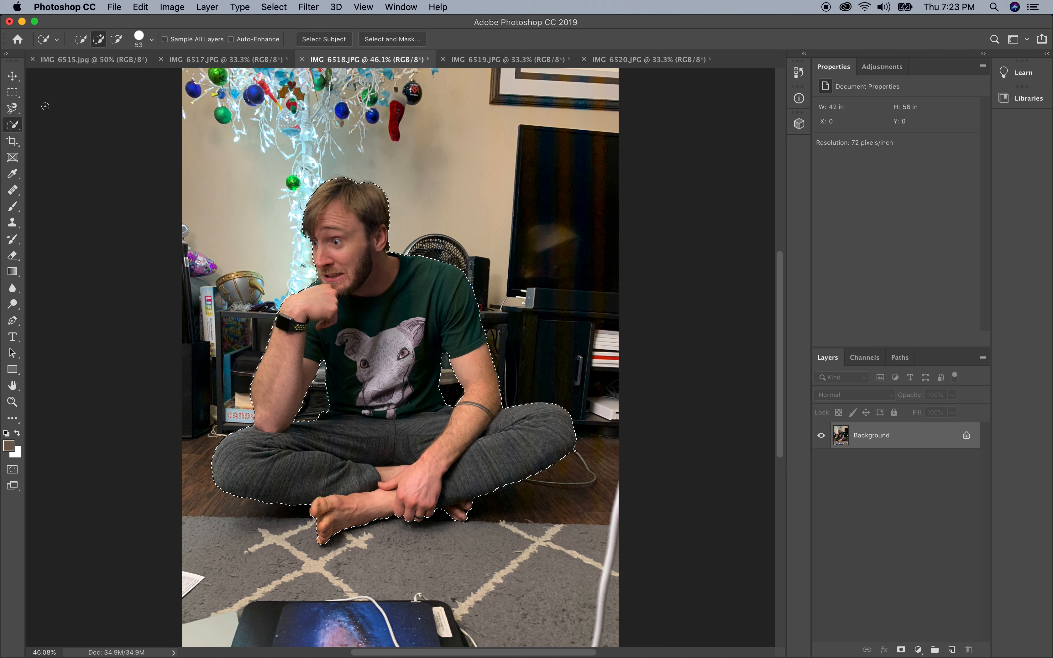
click(387, 41)
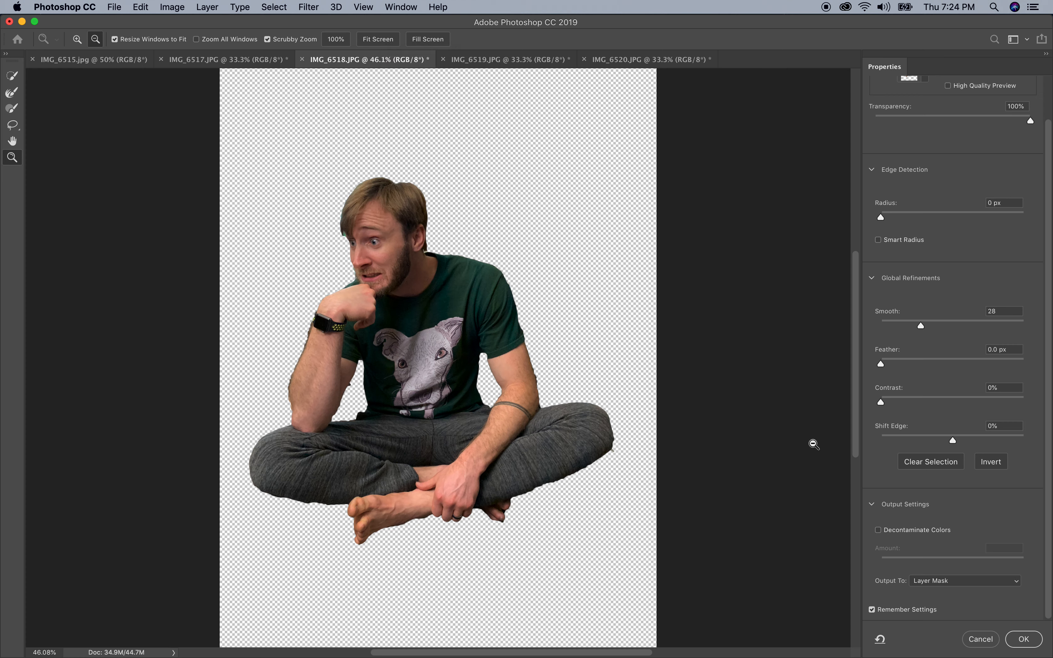
click(982, 583)
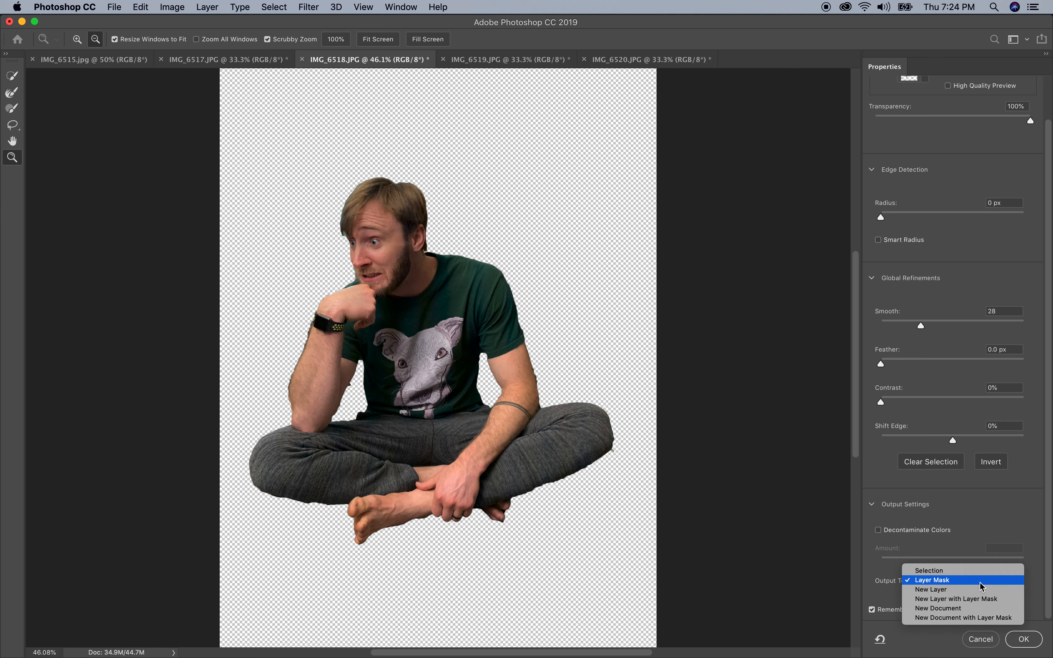
click(980, 582)
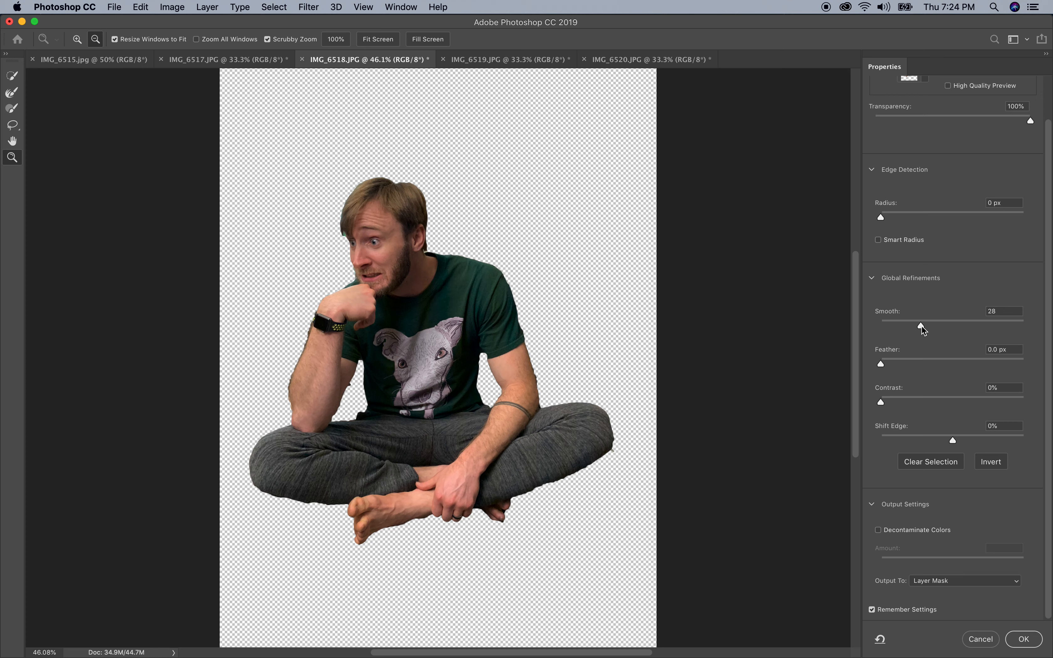
drag(922, 325, 995, 327)
drag(993, 324, 939, 326)
click(1024, 639)
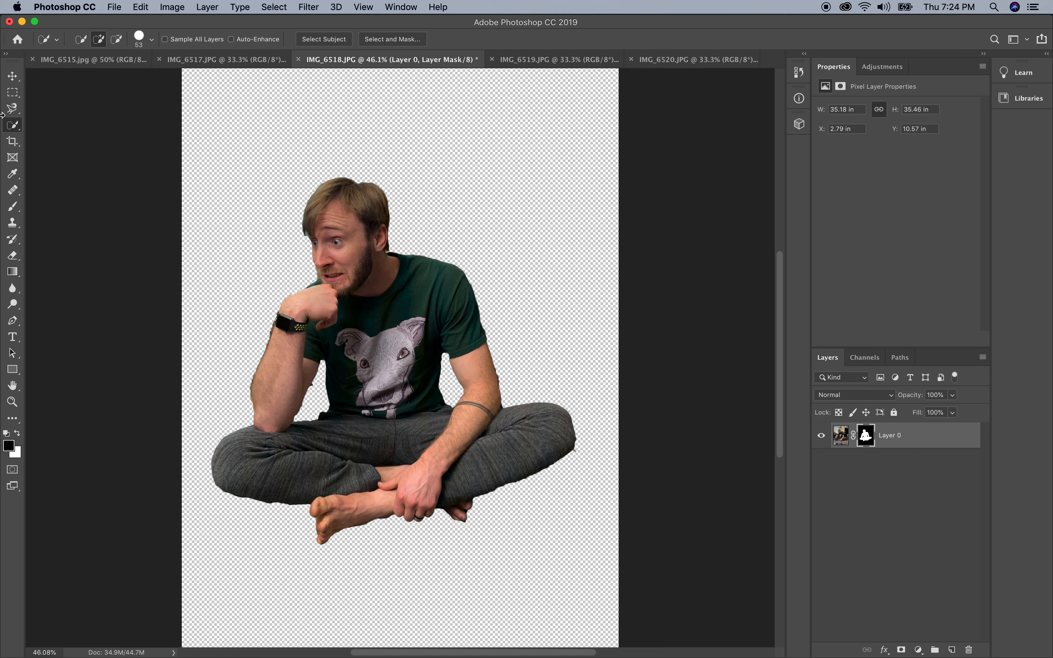
Step: Duplicate the masked man's layer into the IMG_6515.jpg document and switch to that document
click(87, 62)
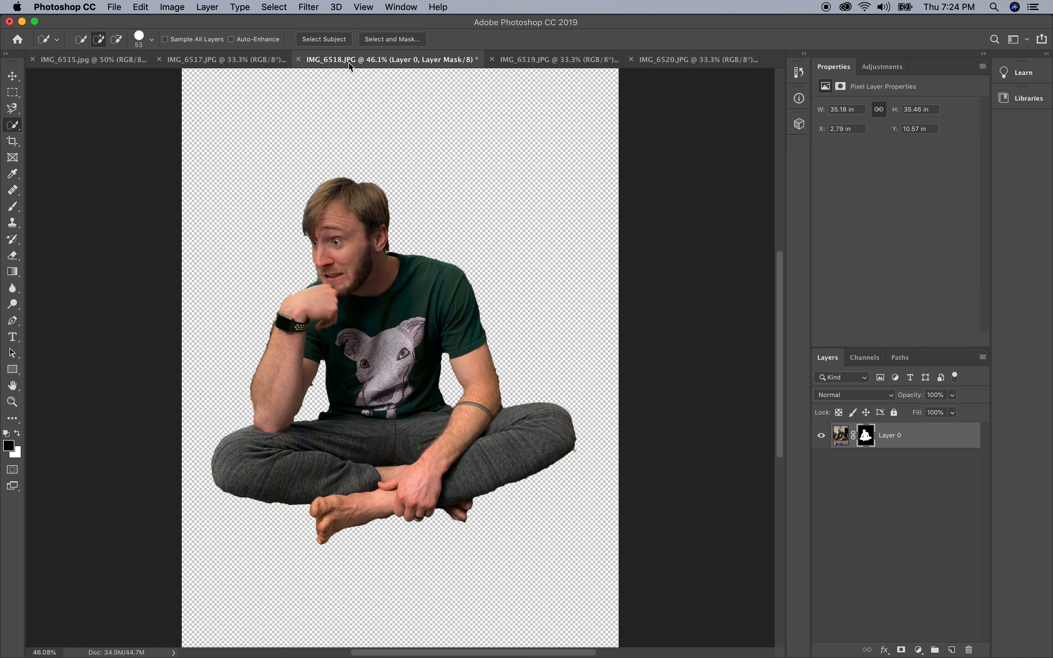
click(348, 61)
right_click(935, 443)
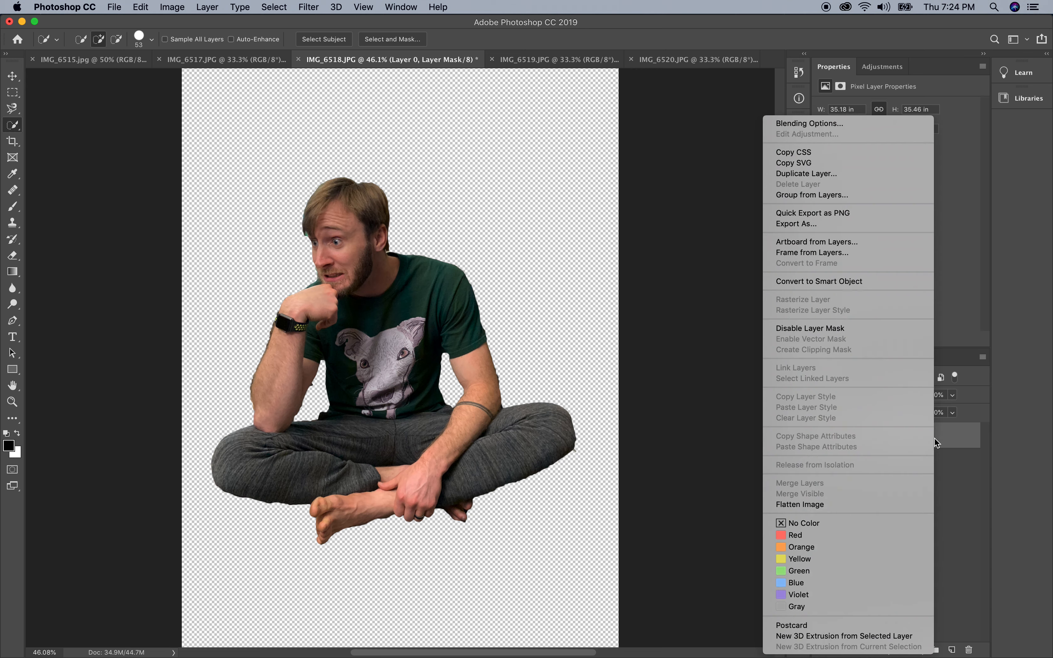
click(832, 172)
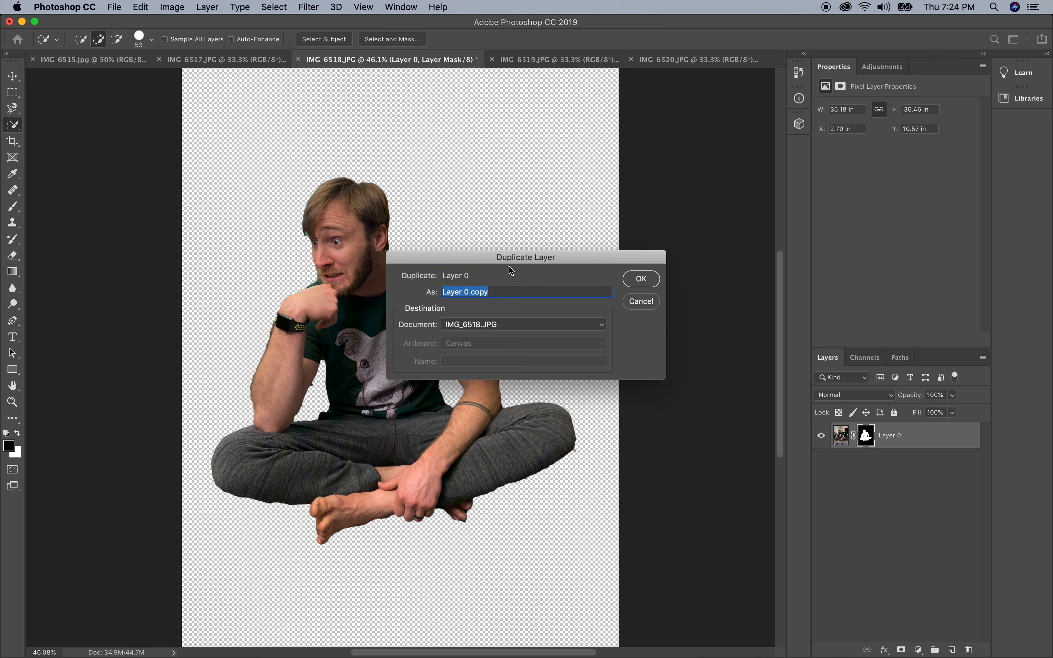
click(498, 325)
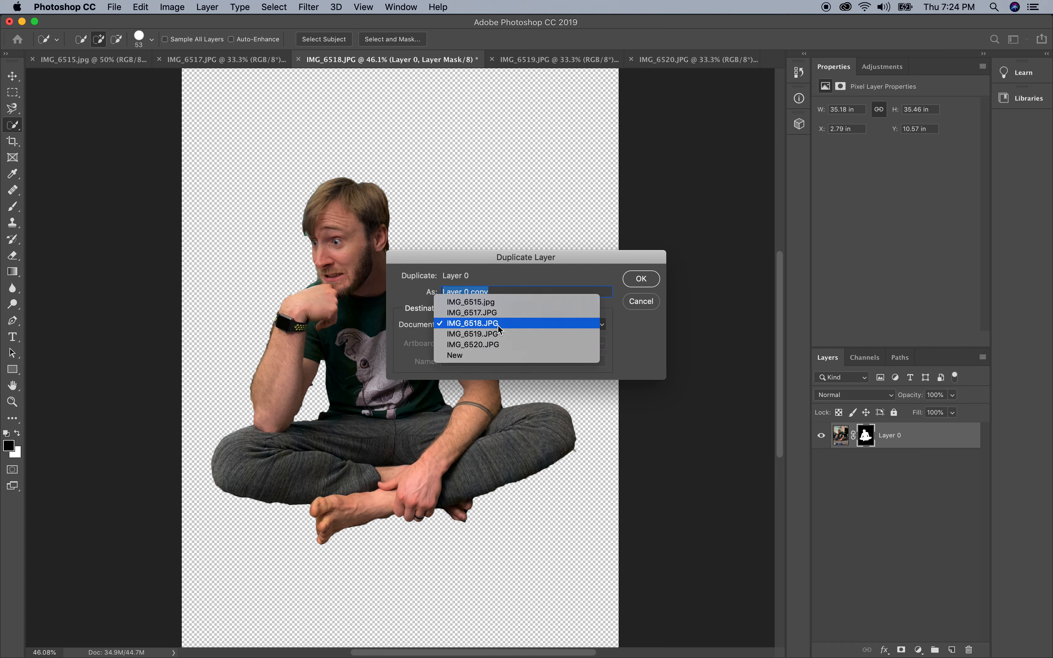
click(499, 301)
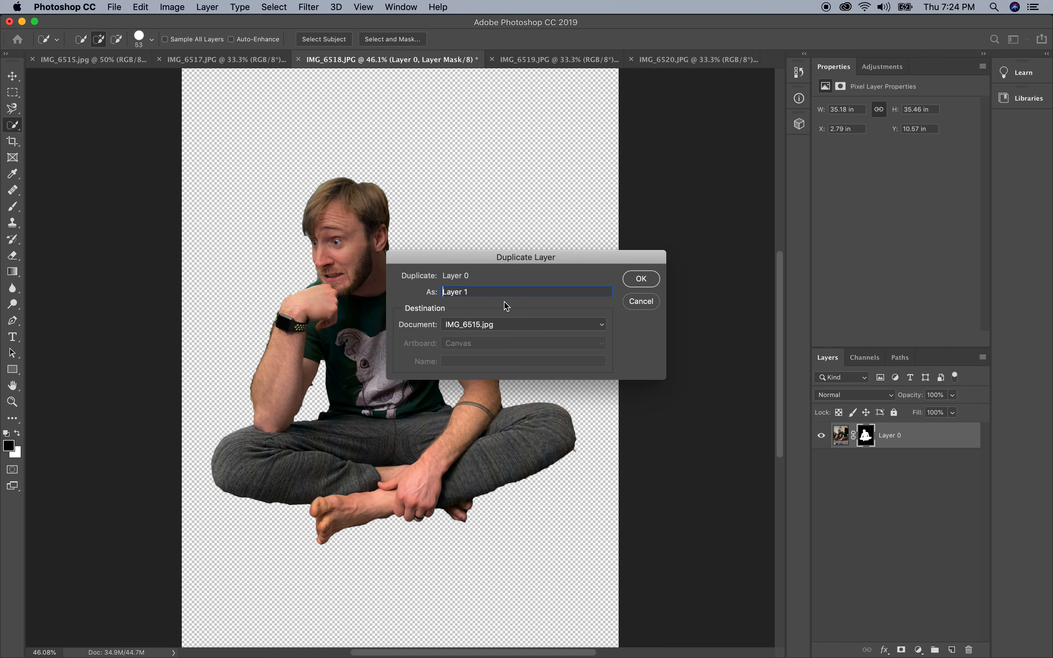
click(636, 284)
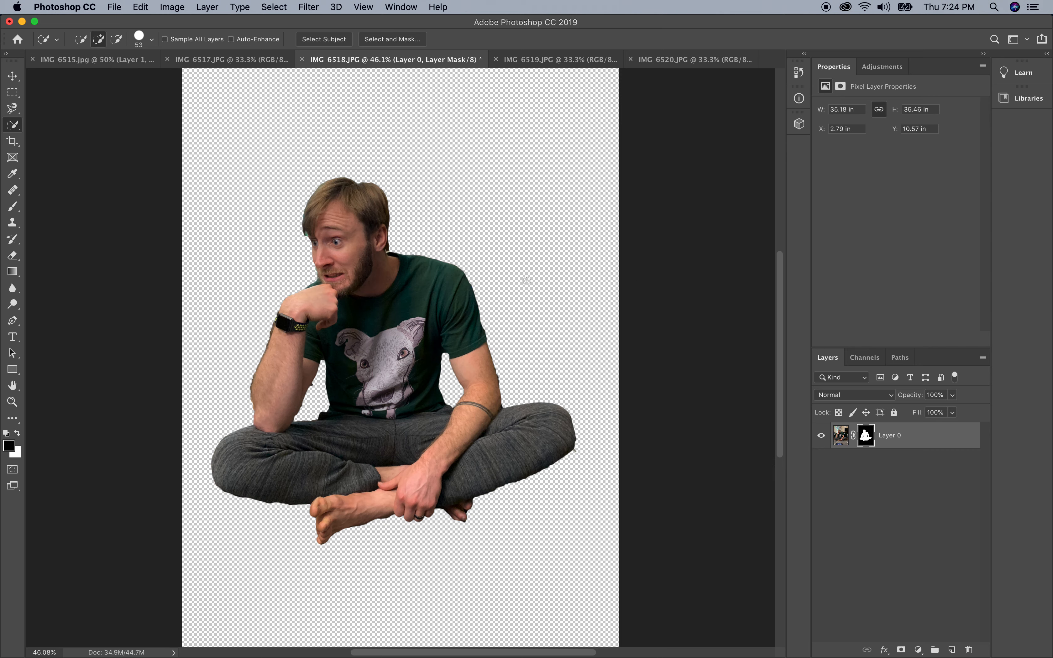
click(104, 61)
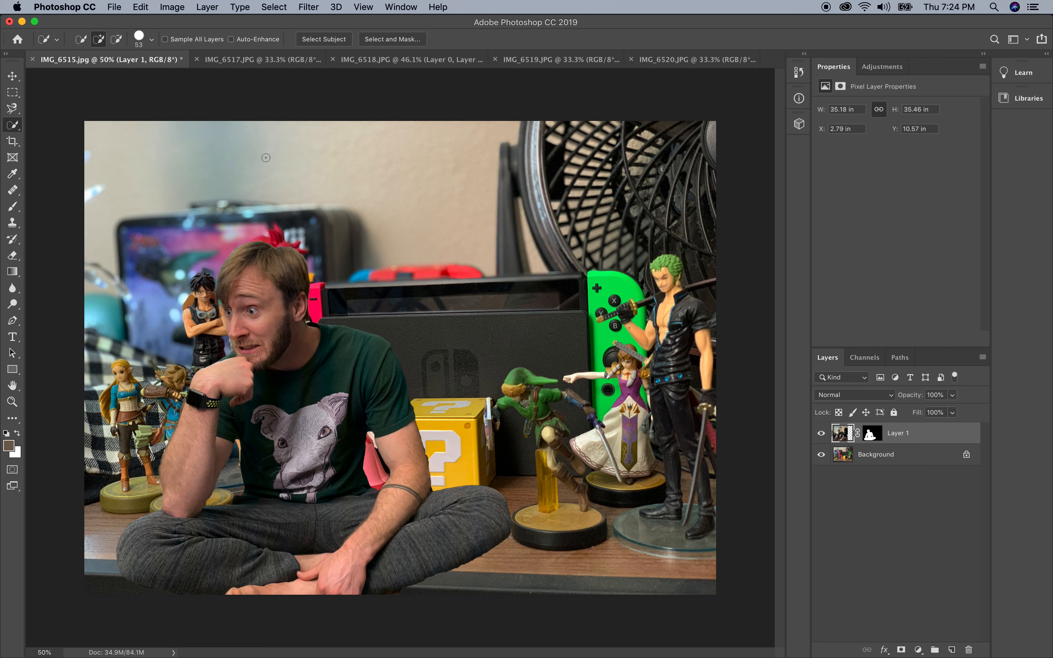
Step: Scale the seated man's layer down to about 51% and move it over the yellow question-mark block
click(140, 7)
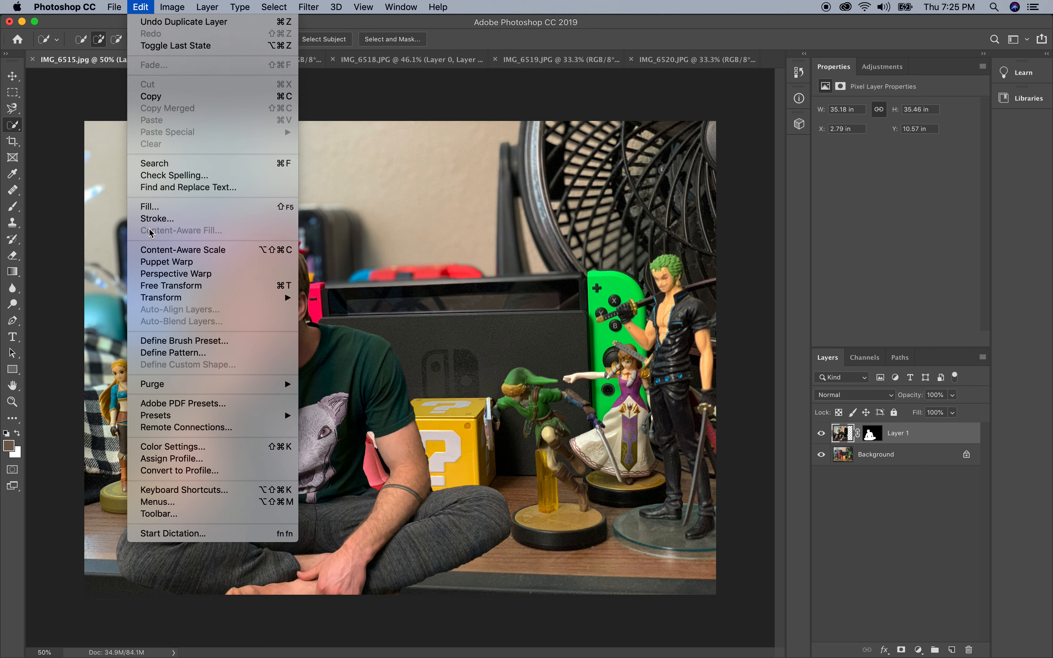
mouse_move(162, 300)
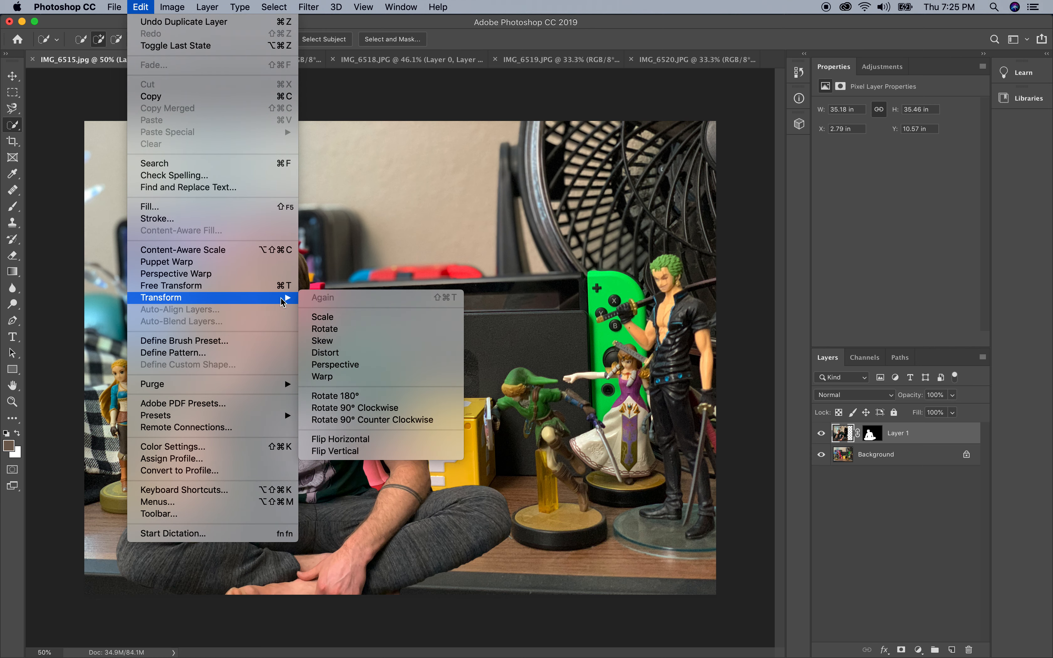
click(327, 317)
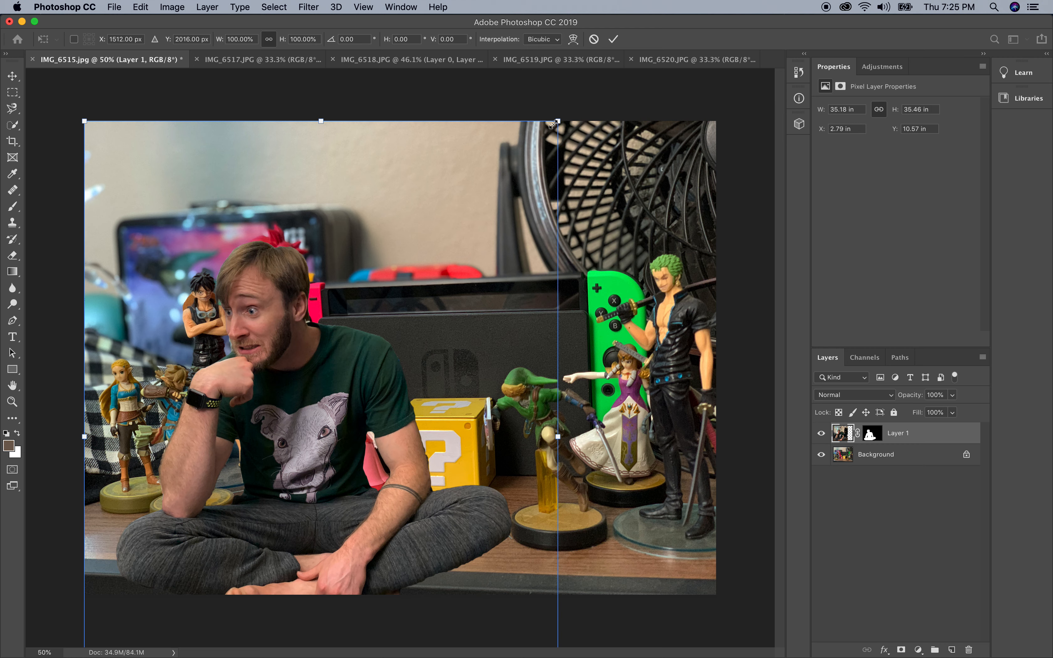
drag(556, 123, 290, 436)
drag(193, 543, 452, 291)
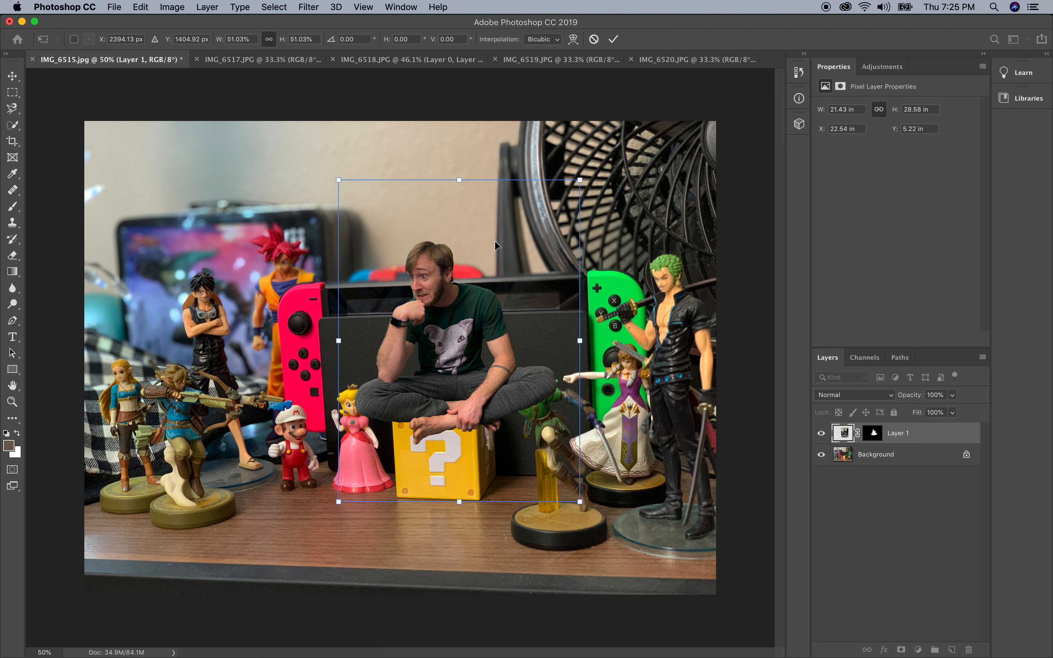
Step: Shrink the seated man further to about 23%, seat him on top of the yellow question-mark block, and apply the transform
drag(581, 182, 444, 281)
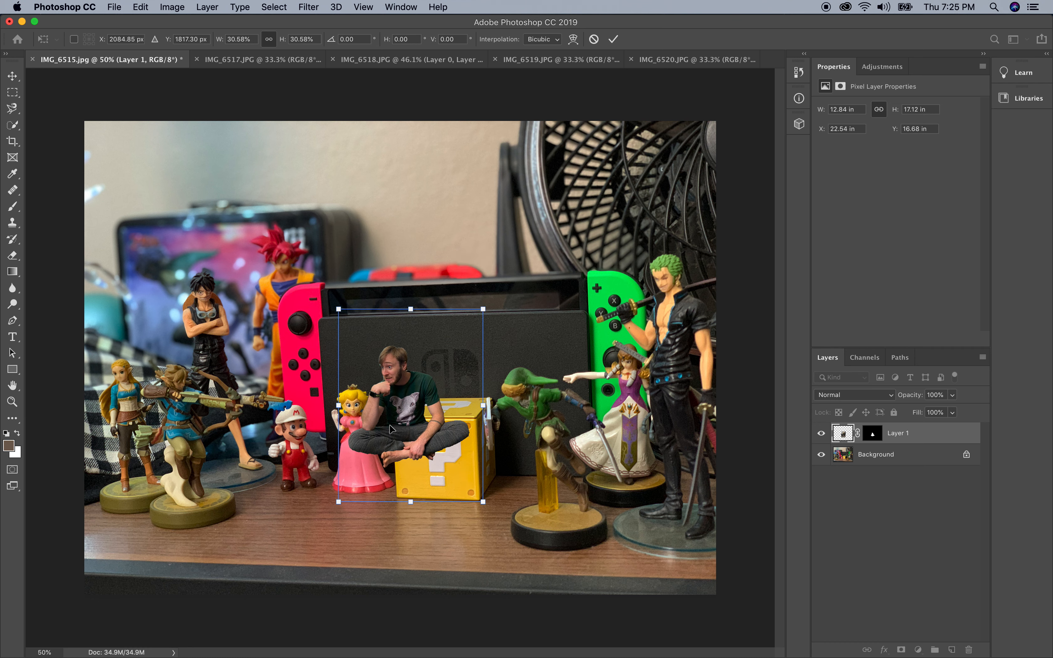
drag(401, 415, 438, 378)
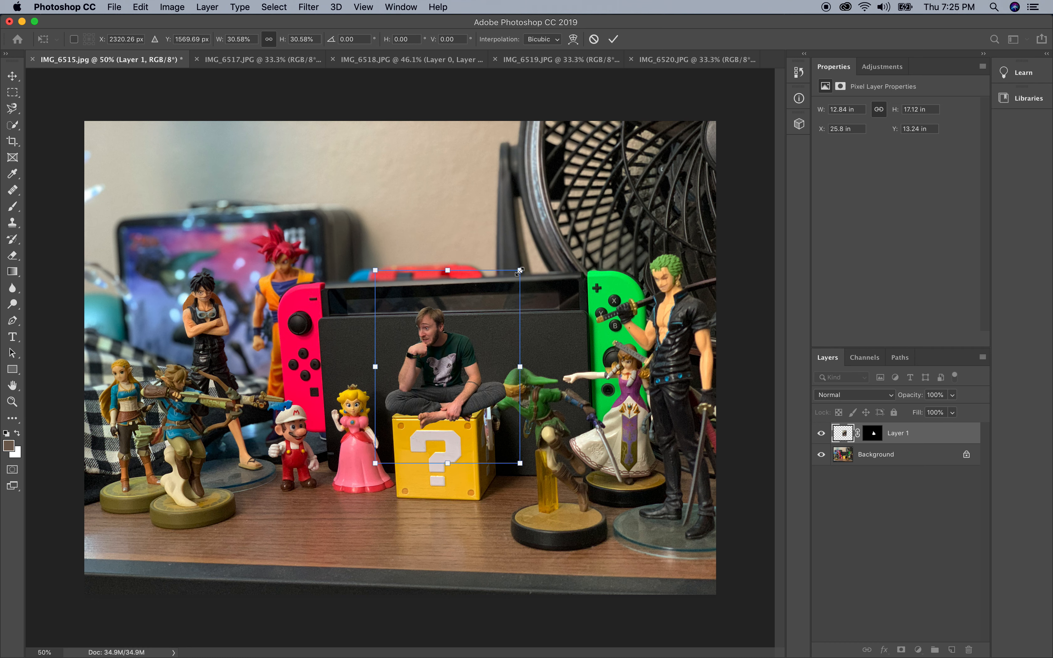
drag(520, 270, 496, 297)
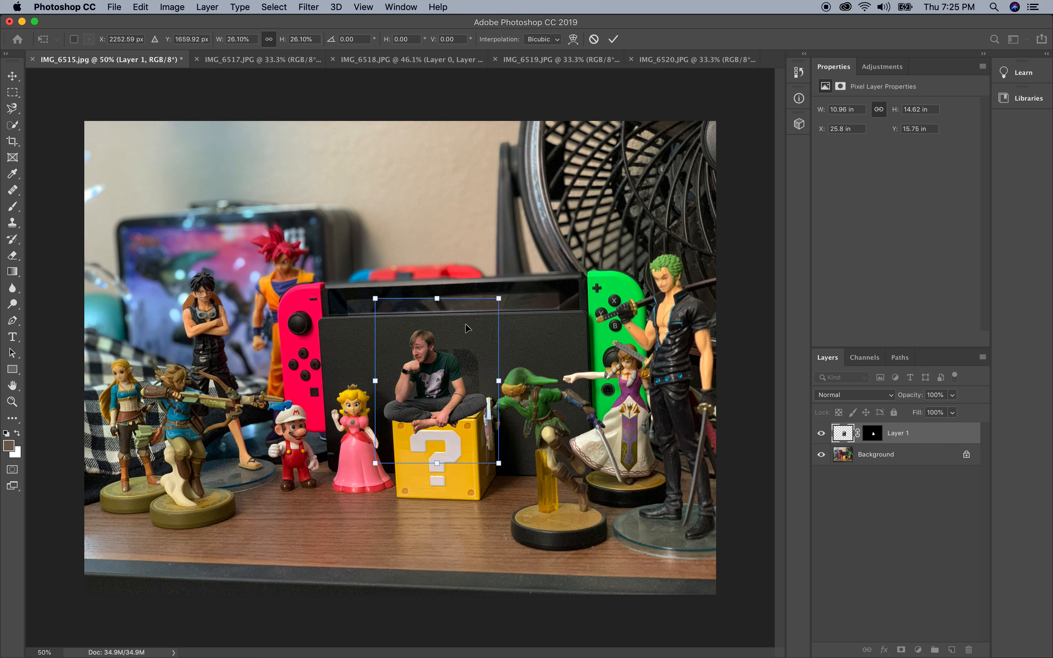
drag(441, 378, 450, 366)
drag(508, 285, 492, 307)
drag(437, 369, 443, 370)
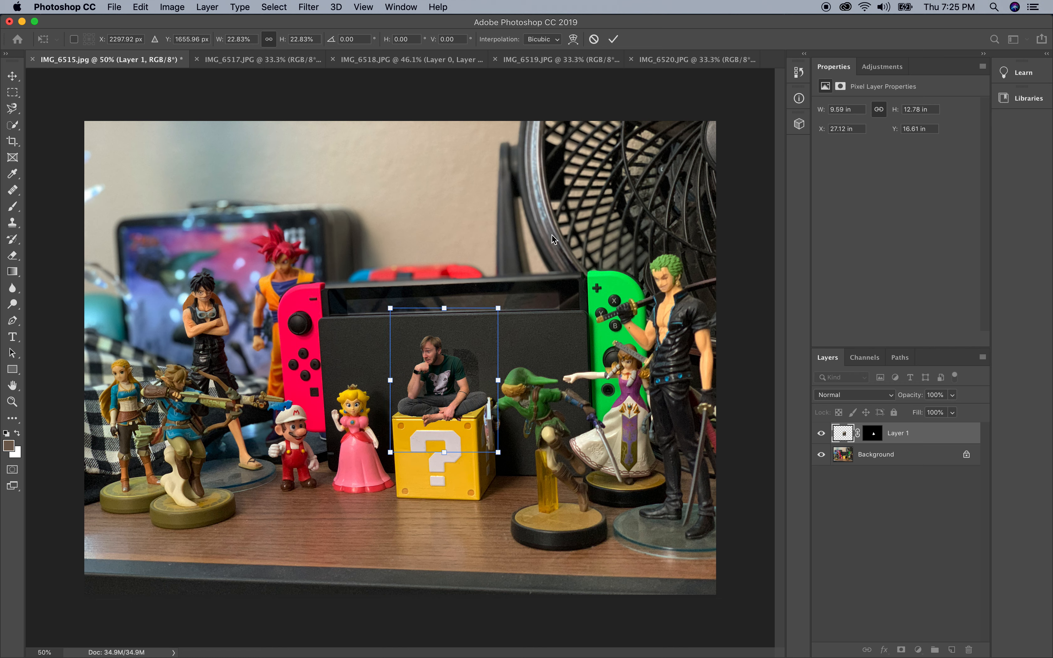
key(Return)
key(w)
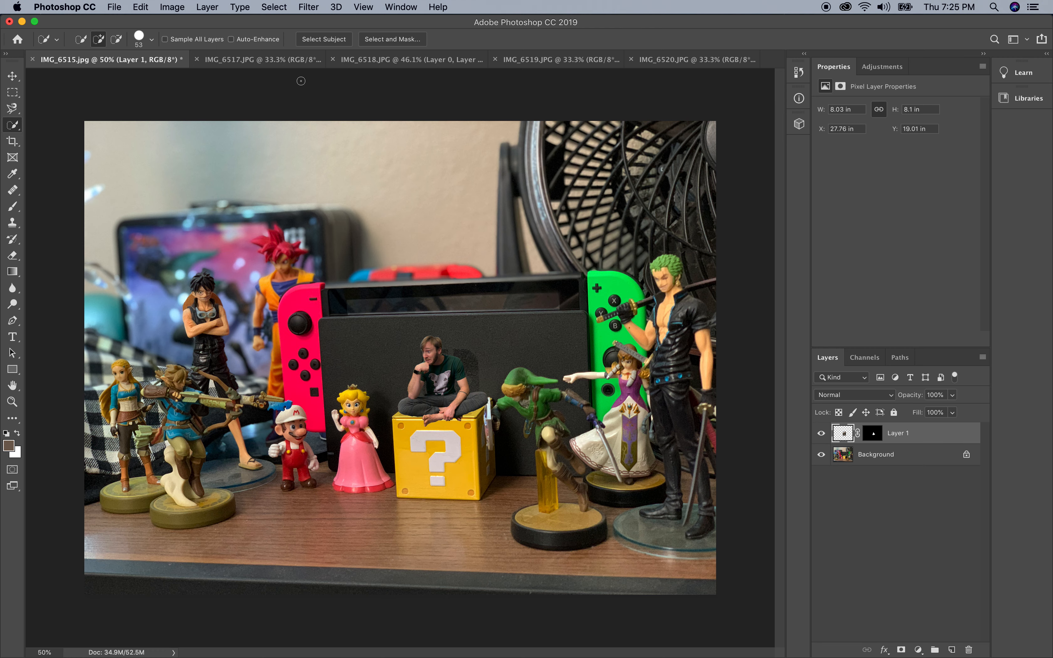
Step: Compare the standing person's poses in IMG_6519.JPG and IMG_6520.JPG, checking them against the figurine scene in IMG_6515.jpg
click(661, 61)
click(584, 60)
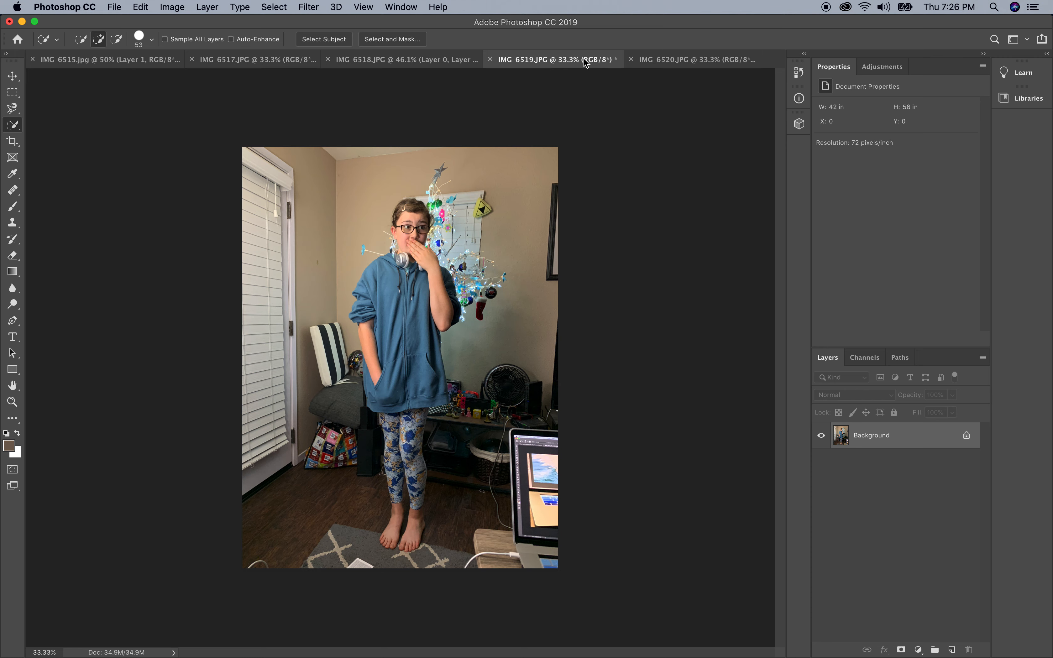
click(661, 60)
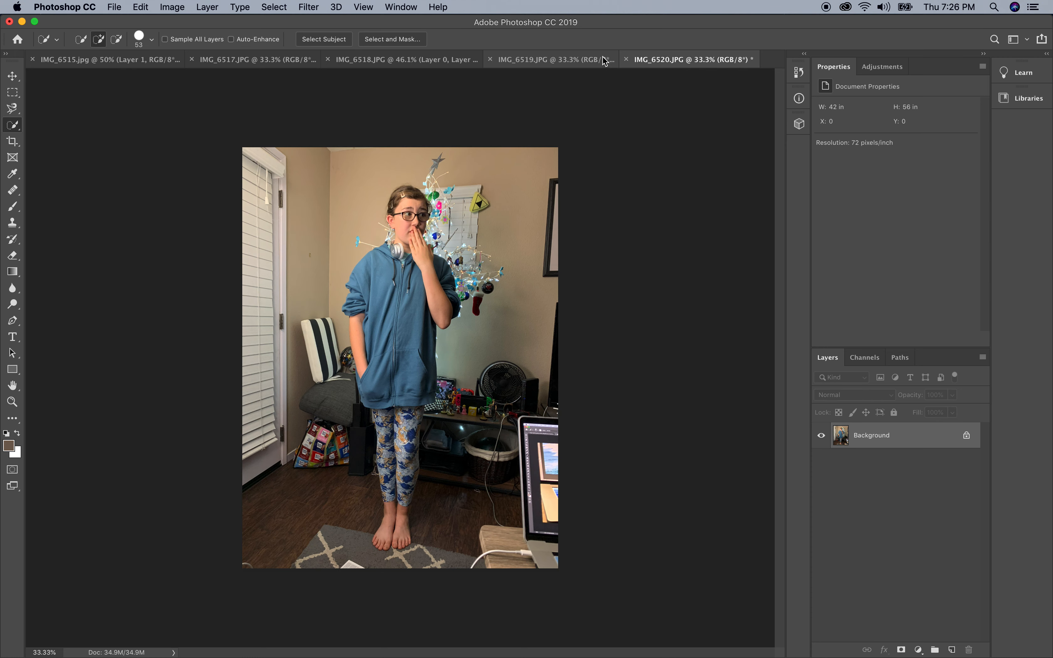
click(574, 61)
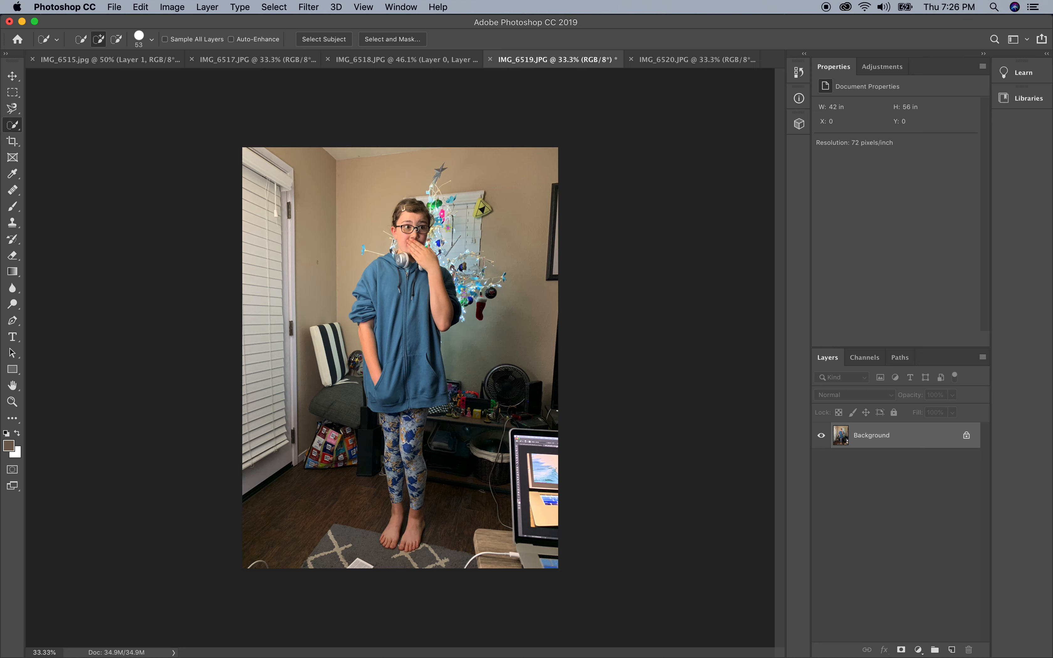
click(138, 59)
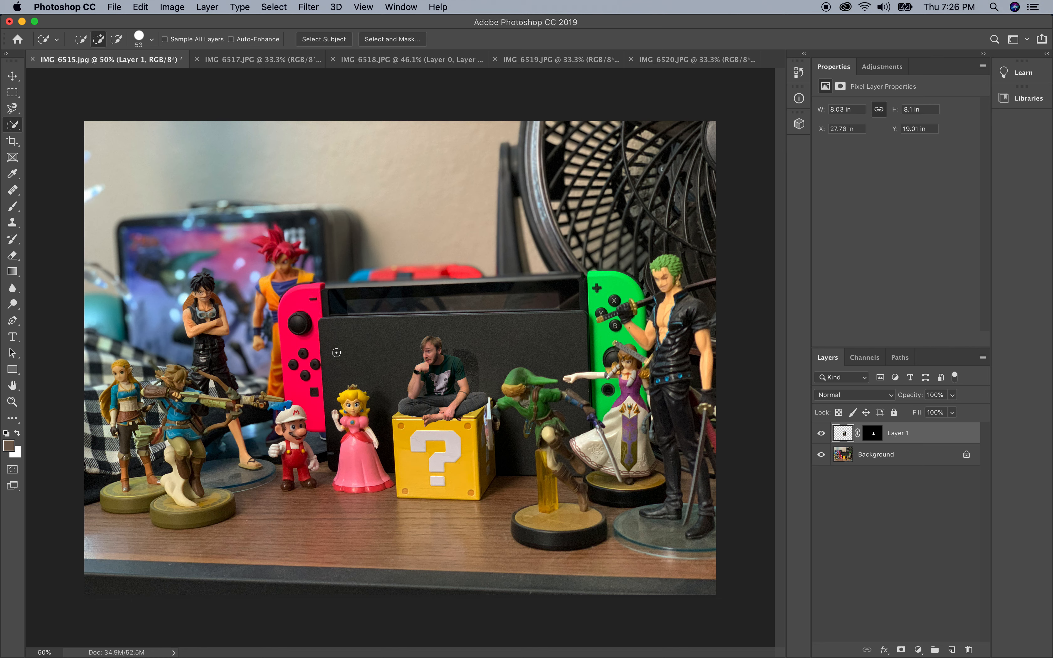
click(539, 58)
click(663, 59)
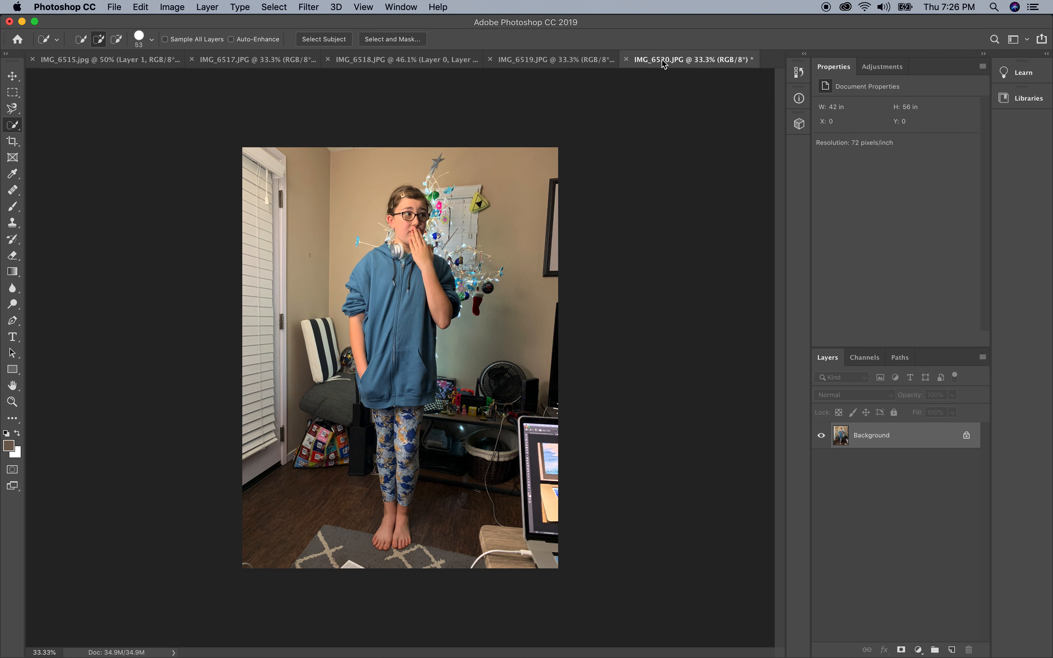
click(555, 59)
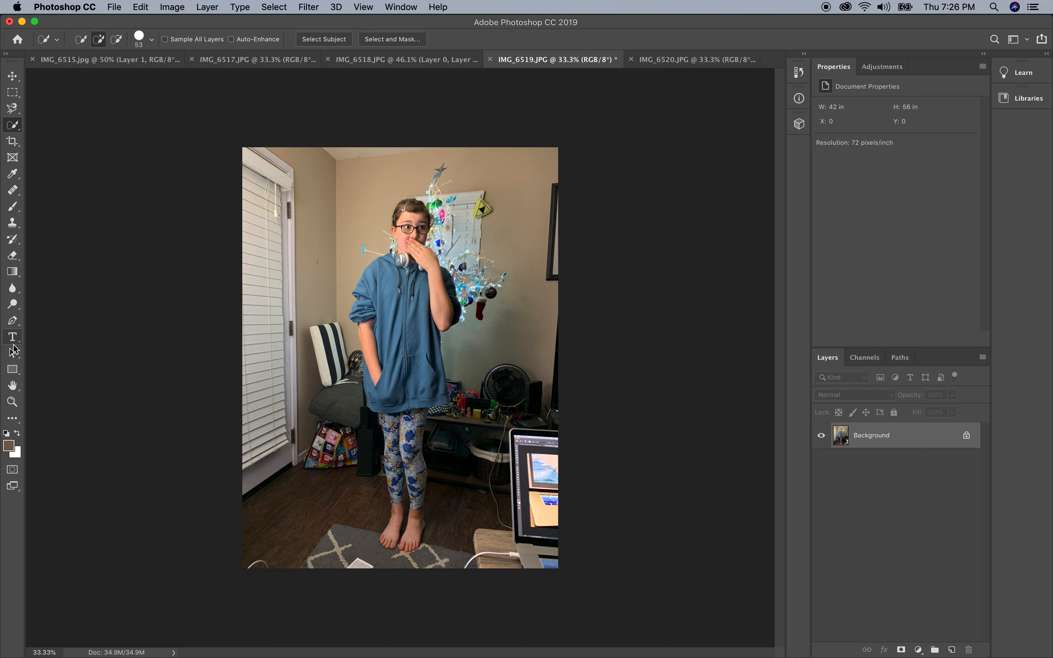
Step: Select the standing person in IMG_6519.JPG with Select Subject, touch up the edges, and output the selection as a layer mask
click(302, 39)
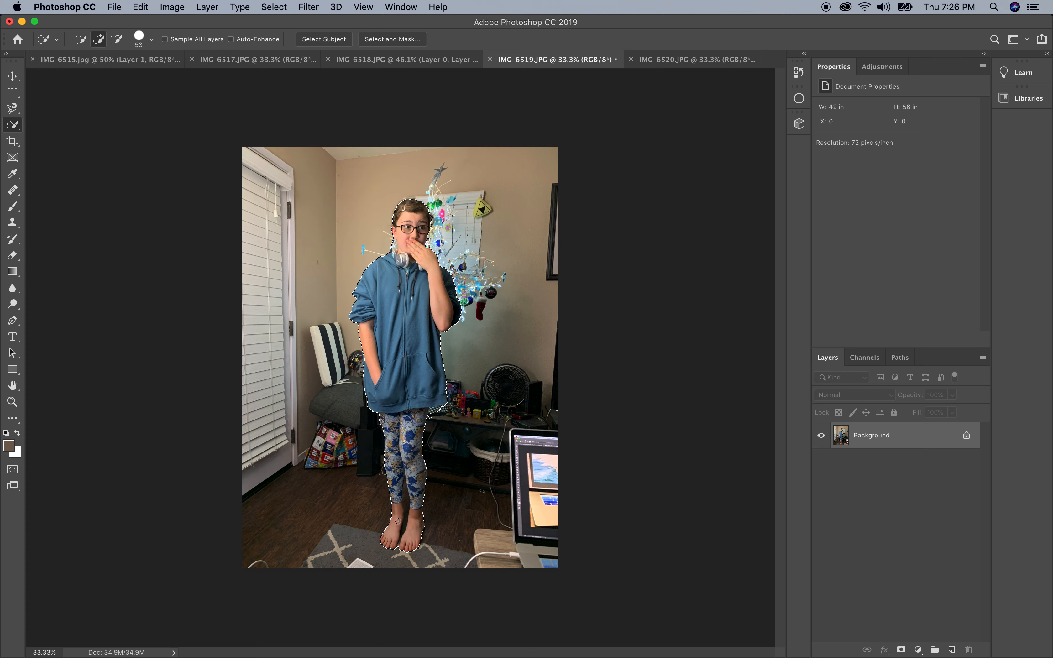
click(116, 39)
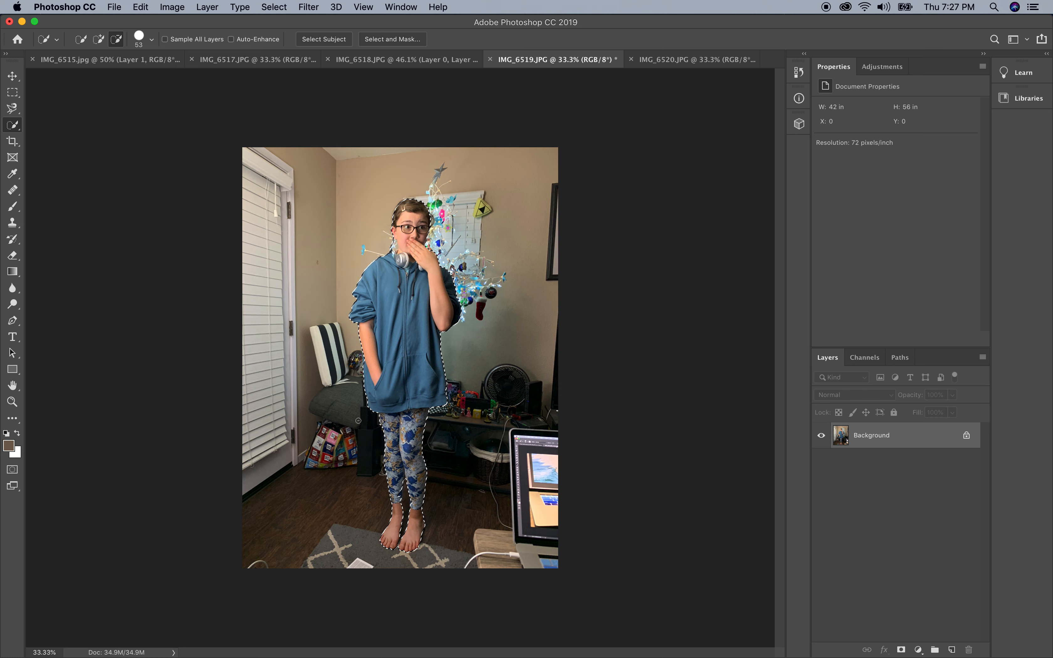
click(99, 39)
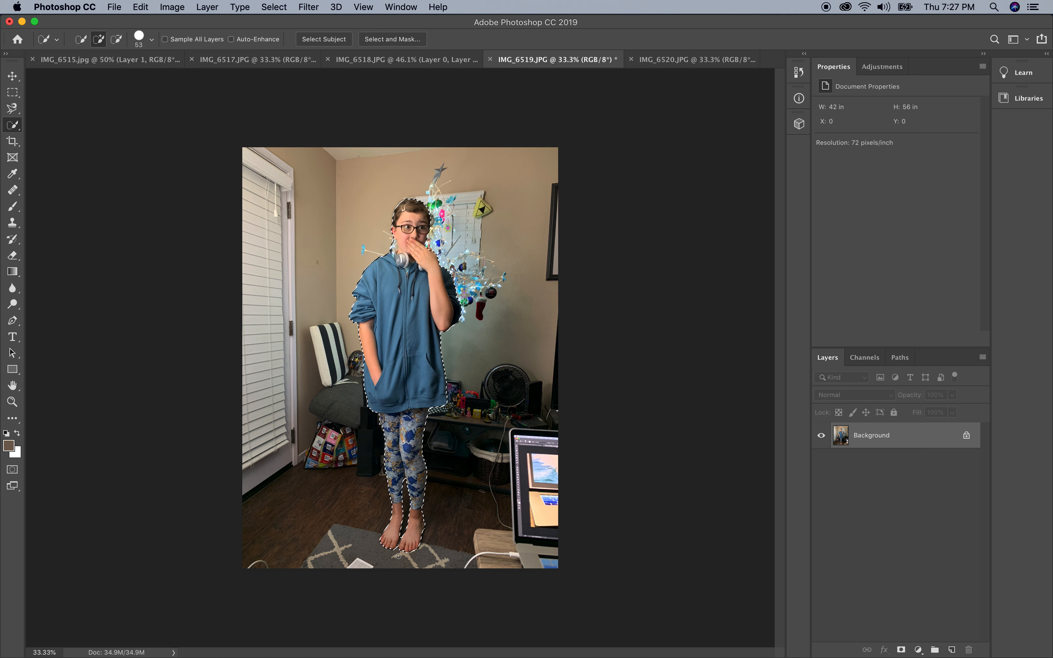
click(378, 40)
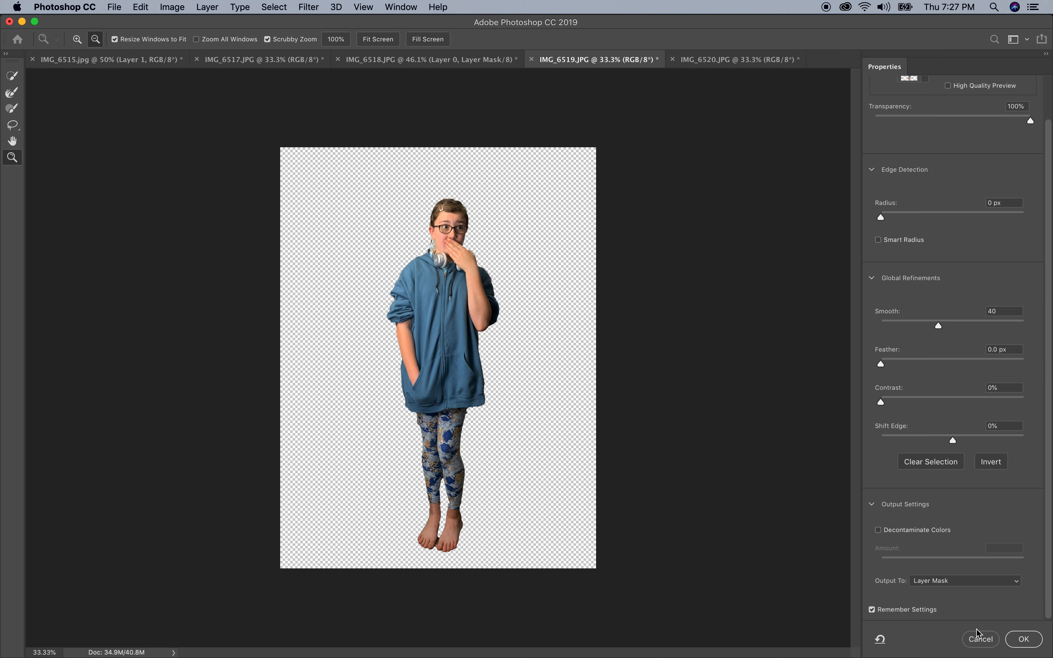
click(1024, 644)
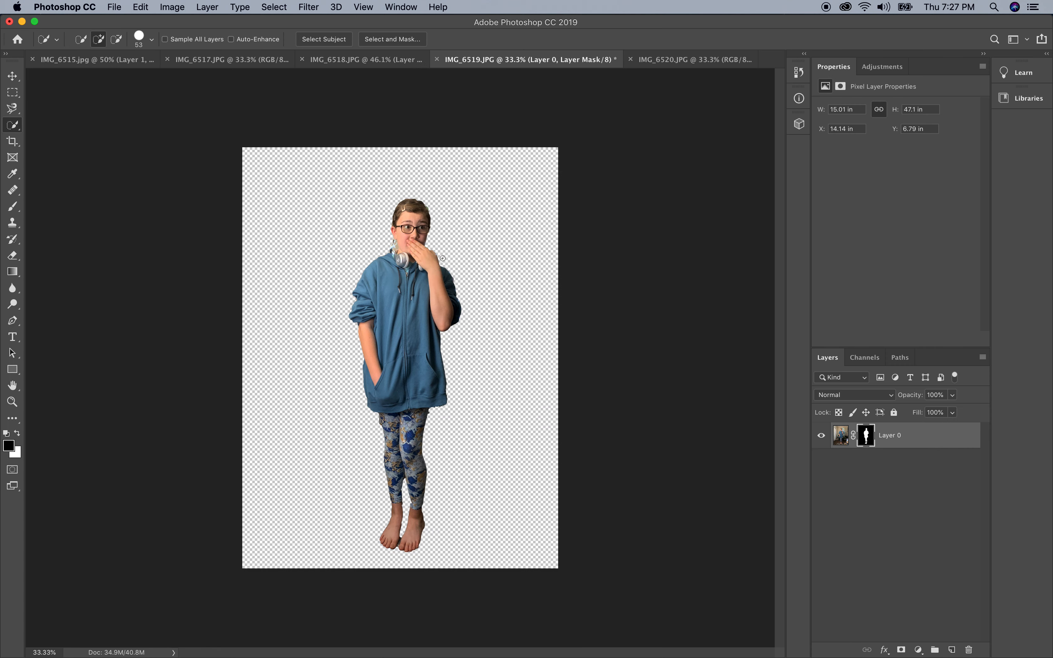
Step: Duplicate the masked standing person's layer from IMG_6519.JPG into IMG_6515.jpg and switch to that document
right_click(943, 440)
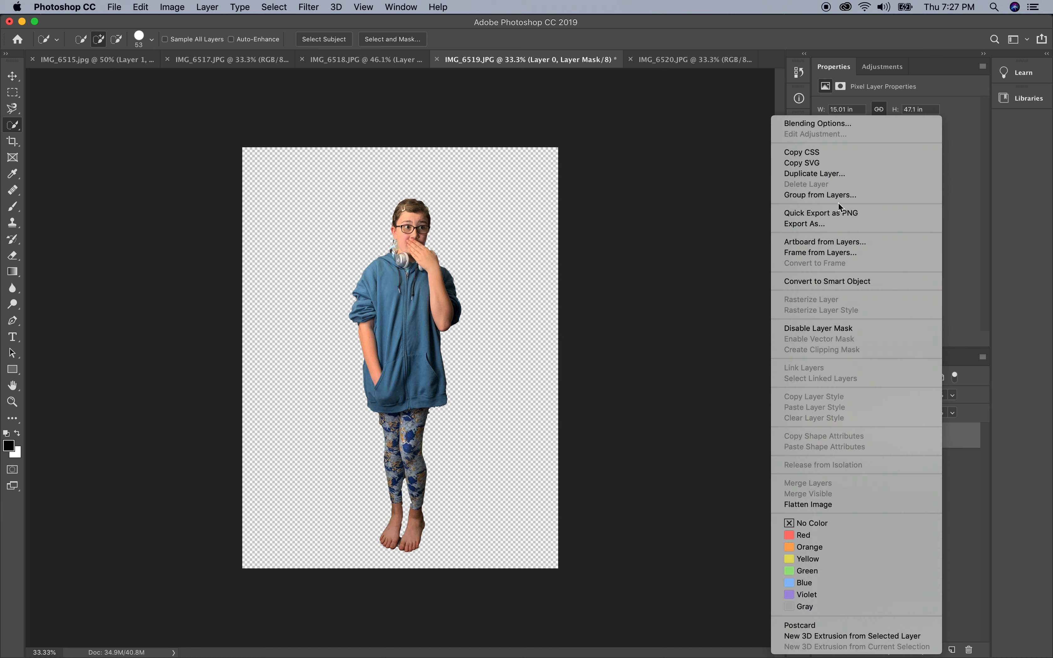
click(831, 175)
click(509, 324)
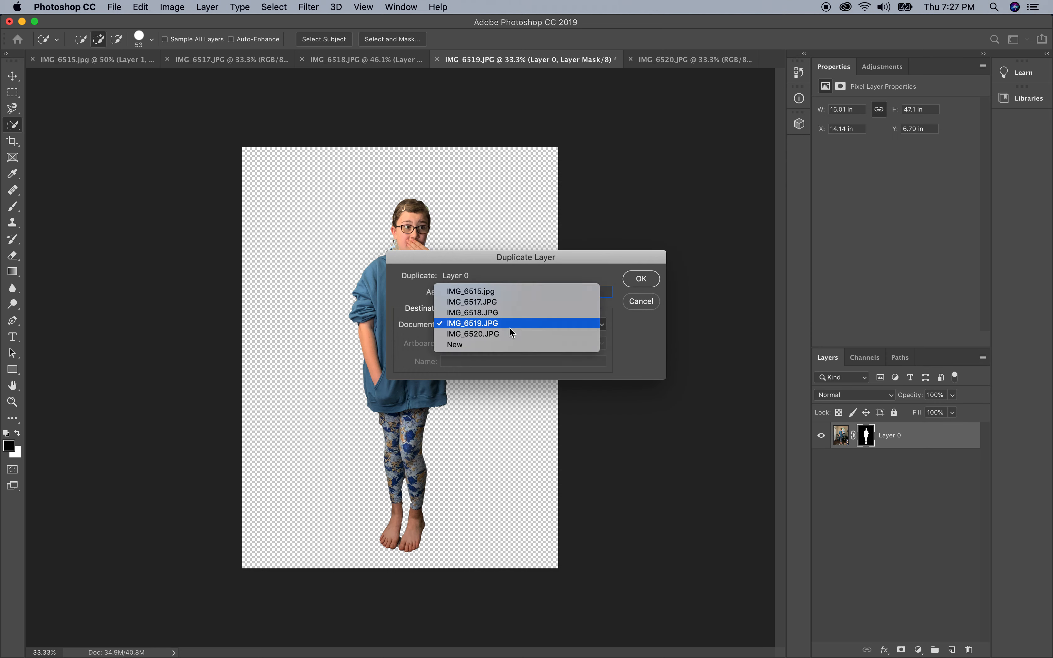
click(512, 292)
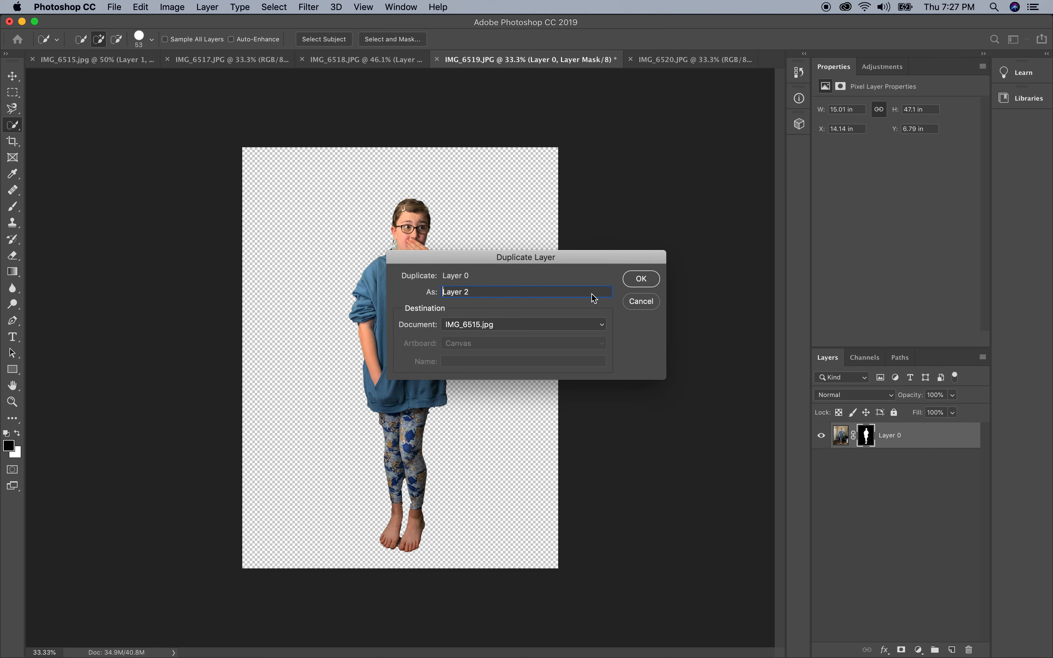
click(641, 282)
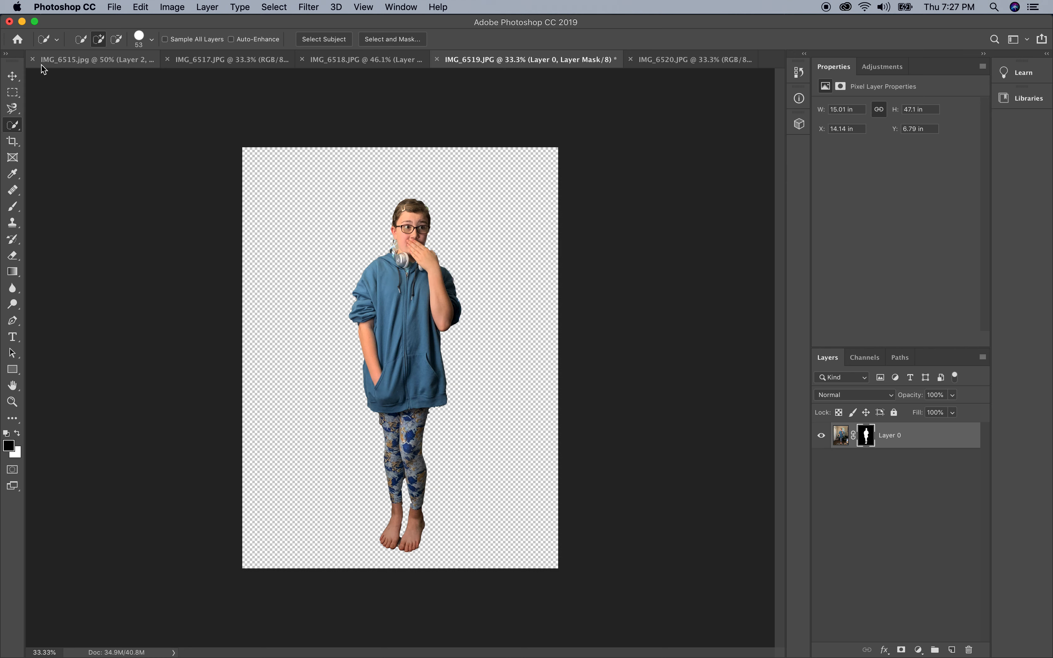
click(62, 59)
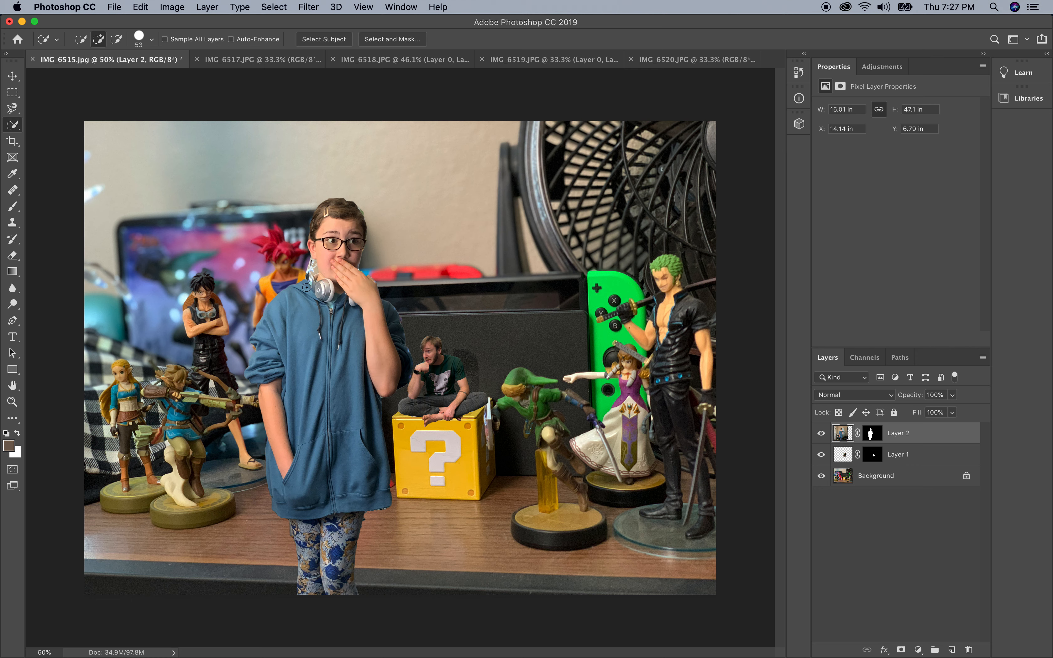
Step: Start painting out the background beside the standing person's neck on Layer 2's mask with a black 41 px brush at 100% hardness
click(13, 401)
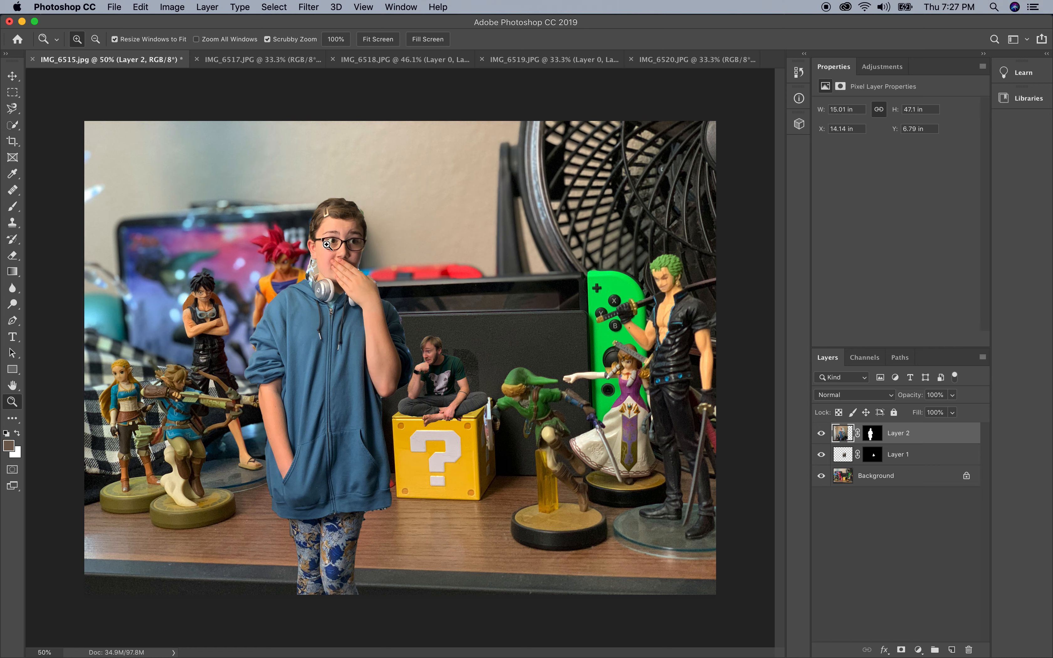
click(314, 277)
click(314, 276)
click(314, 275)
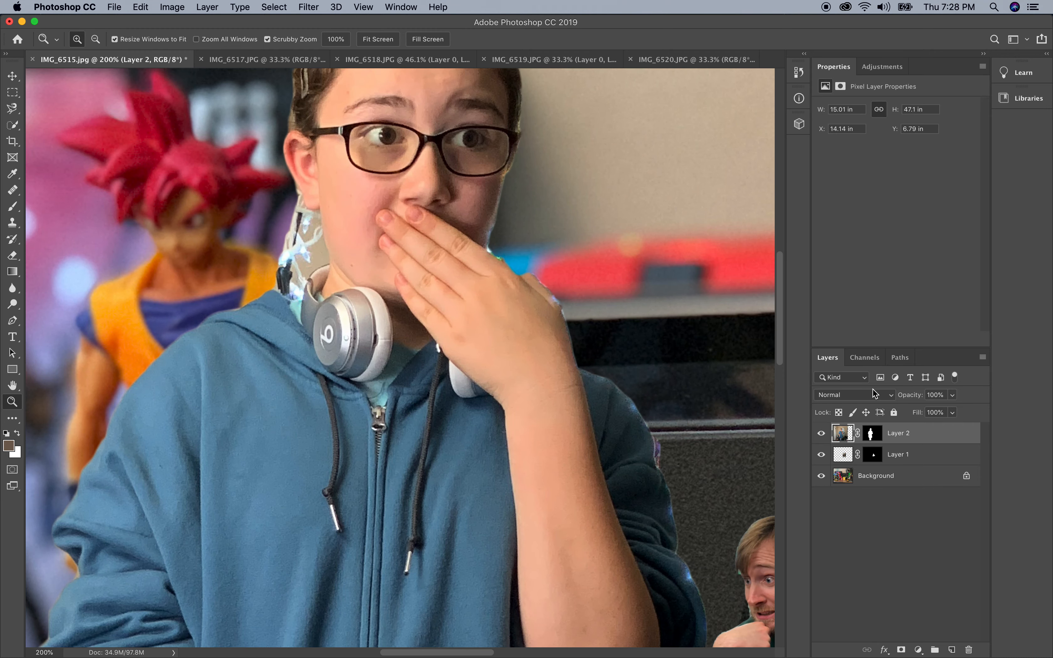
click(874, 436)
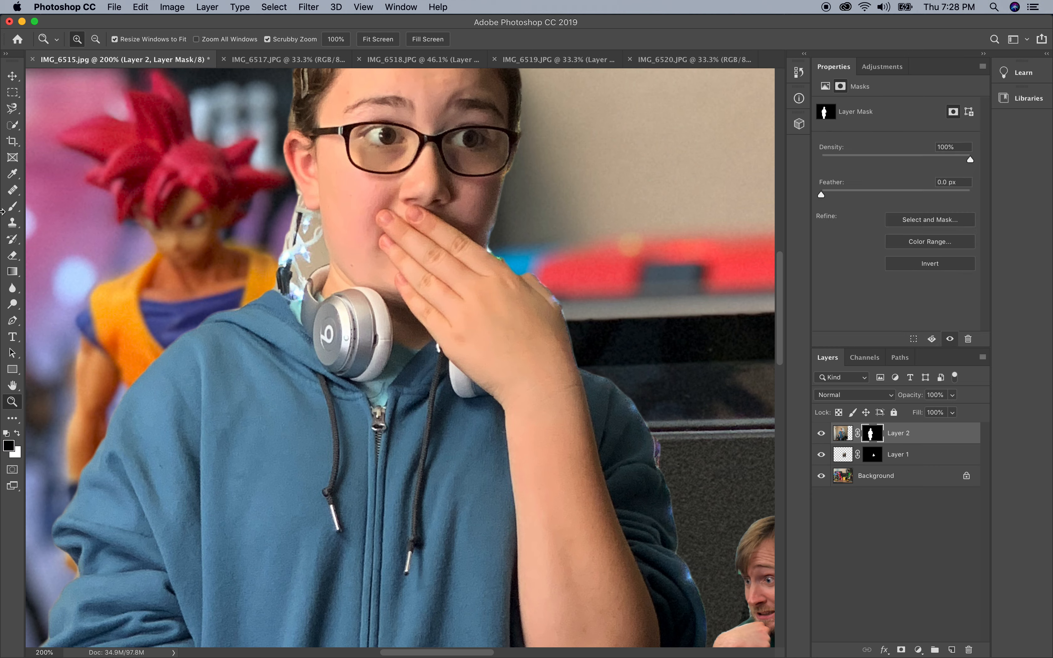
click(13, 206)
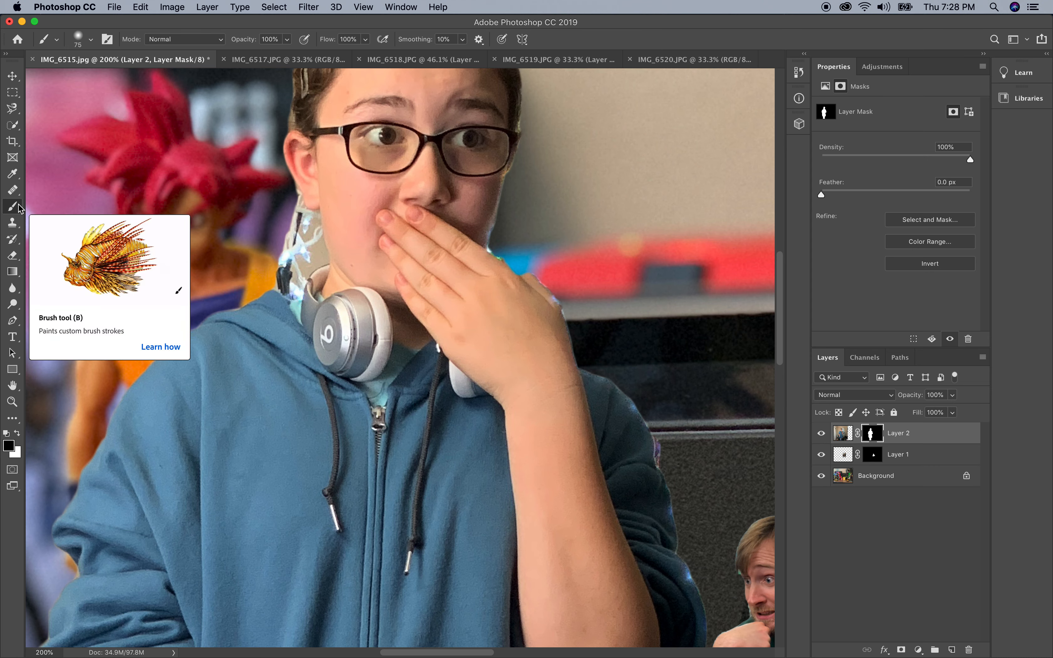
click(92, 42)
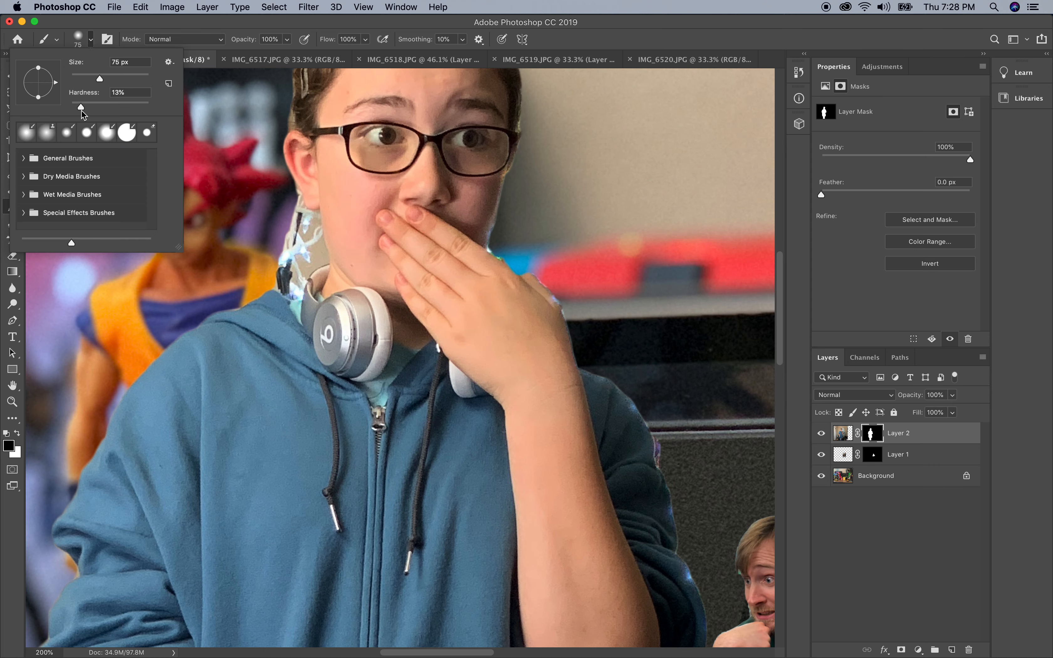
drag(81, 112, 156, 111)
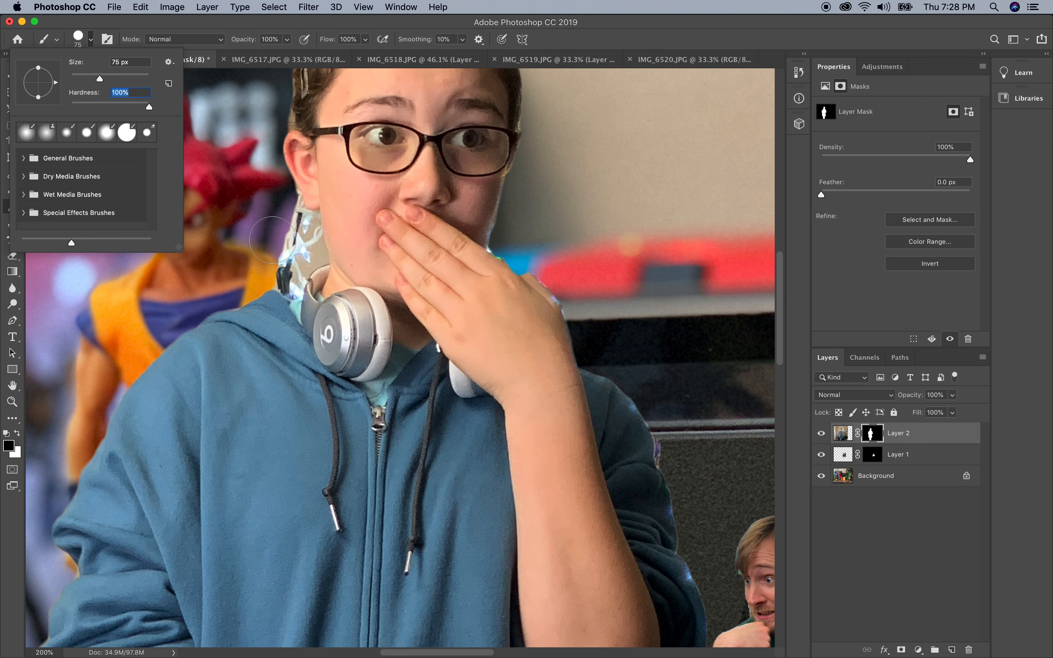
drag(90, 81, 87, 80)
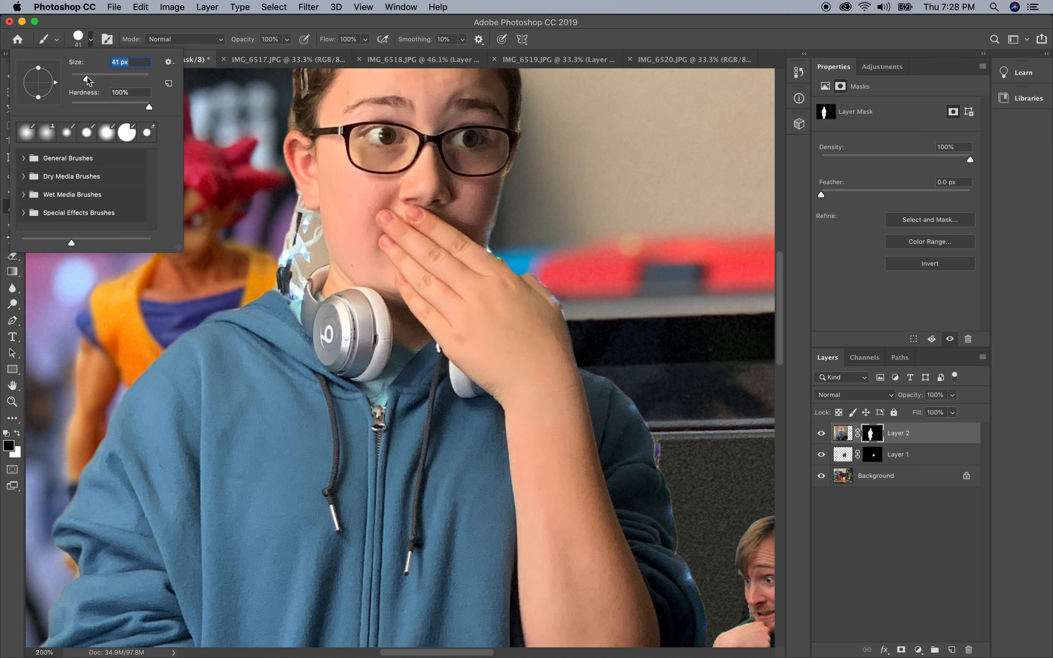
click(79, 41)
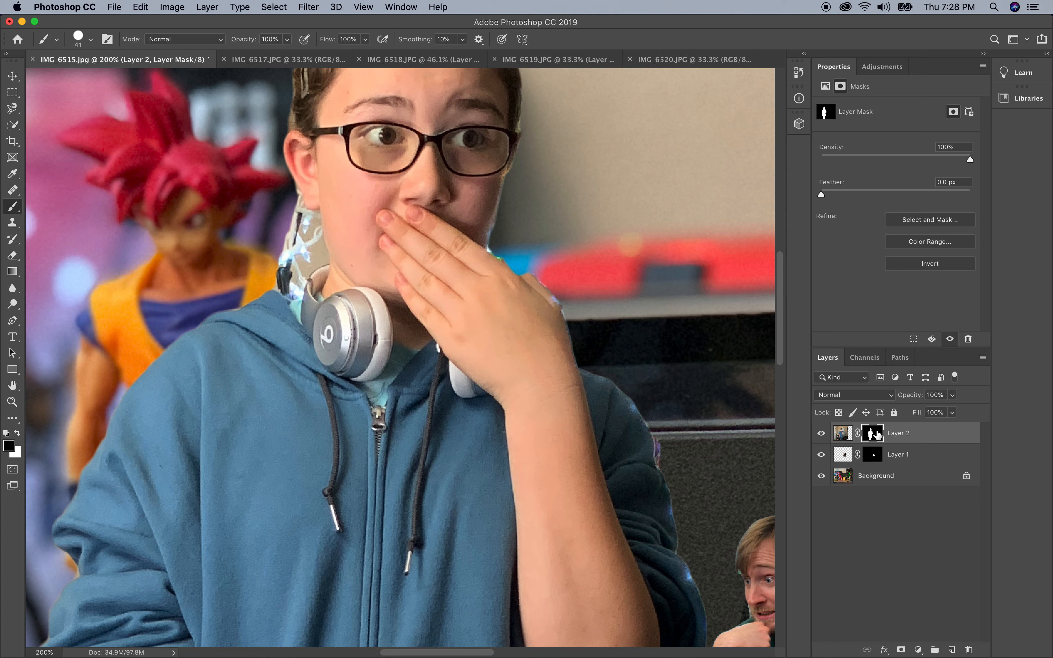
click(293, 225)
click(291, 213)
Step: Lower the brush hardness to 80% and mask out the background remnants between the person's ear and headphones
click(91, 40)
click(133, 104)
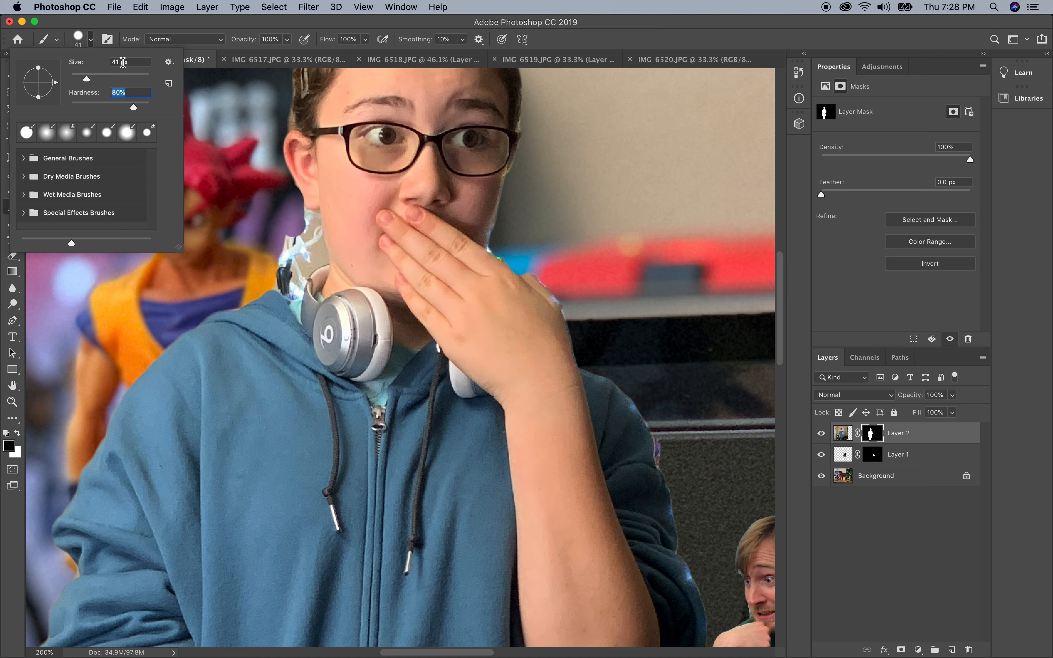
click(305, 257)
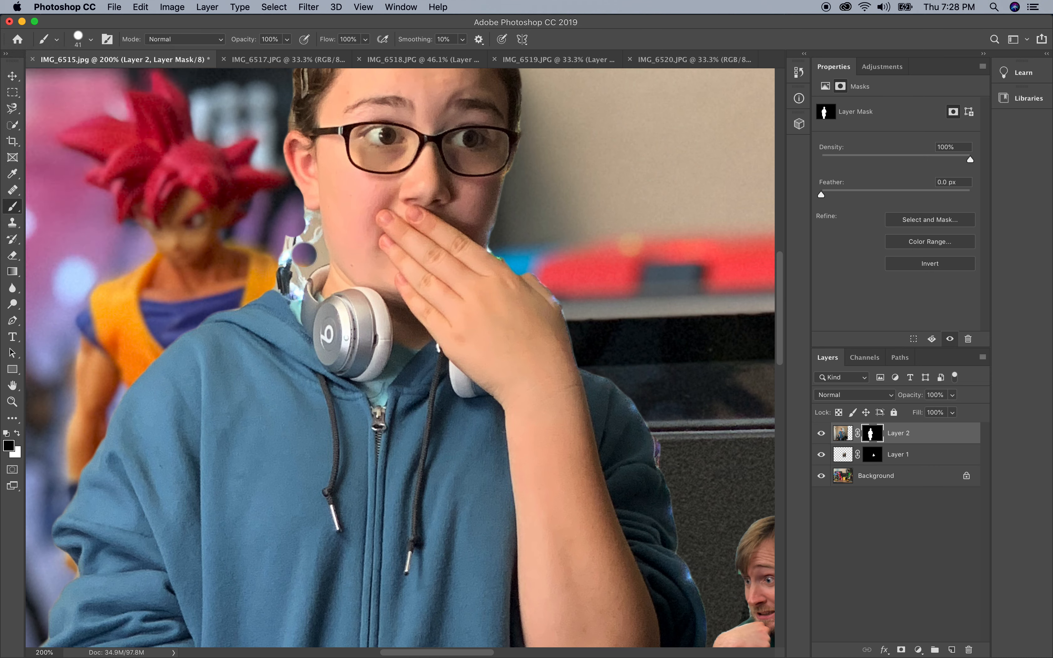
mouse_move(304, 254)
mouse_down()
mouse_move(294, 244)
mouse_move(286, 273)
mouse_move(299, 230)
mouse_move(308, 254)
mouse_move(298, 262)
mouse_up()
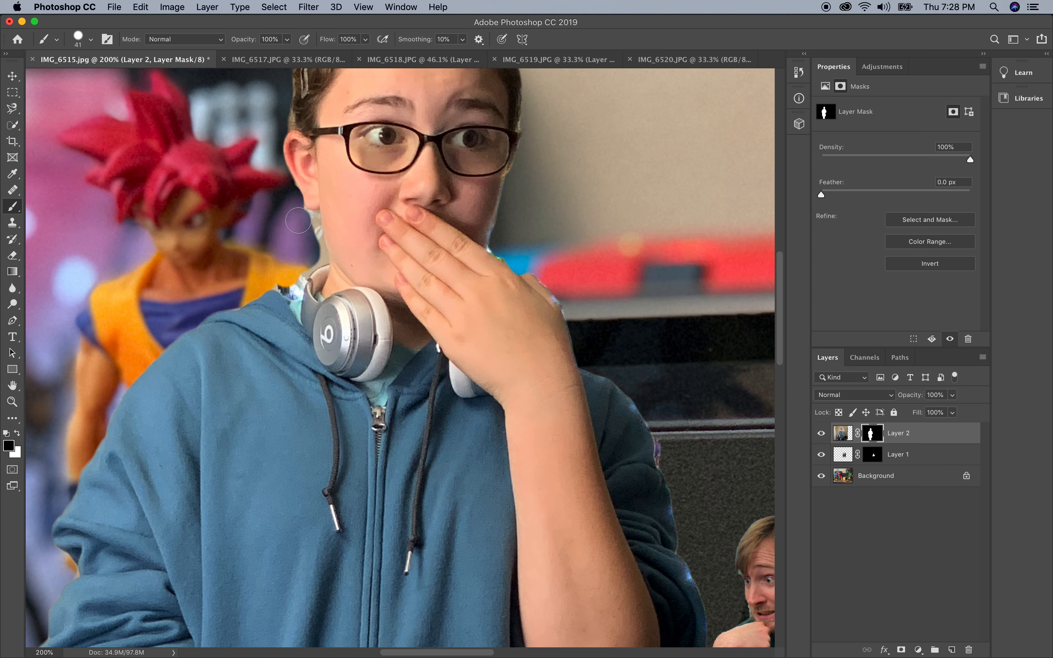
Step: Select the leftover fringe along the neck with Quick Selection, paint it out of the mask, and deselect
click(12, 125)
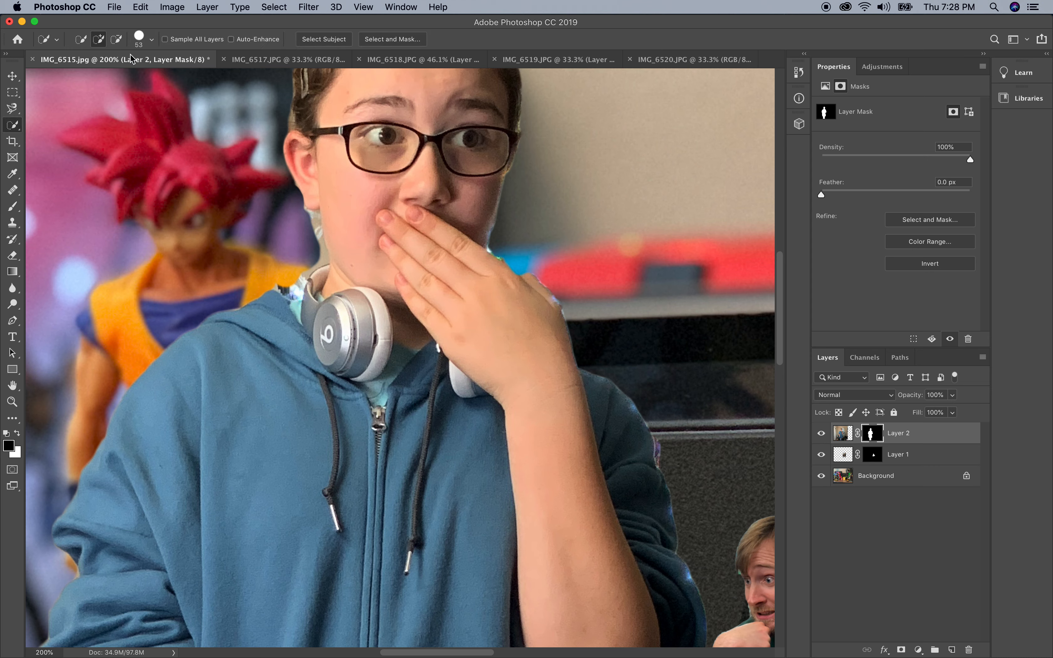
drag(301, 229, 303, 232)
click(116, 39)
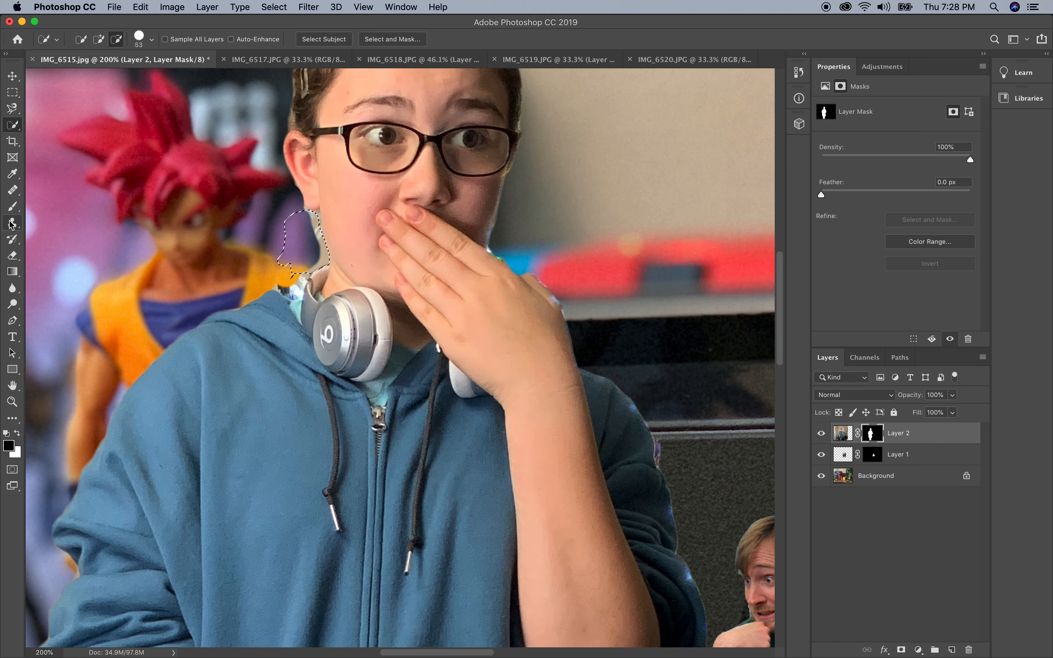
click(12, 207)
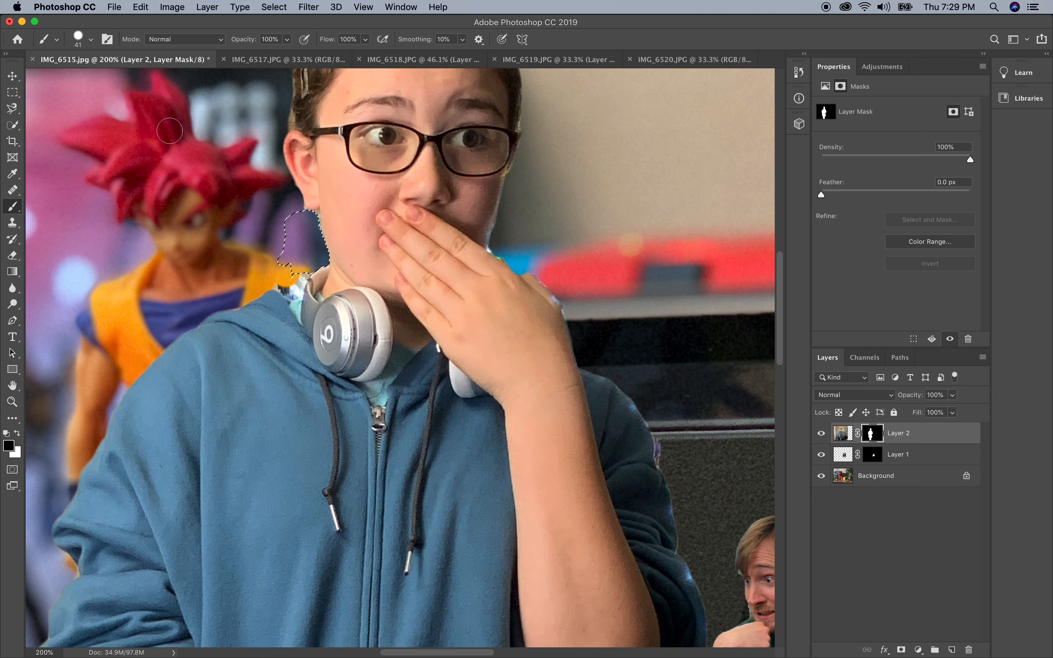
key(super+d)
drag(287, 283, 288, 282)
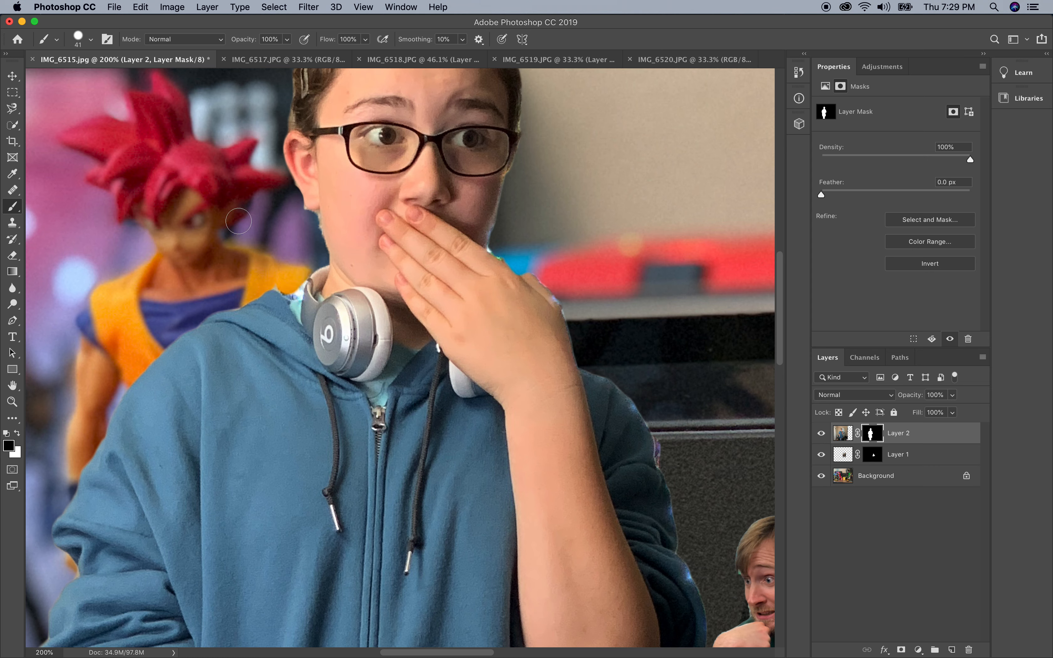
Step: Reduce the brush to 17 px and mask out the small remnants between the headphone band and the hood
click(91, 39)
drag(86, 79, 77, 79)
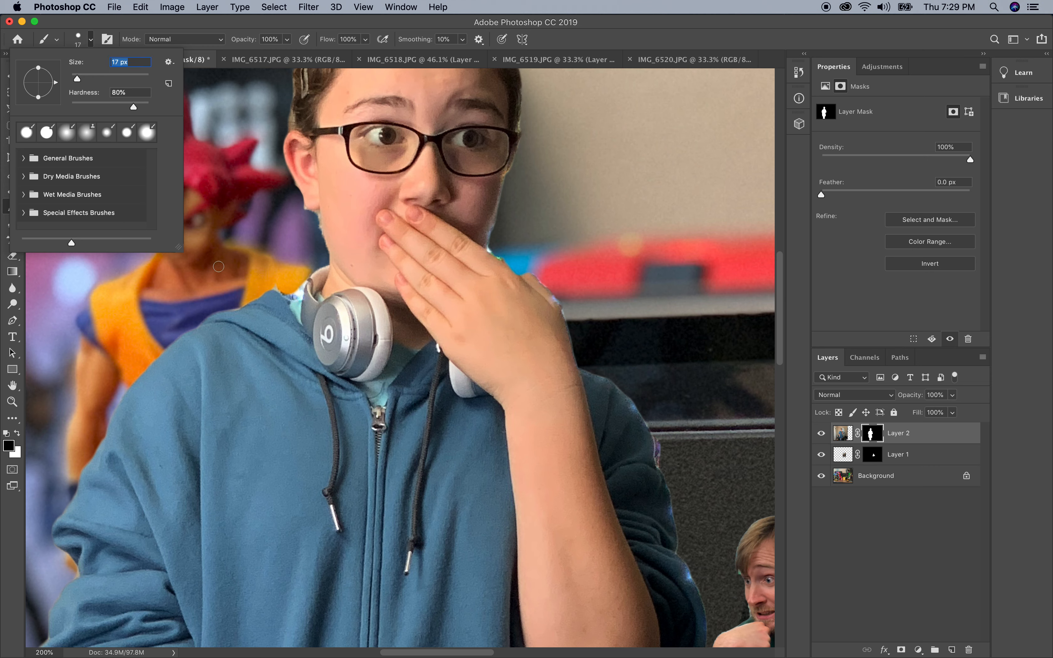
click(297, 294)
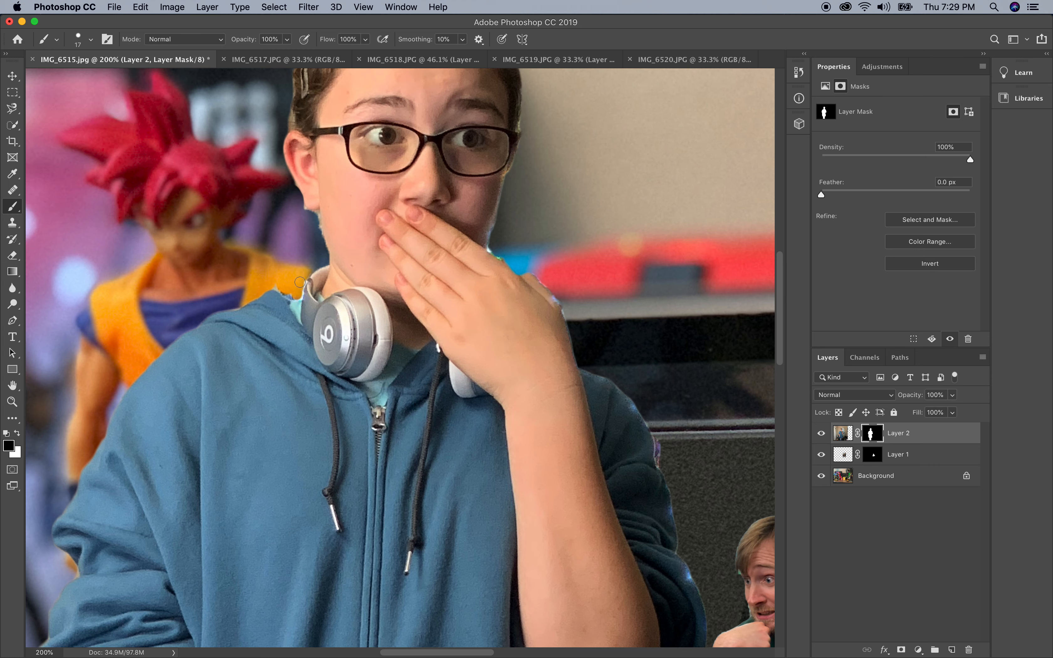
mouse_move(304, 273)
mouse_down()
mouse_move(278, 284)
mouse_move(287, 289)
mouse_up()
Step: Refine the standing person's mask in Select and Mask with Shift Edge at -48%, output to the layer mask
click(925, 220)
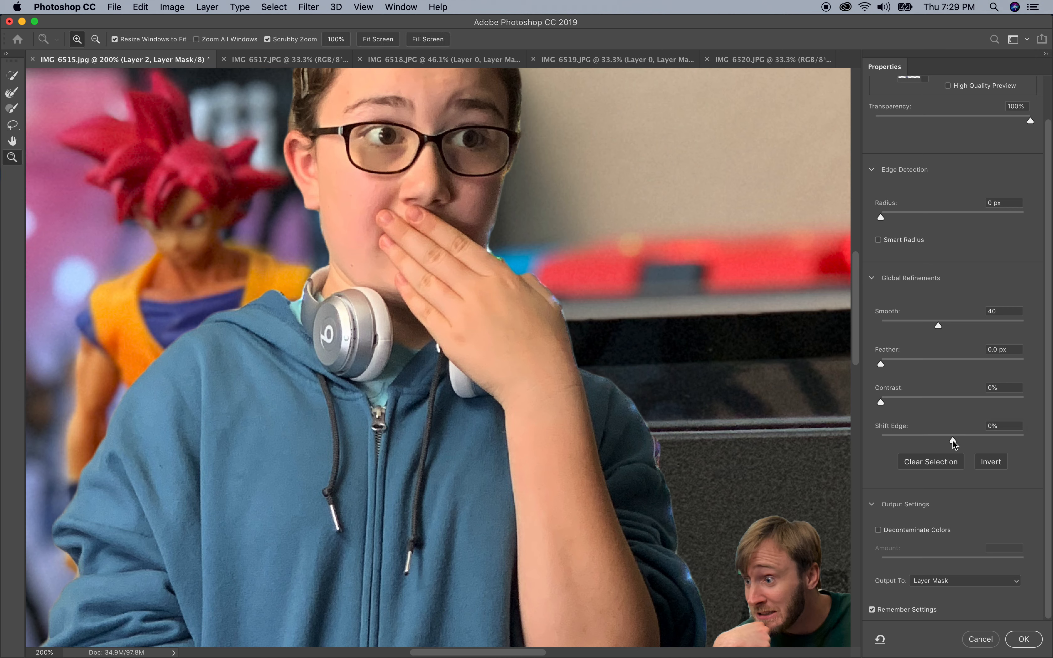
drag(953, 440, 940, 442)
drag(940, 442, 920, 444)
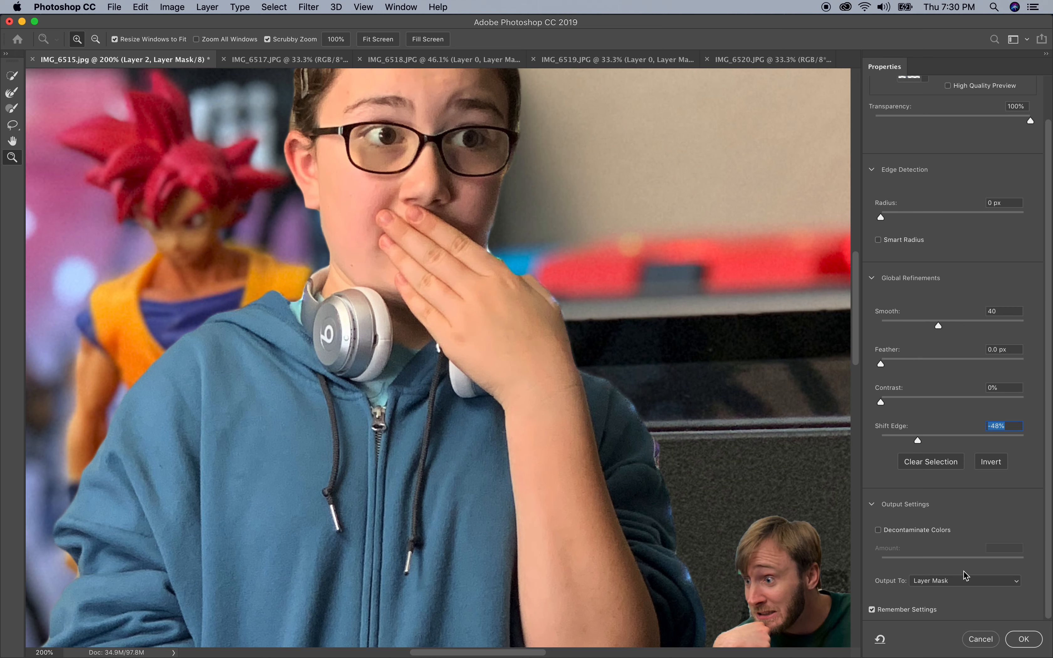
click(1025, 640)
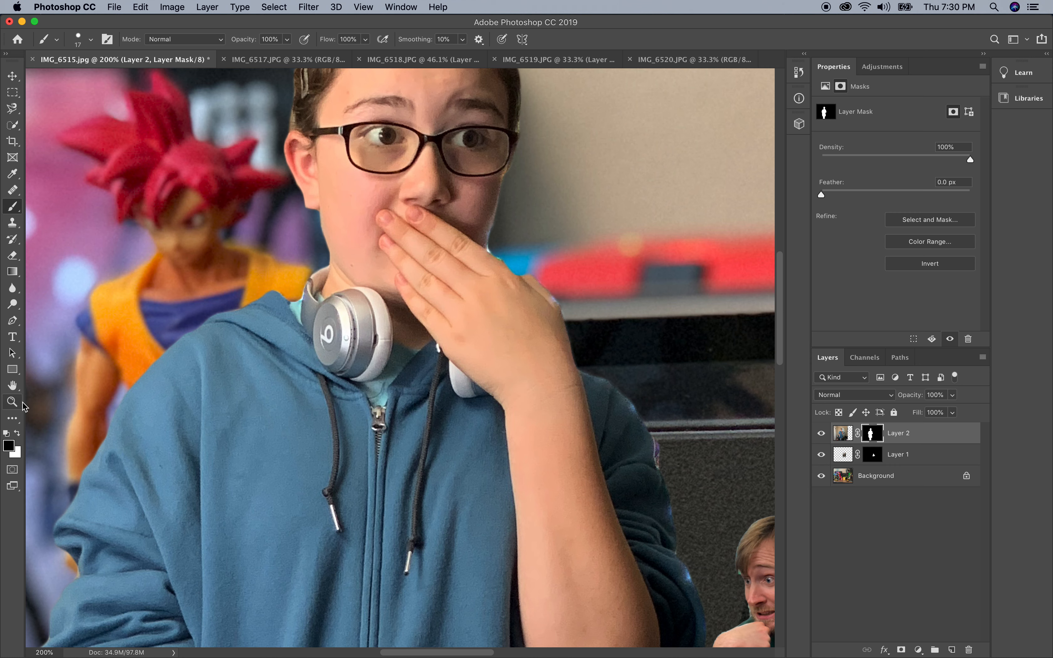
Step: Scale the standing person's layer down to about 34% and move it between the Mario and Peach figurines
click(12, 402)
click(381, 40)
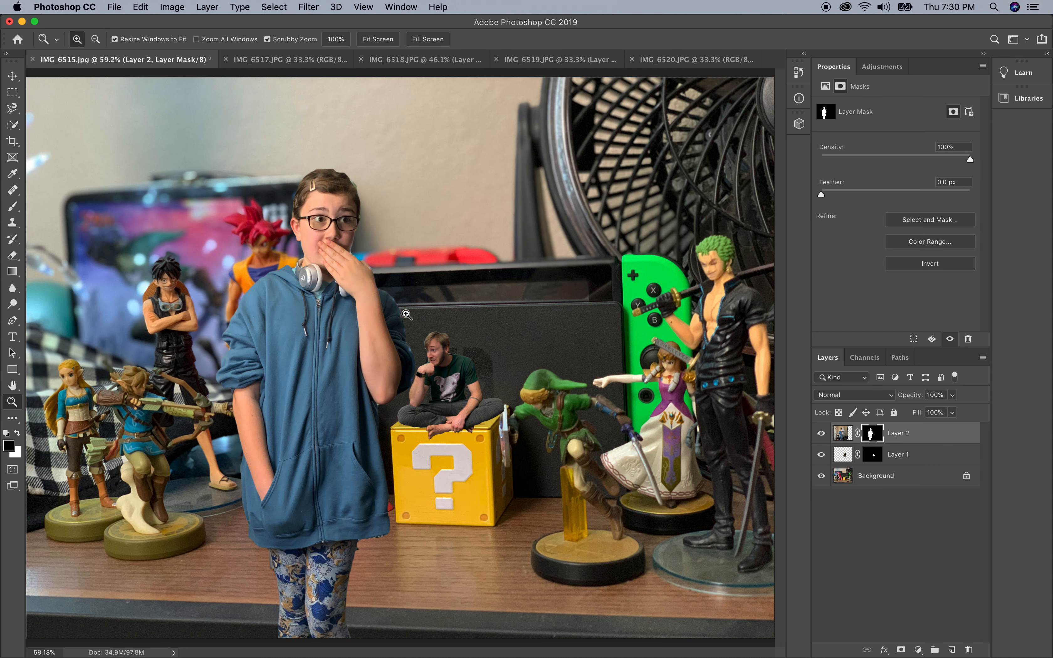
click(845, 431)
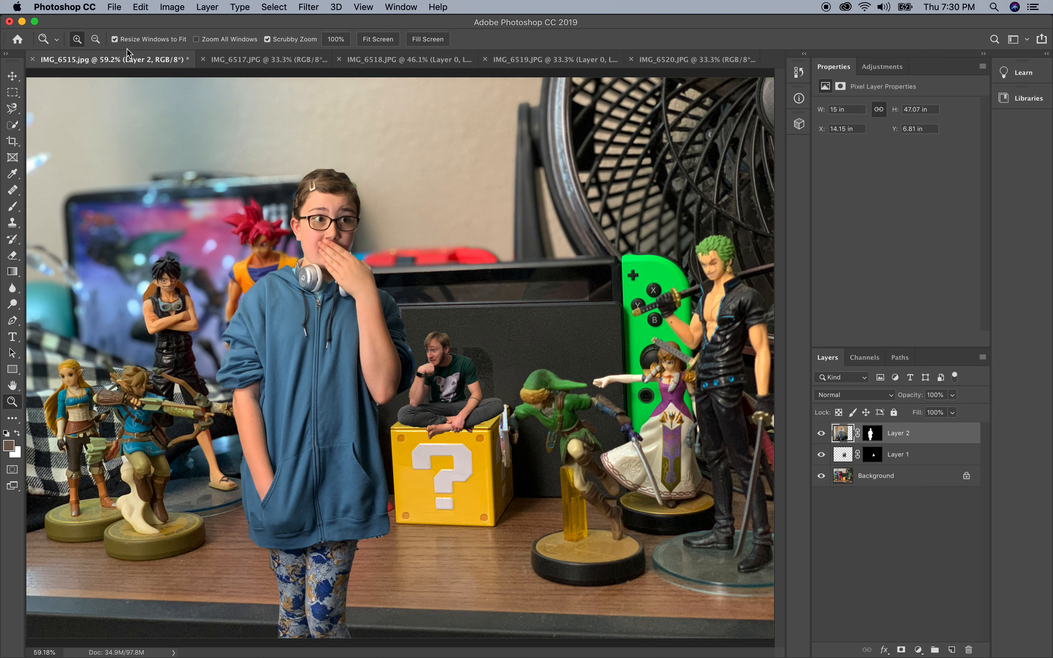
click(142, 9)
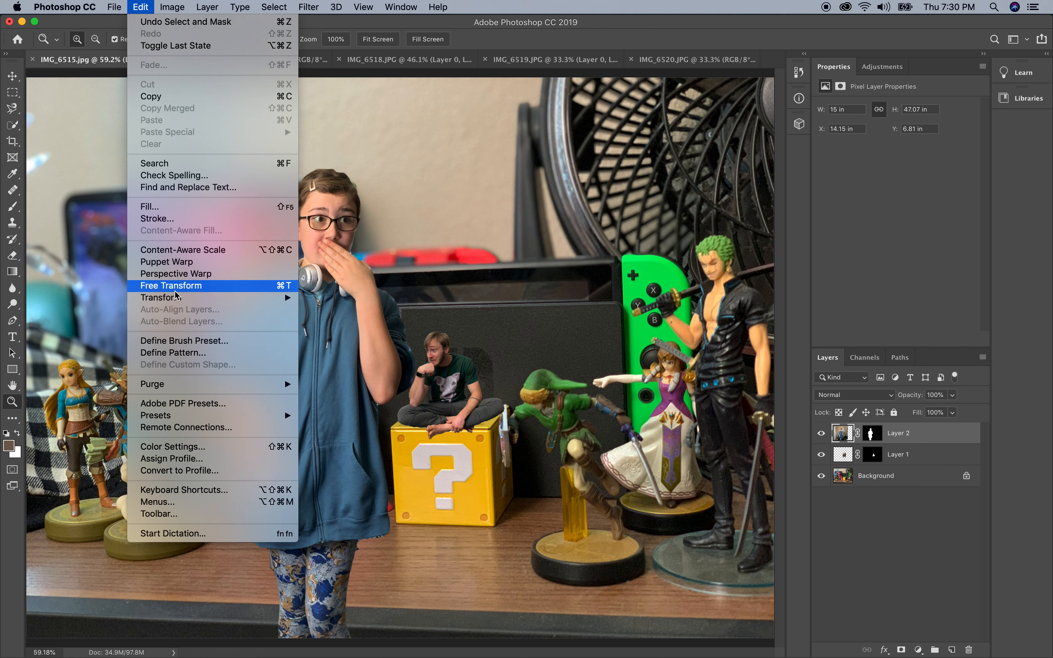
mouse_move(176, 300)
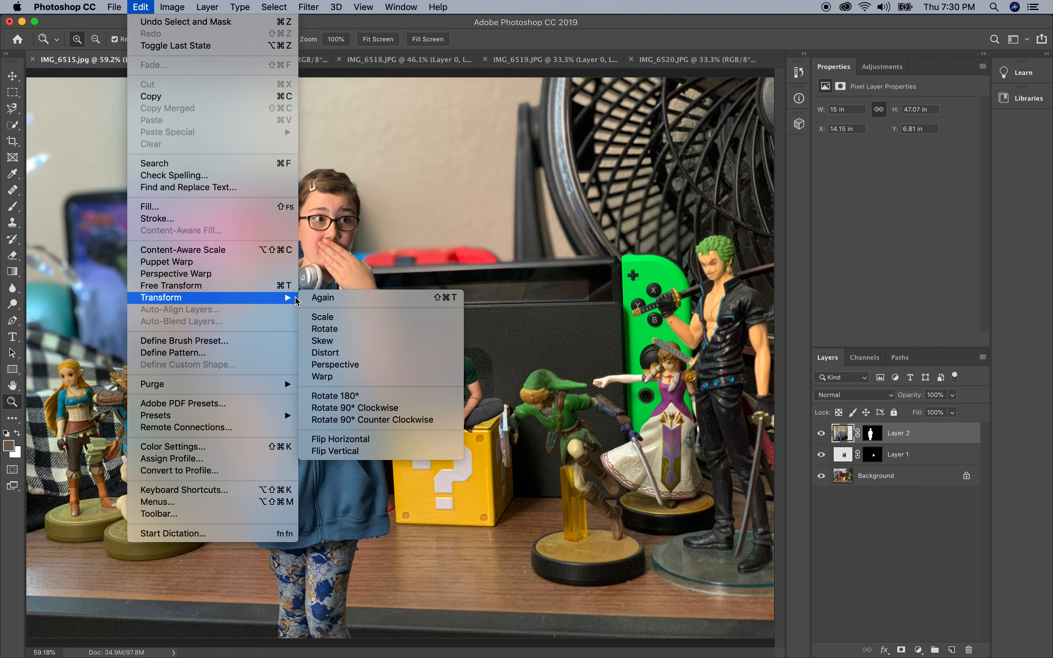
click(322, 317)
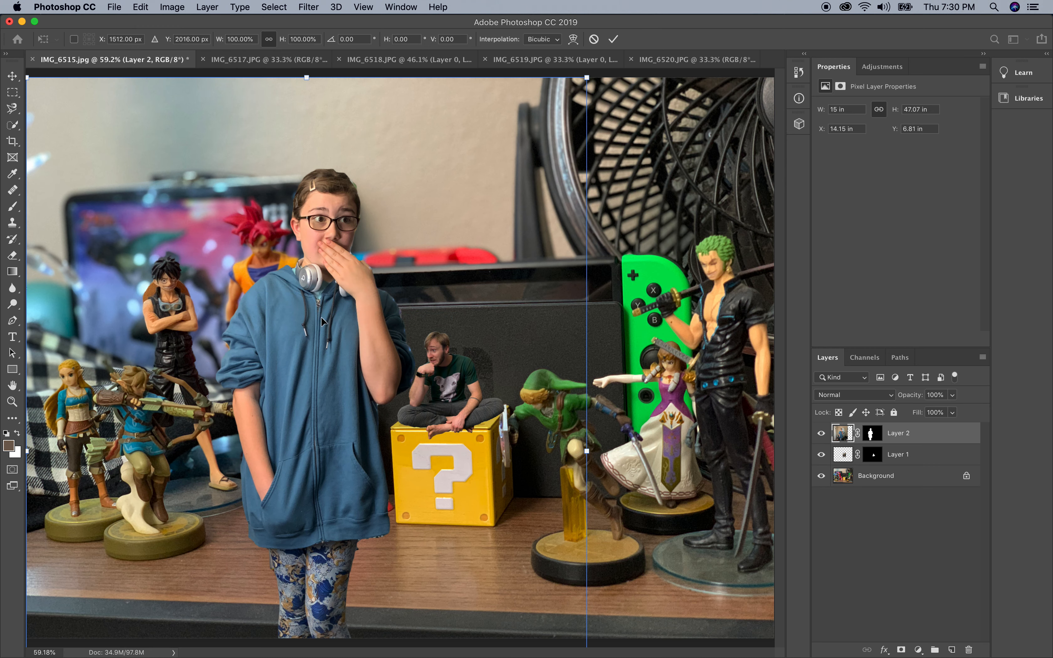
drag(586, 79, 323, 429)
drag(202, 526, 330, 368)
drag(450, 272, 312, 401)
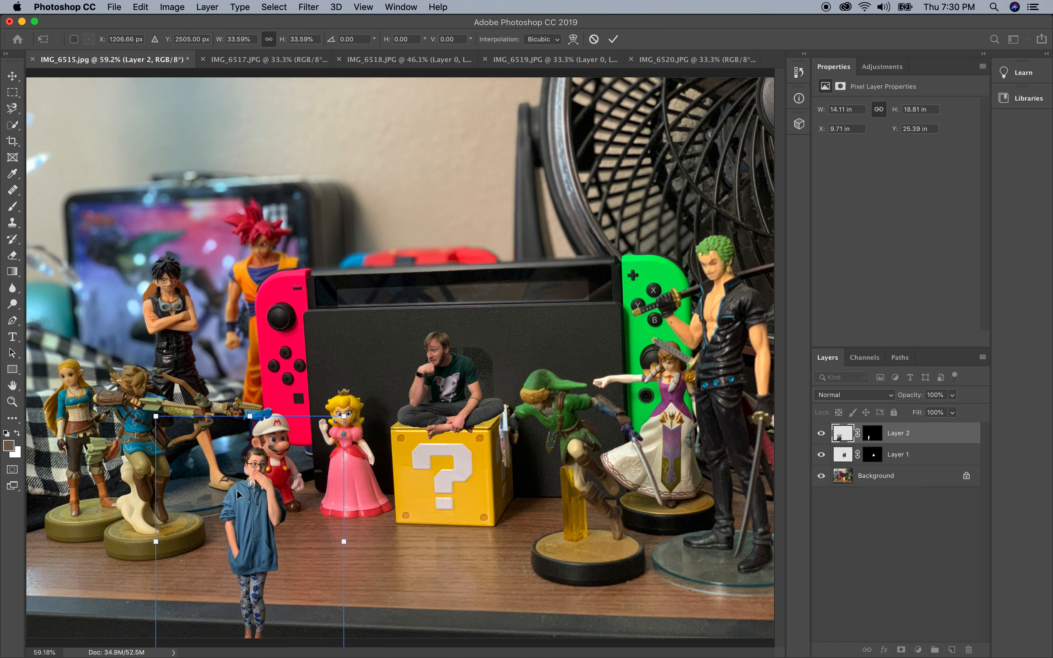
drag(247, 501, 307, 392)
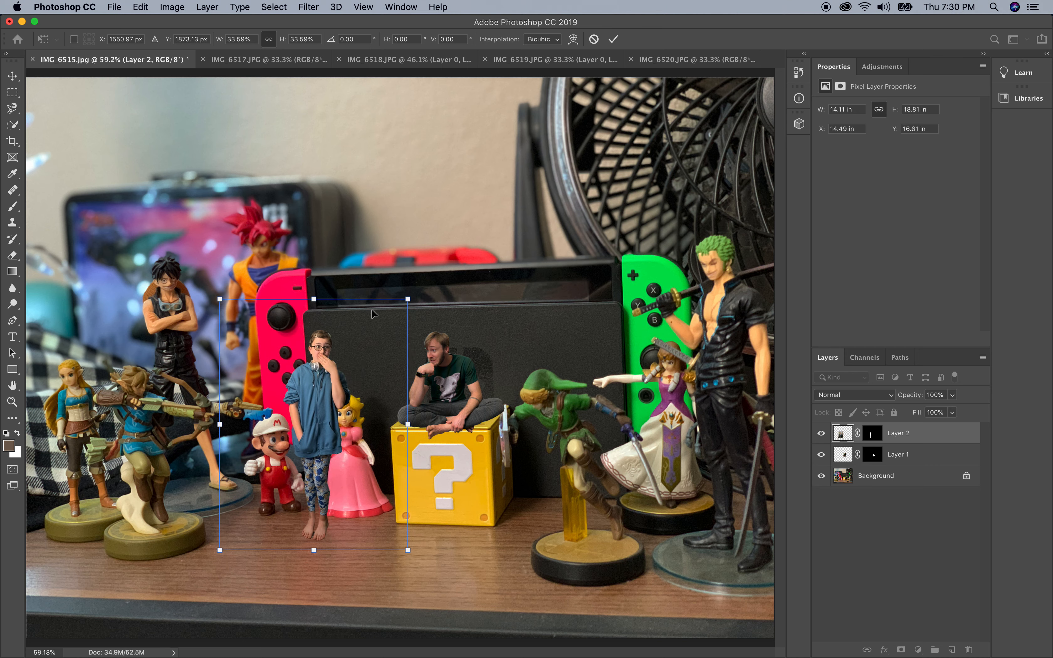
Step: Shrink the standing person further to about 26%, position them between Mario and Peach, and apply the transform
drag(407, 300, 368, 353)
mouse_move(309, 411)
mouse_down()
mouse_move(322, 402)
mouse_move(295, 403)
mouse_up()
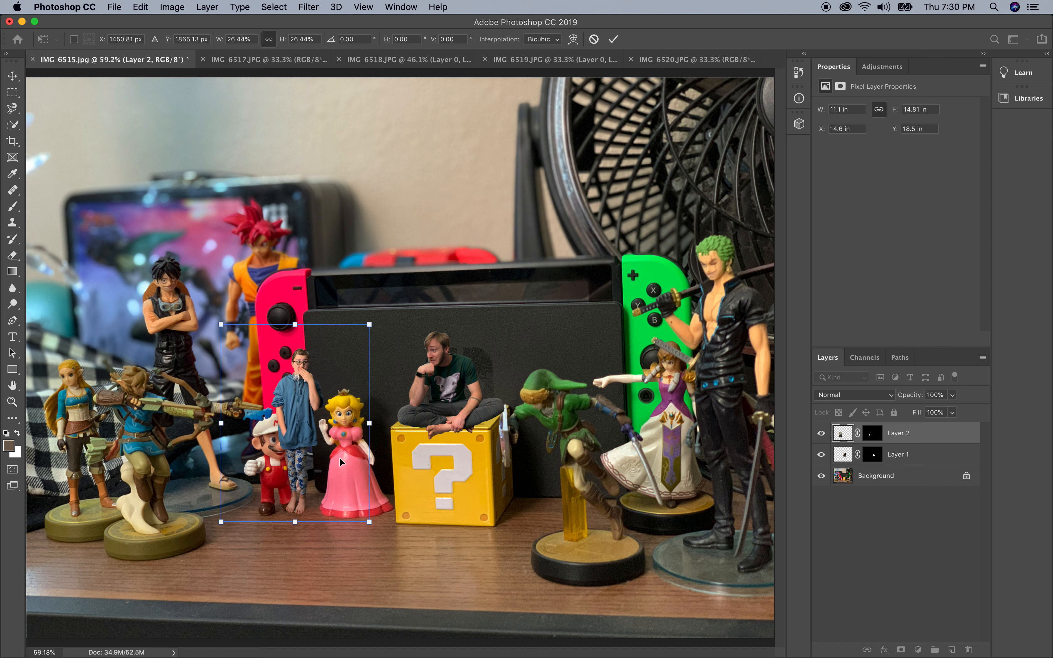
click(866, 517)
key(z)
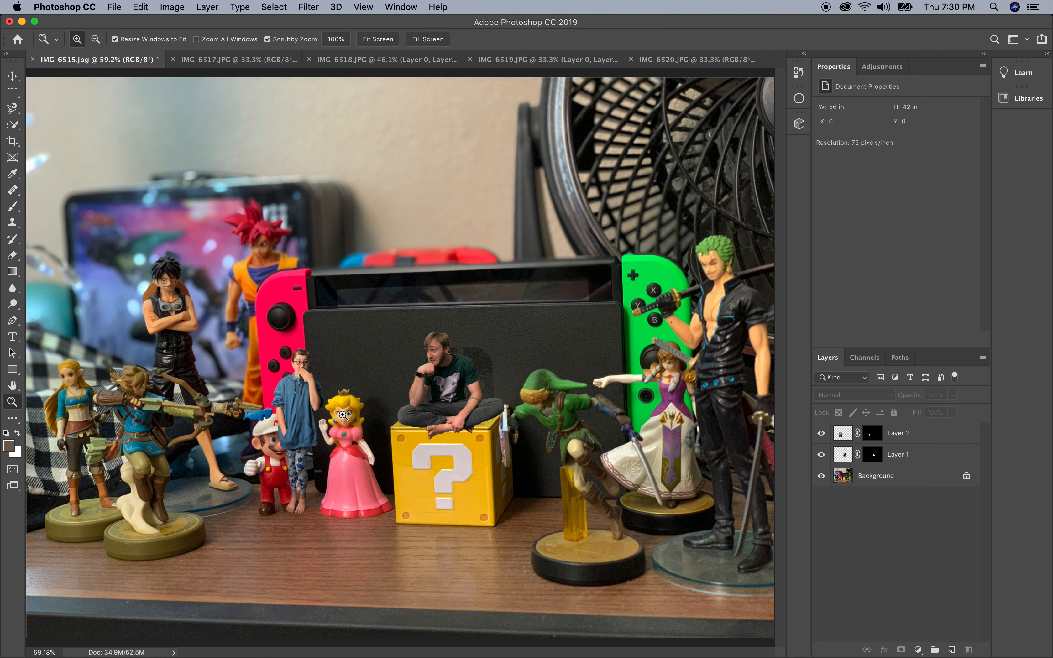
Step: Make a rough Quick Selection of the Peach figurine's body and dress on the Background layer
click(18, 125)
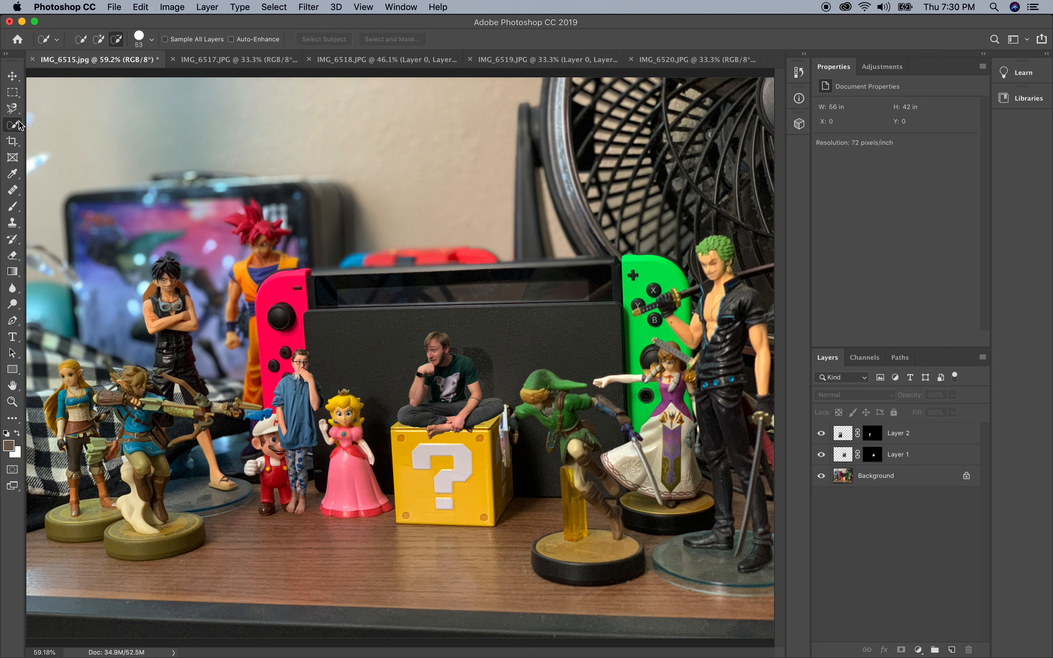
click(98, 40)
click(841, 478)
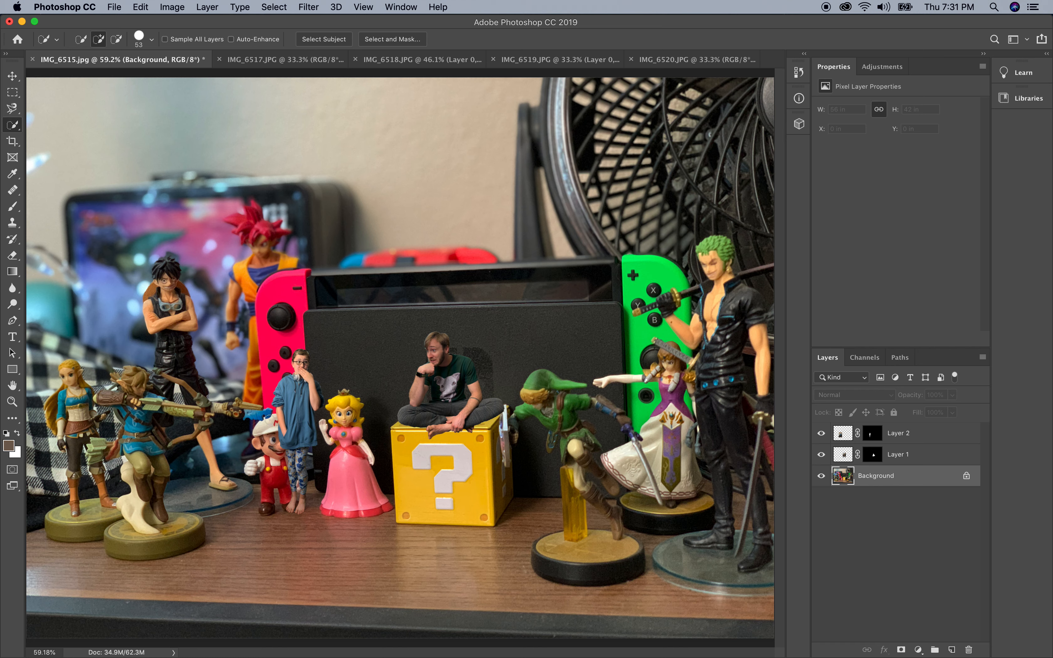
mouse_move(339, 429)
mouse_down()
mouse_move(357, 470)
mouse_move(342, 460)
mouse_up()
drag(326, 510, 335, 511)
Step: Reduce the Quick Selection brush to 21 px and add Peach's crown, raised hand and remaining dress hem to the selection
click(13, 405)
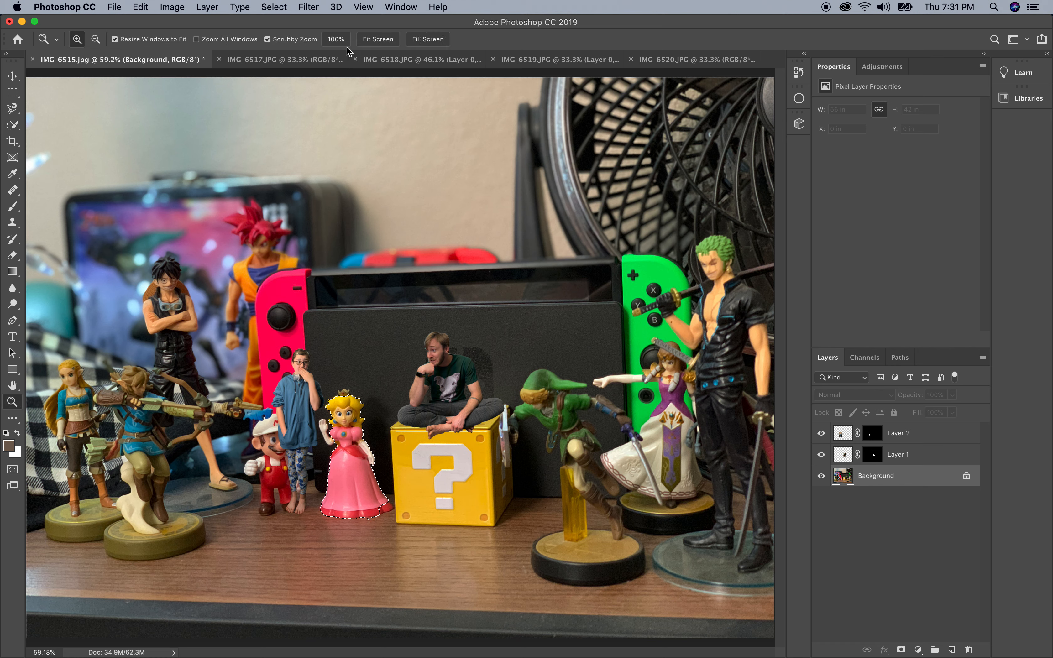
click(325, 430)
click(325, 431)
click(325, 431)
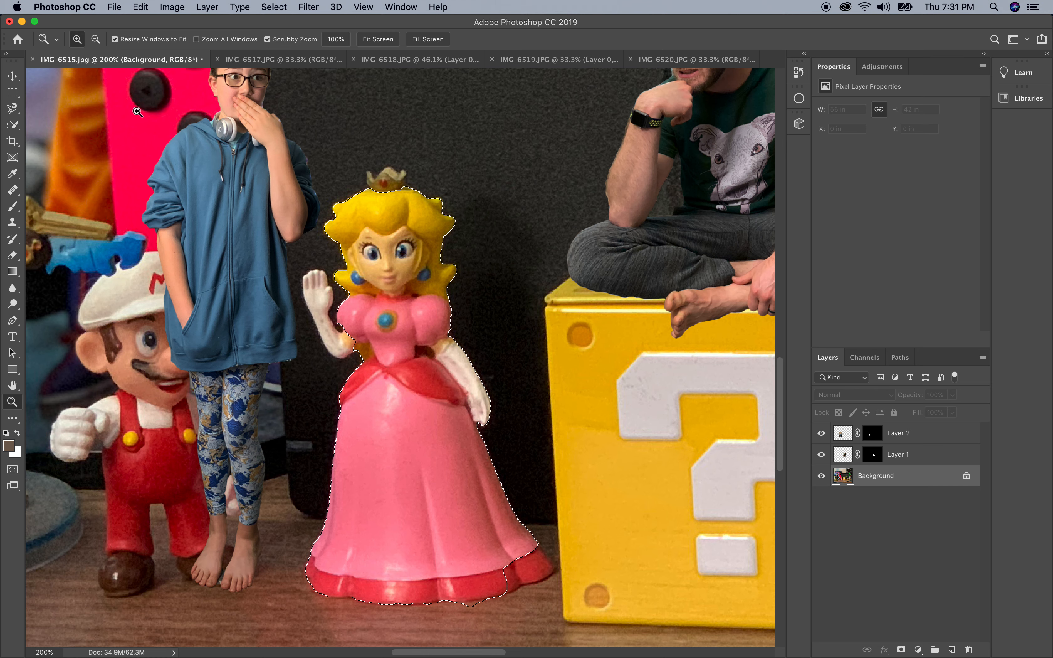
click(12, 125)
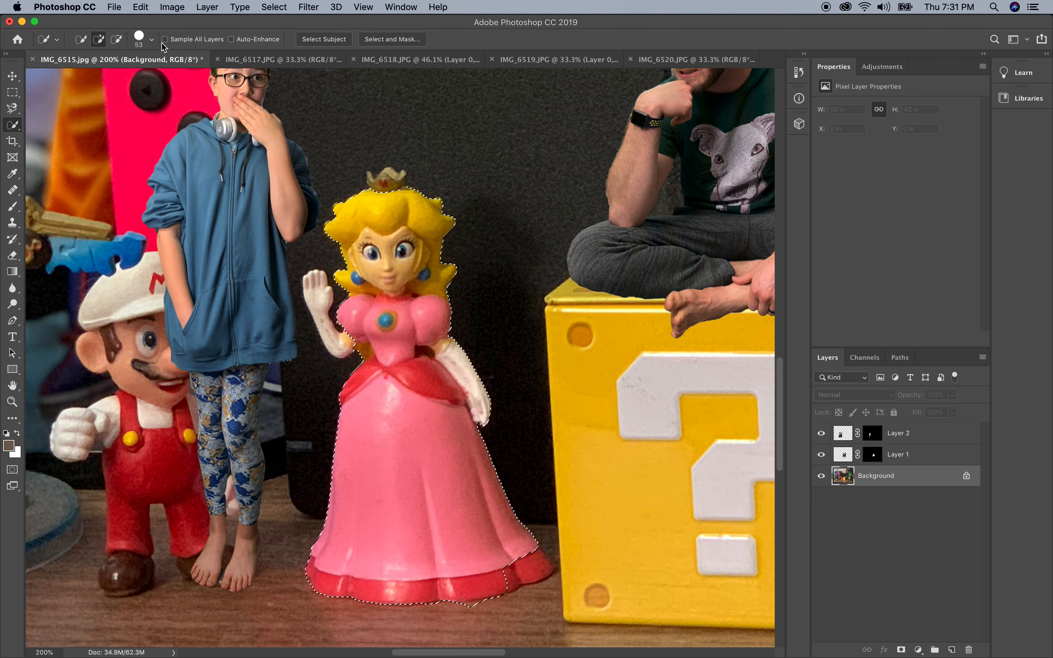
click(151, 39)
drag(114, 75, 94, 75)
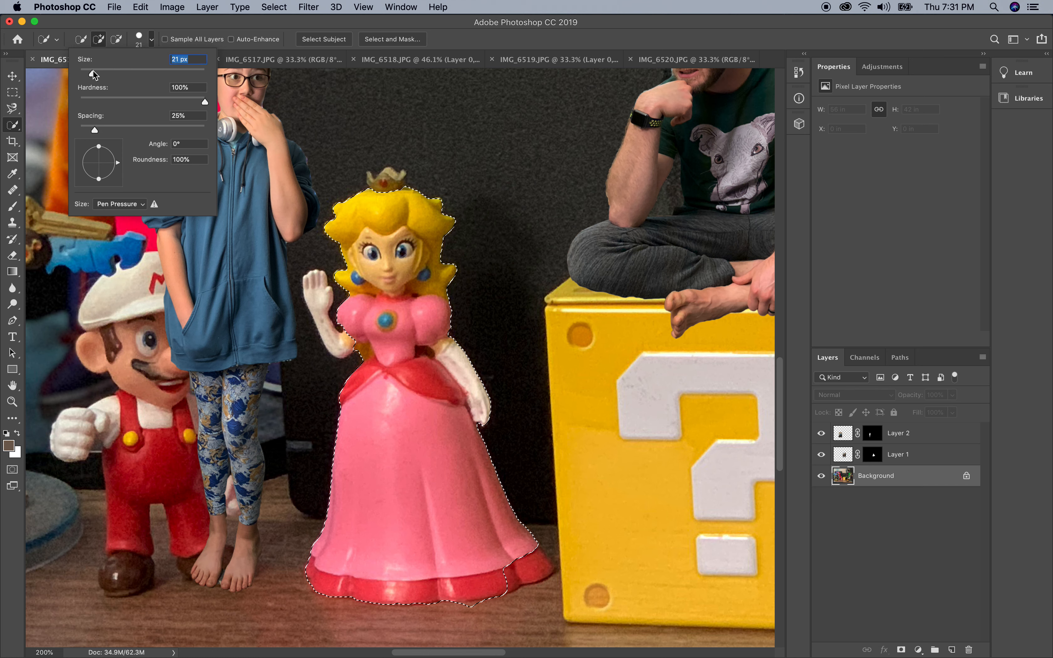
click(316, 287)
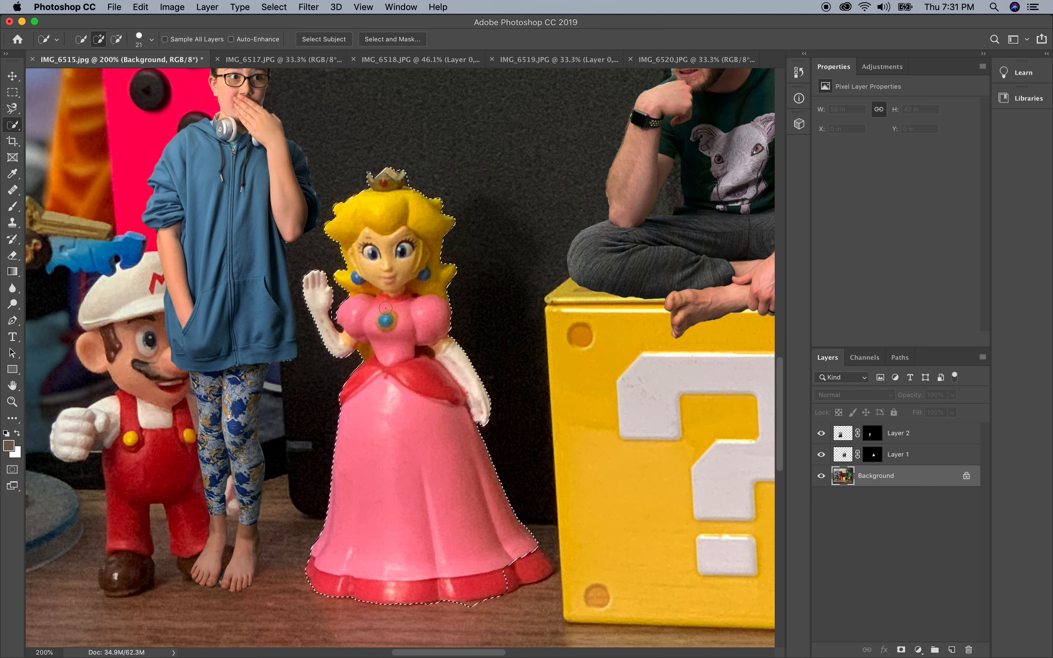
click(524, 562)
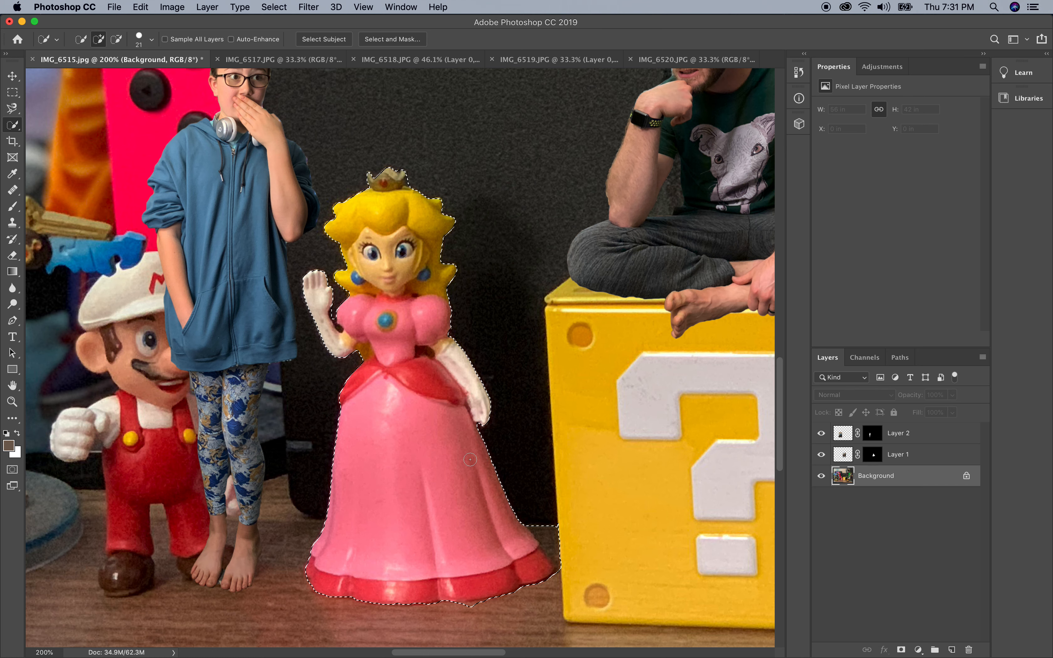
Step: Output the Peach selection from Select and Mask to a new layer with a layer mask
click(409, 41)
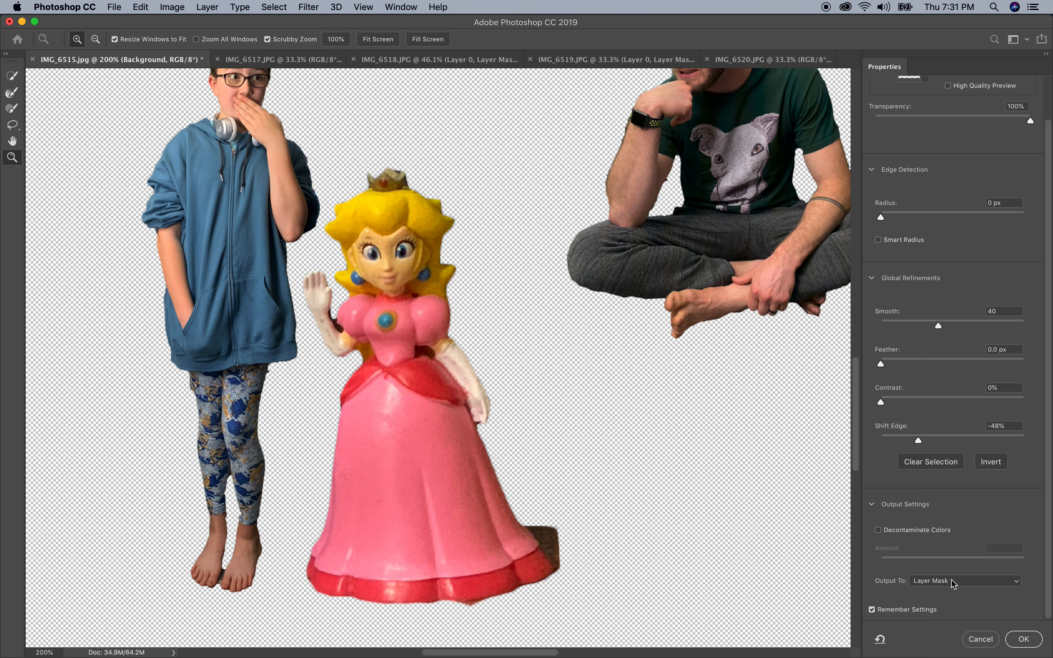
click(965, 583)
click(965, 599)
click(1023, 643)
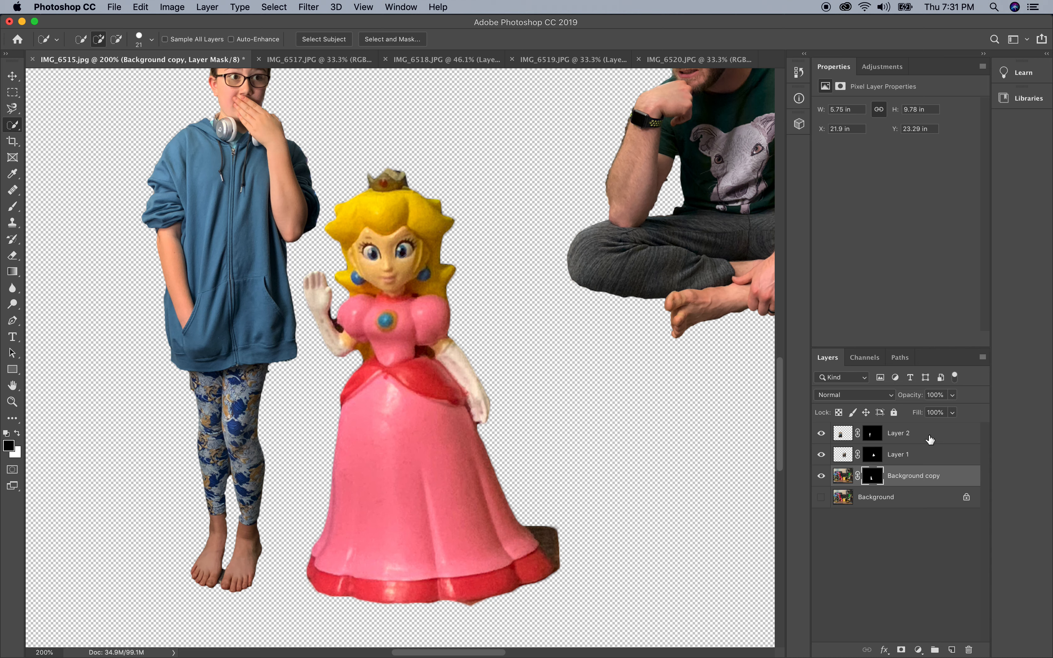
Step: Move the Peach cutout layer to the top of the layer stack
drag(923, 481, 922, 436)
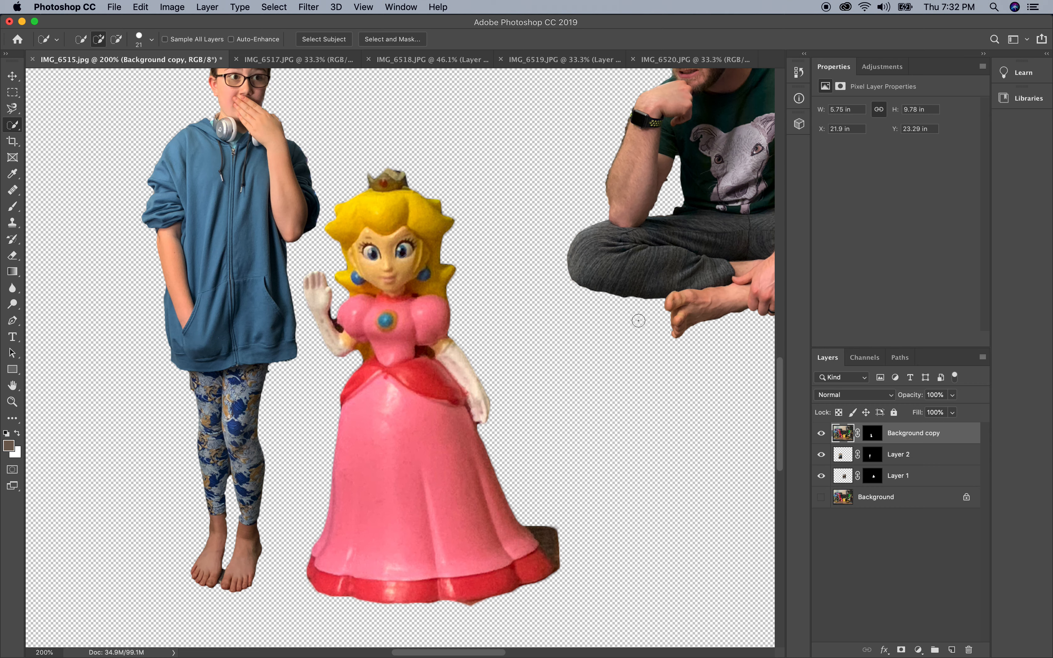
click(14, 402)
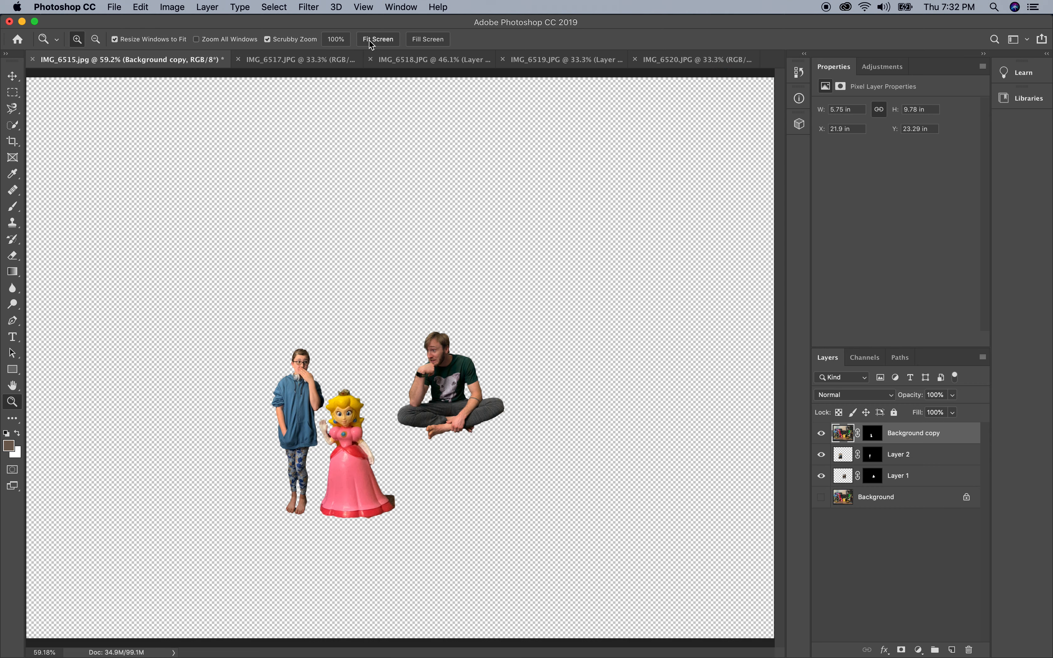
click(369, 41)
Step: Show the Background layer again and move the standing person so they stand partly behind Peach
click(821, 497)
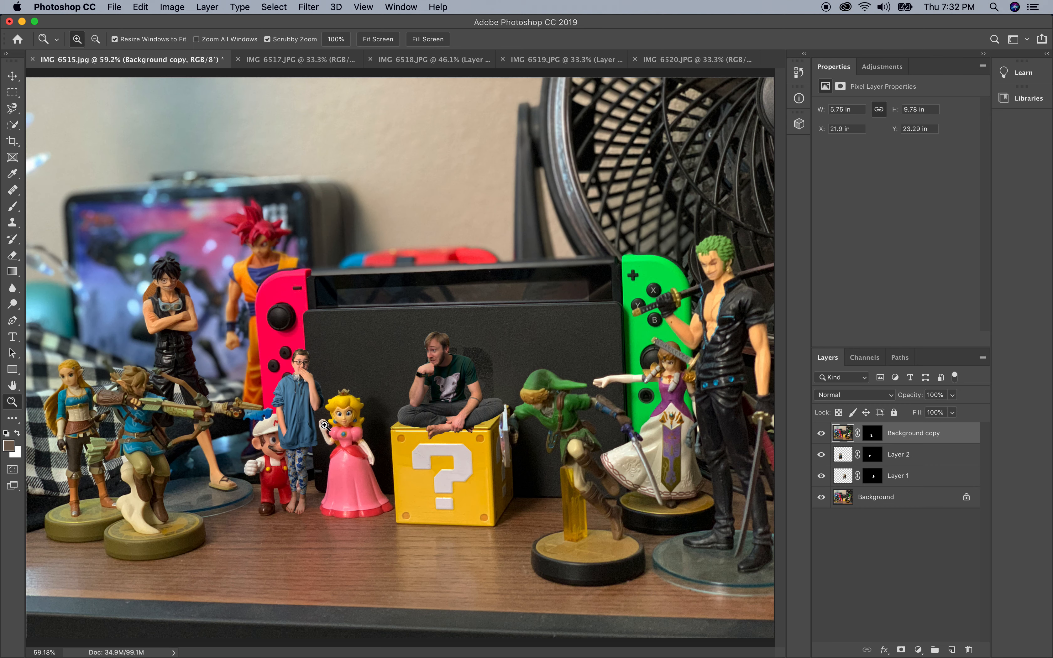
click(12, 78)
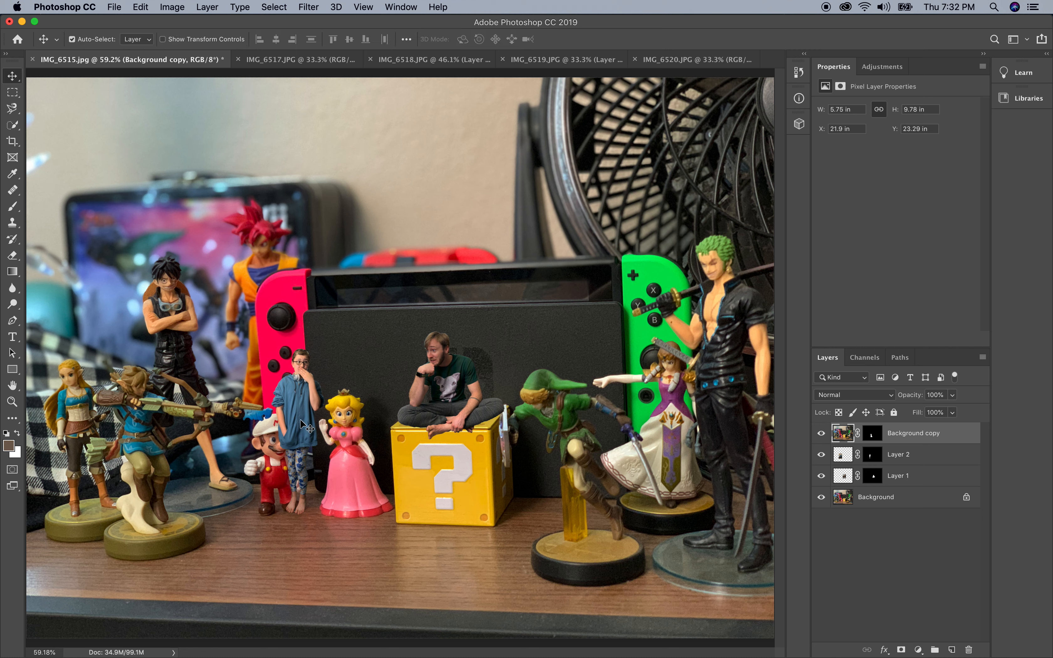
drag(297, 405, 322, 399)
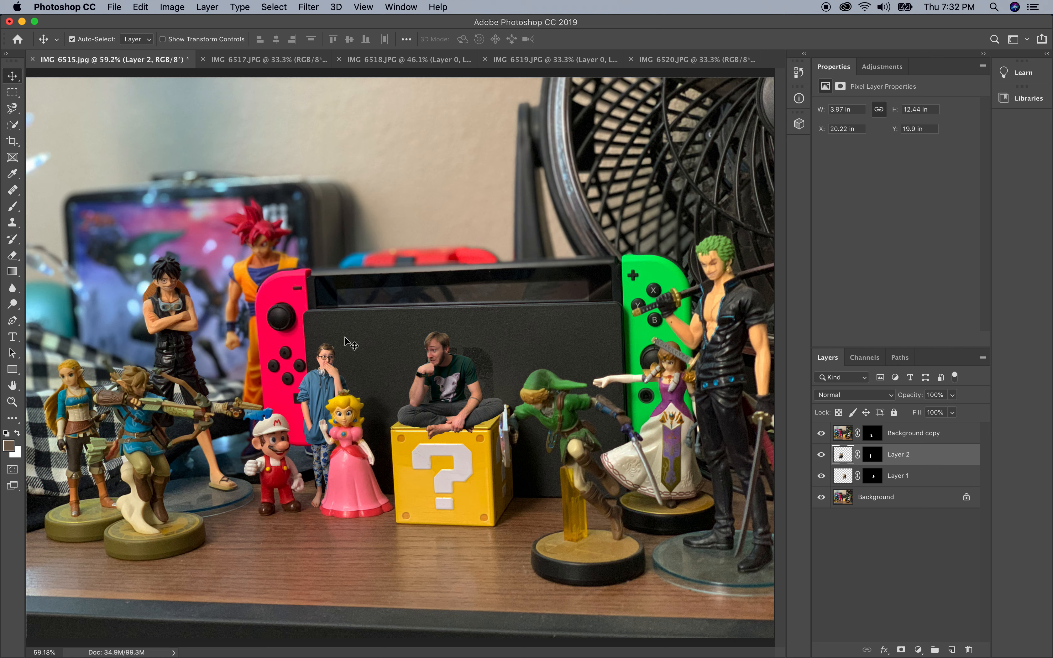
Step: Add a drop shadow to the standing person's layer and set its angle to 159°
double_click(943, 461)
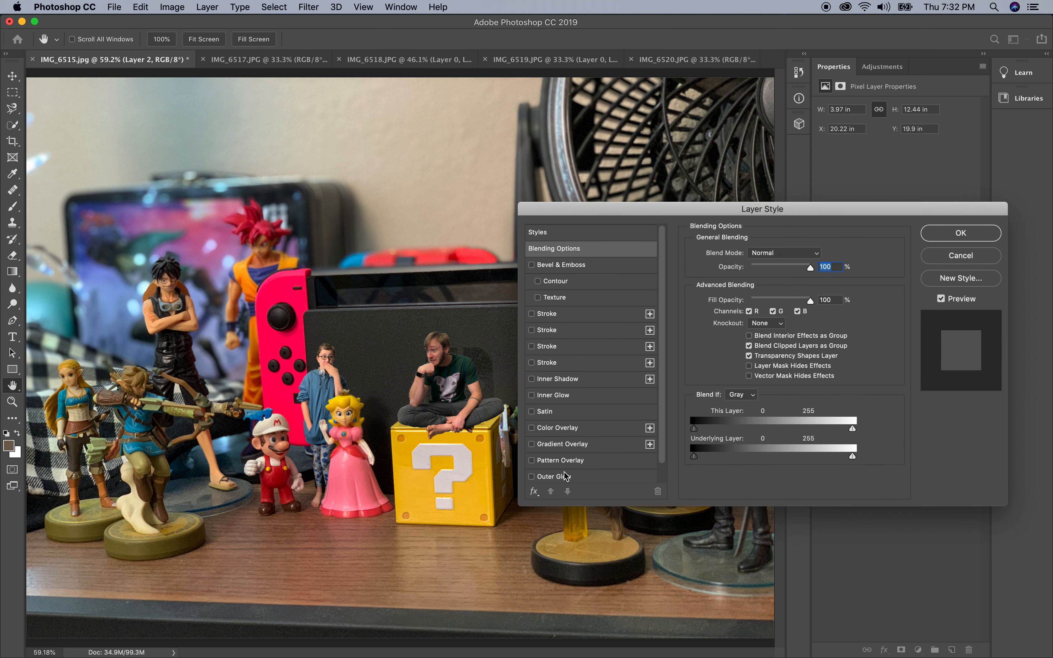
scroll(594, 468, down, 1)
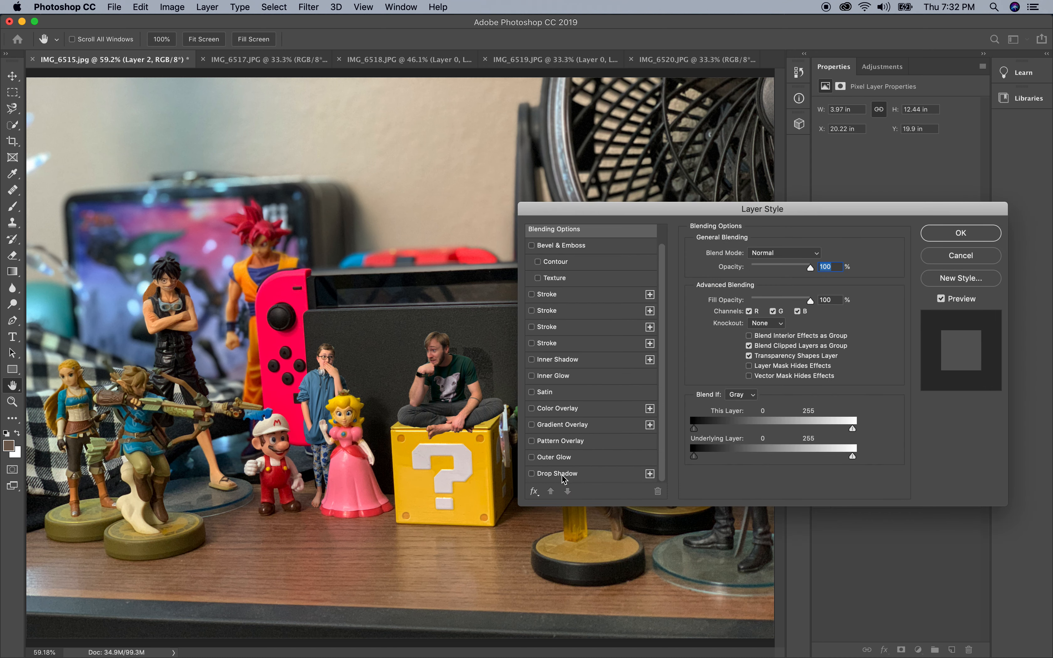
click(572, 476)
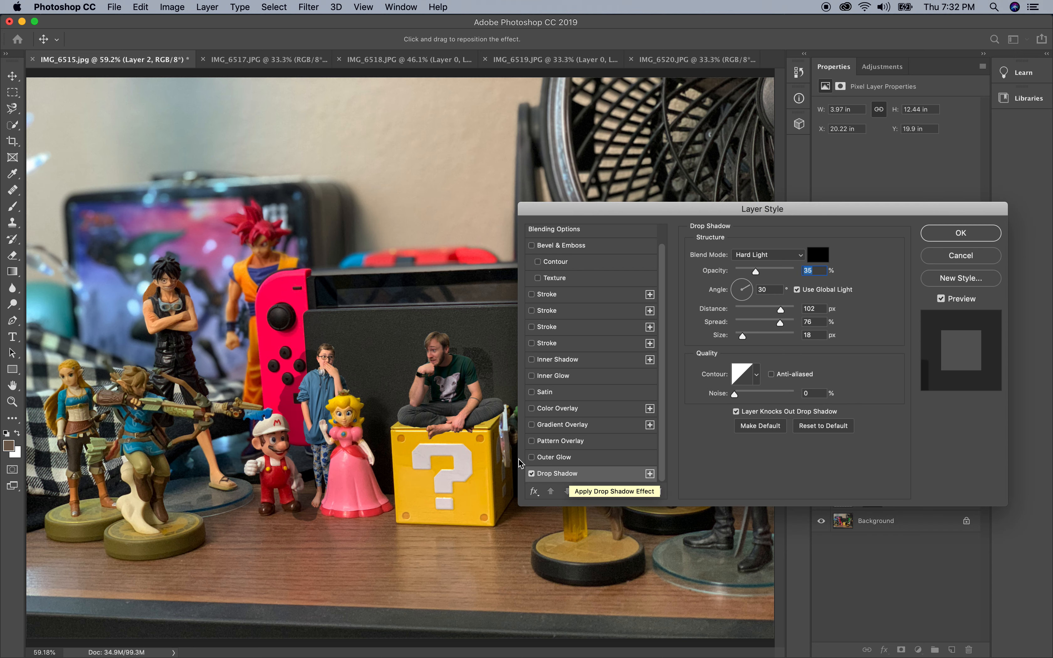
drag(737, 213, 725, 55)
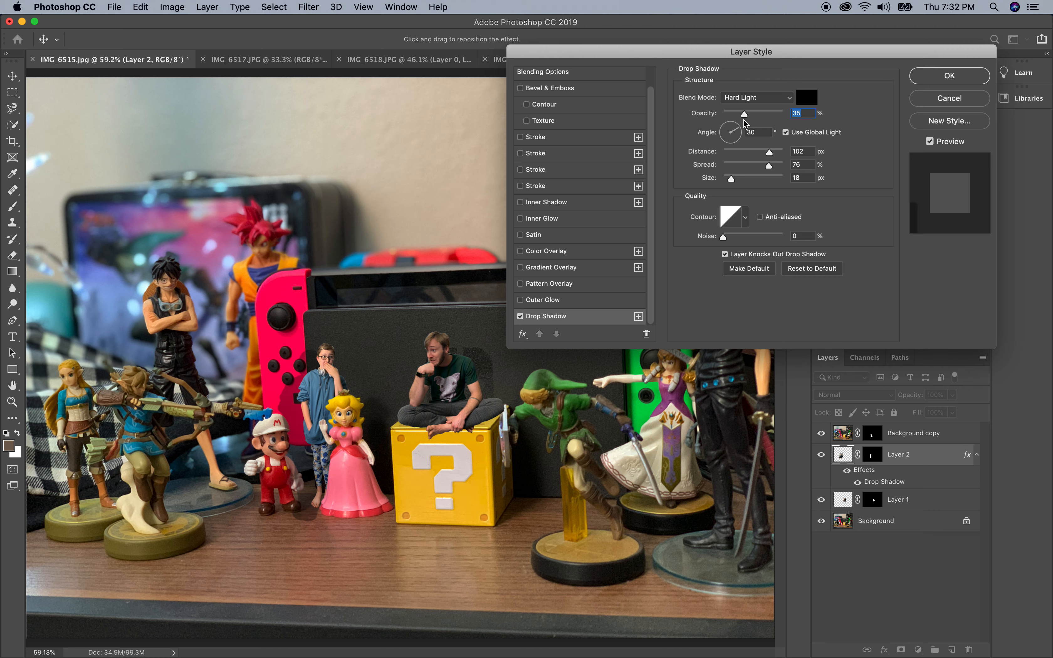
click(726, 132)
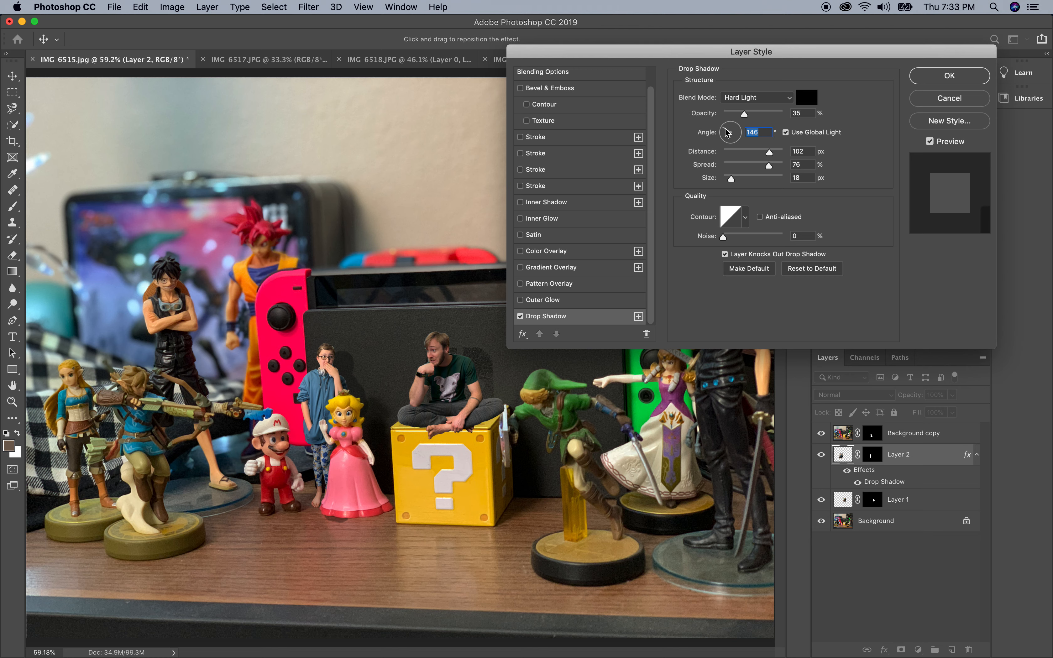
drag(725, 132, 721, 127)
drag(724, 128, 725, 130)
drag(723, 134, 724, 133)
Step: Set the shadow's distance to 102 px, spread to 35% and blend mode to Soft Light, and apply the layer style
drag(766, 152, 754, 155)
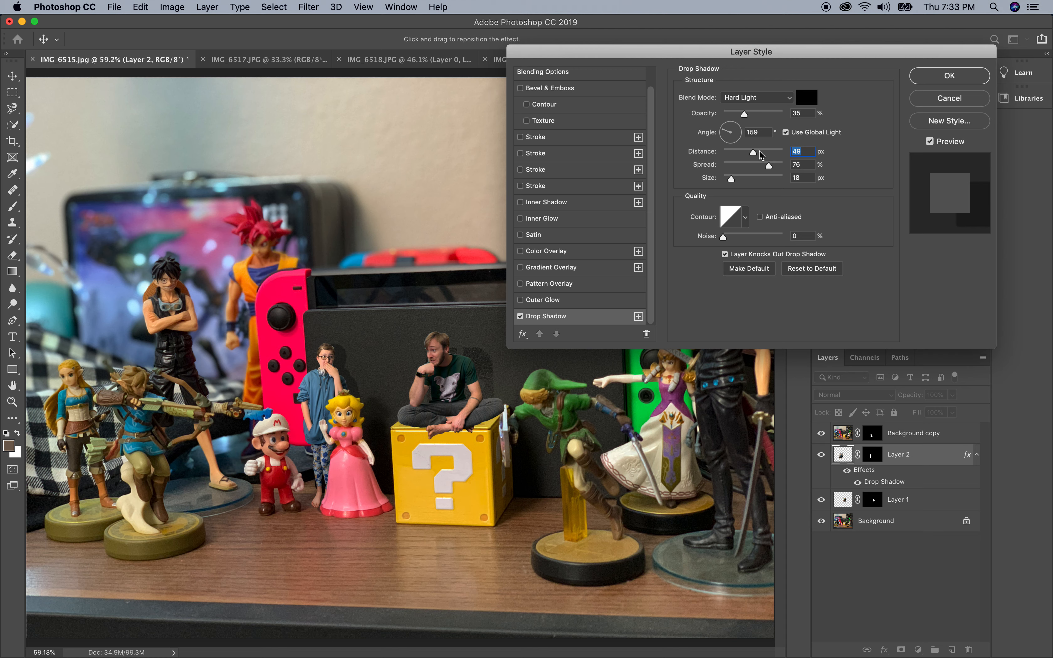
click(761, 152)
drag(763, 152, 765, 152)
click(770, 152)
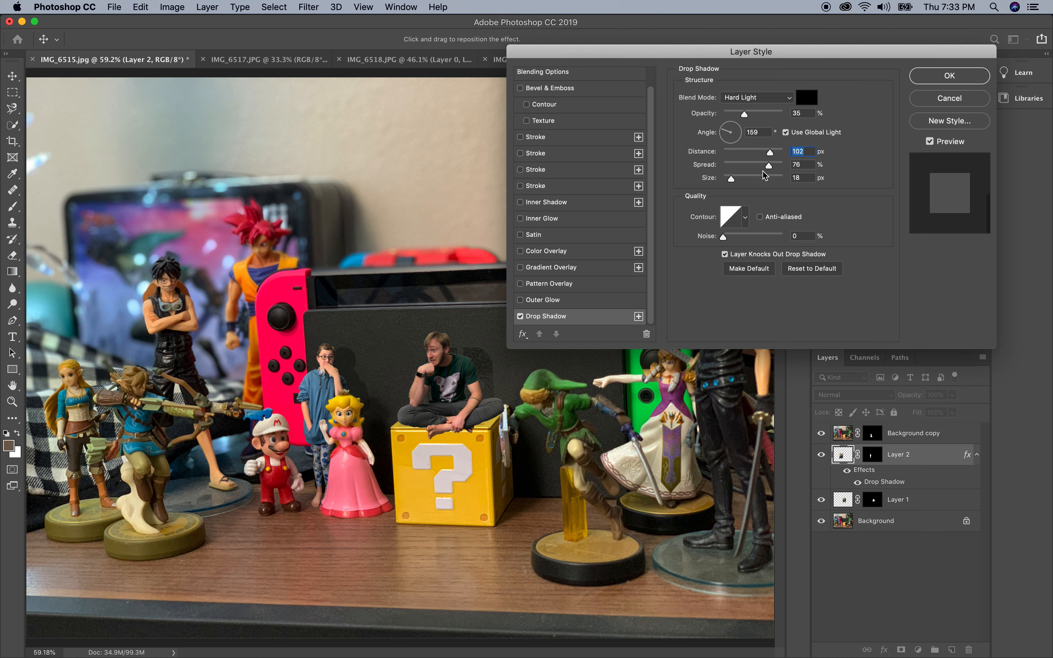
drag(770, 165, 744, 170)
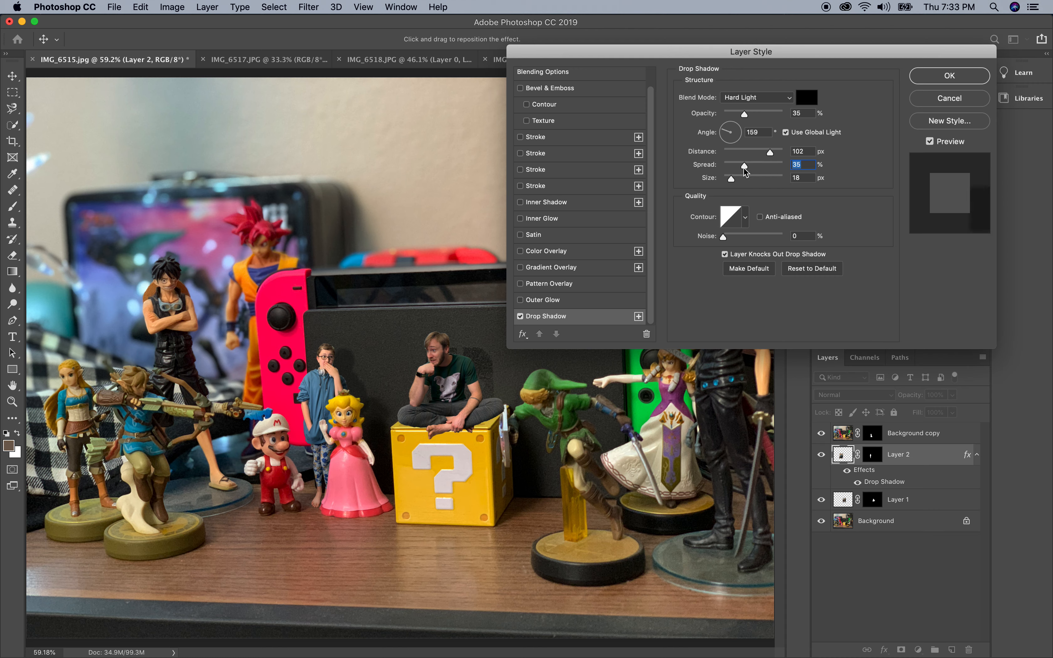
click(787, 98)
click(786, 88)
click(949, 75)
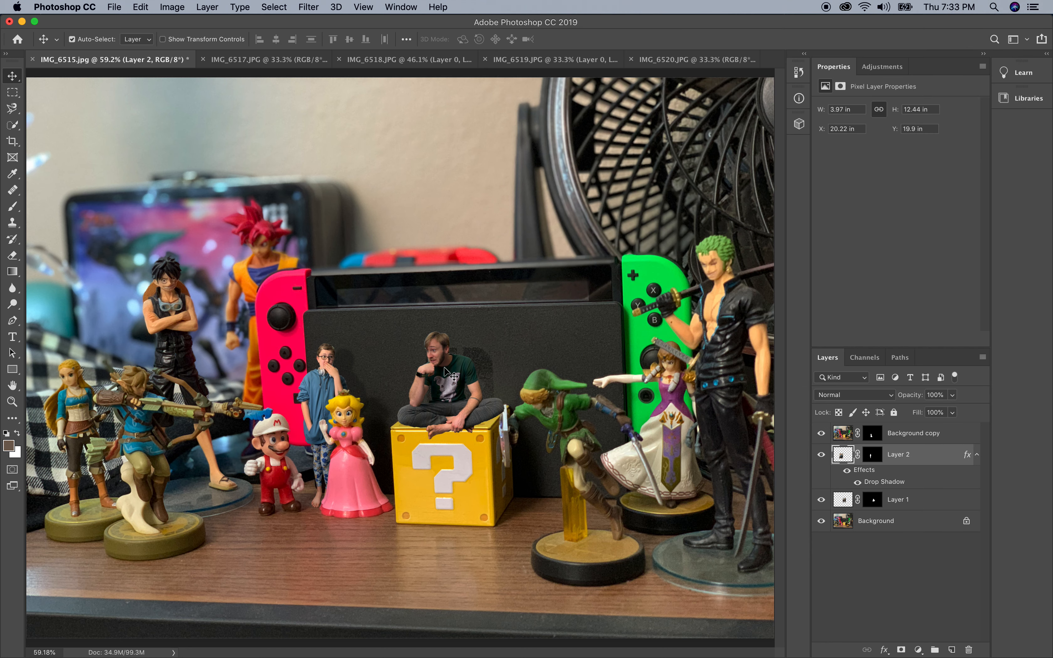
Step: Add a Soft Light drop shadow at 35% opacity to the seated man's layer and shift him slightly up on the question block
click(939, 502)
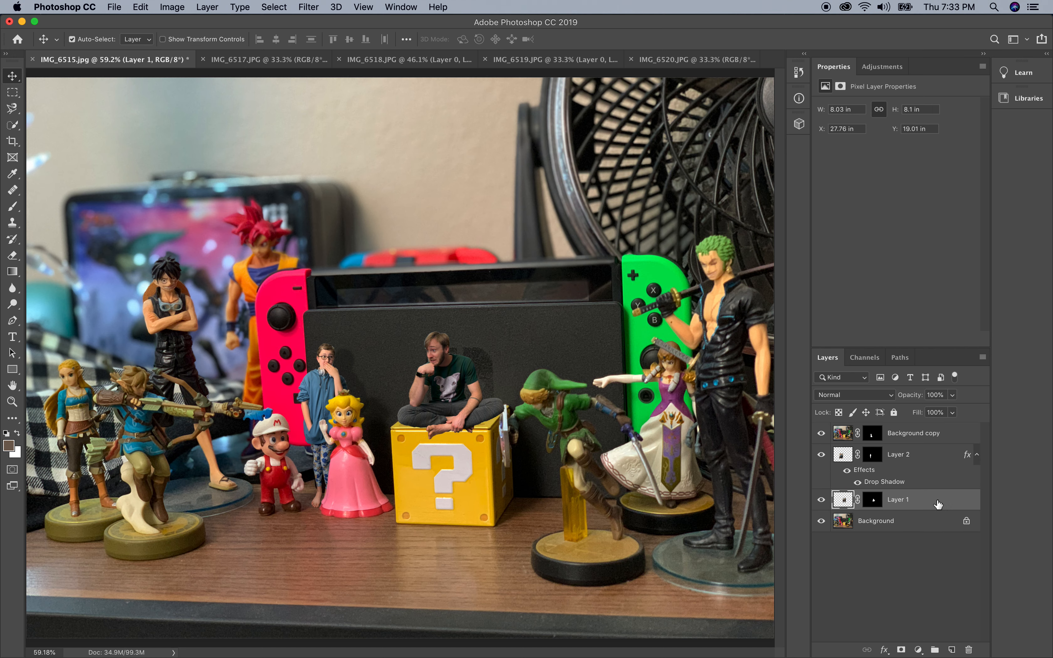
double_click(939, 503)
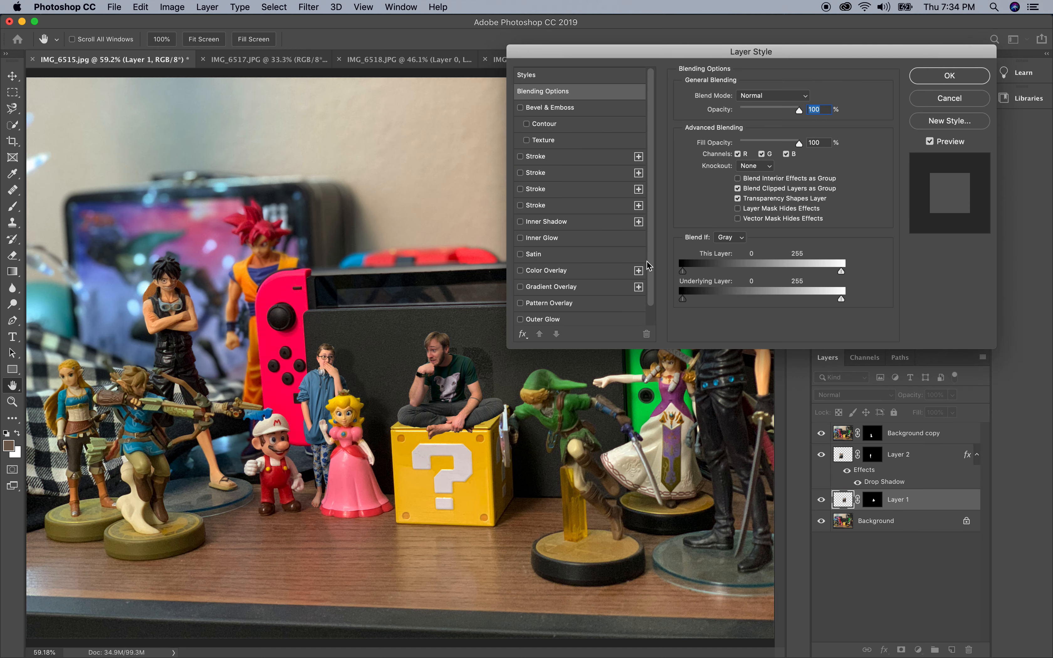
scroll(606, 277, down, 2)
click(602, 320)
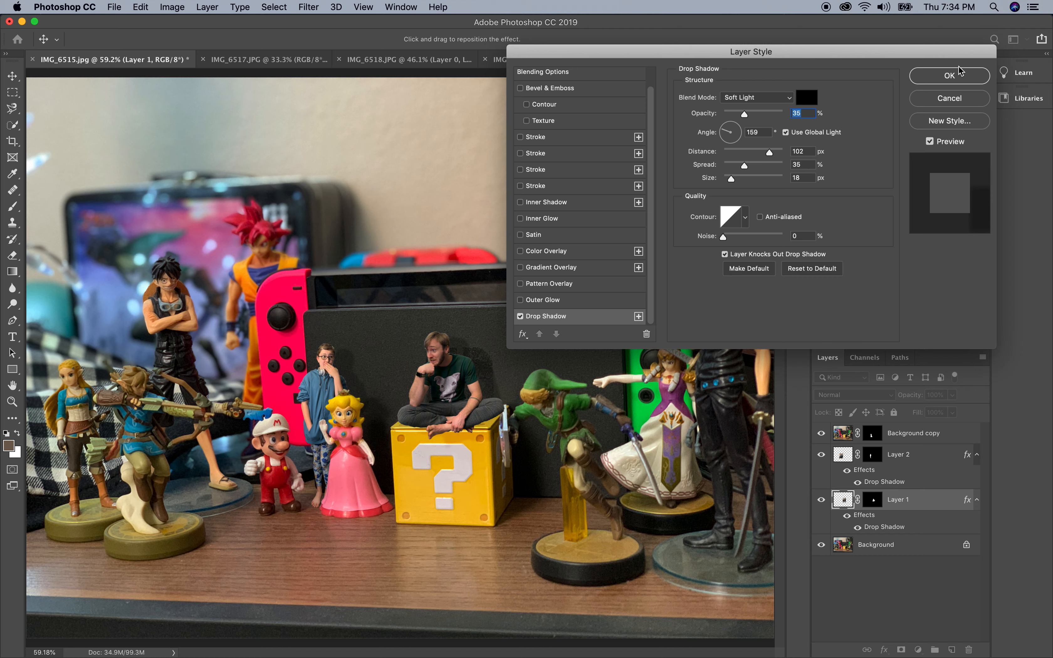
click(950, 76)
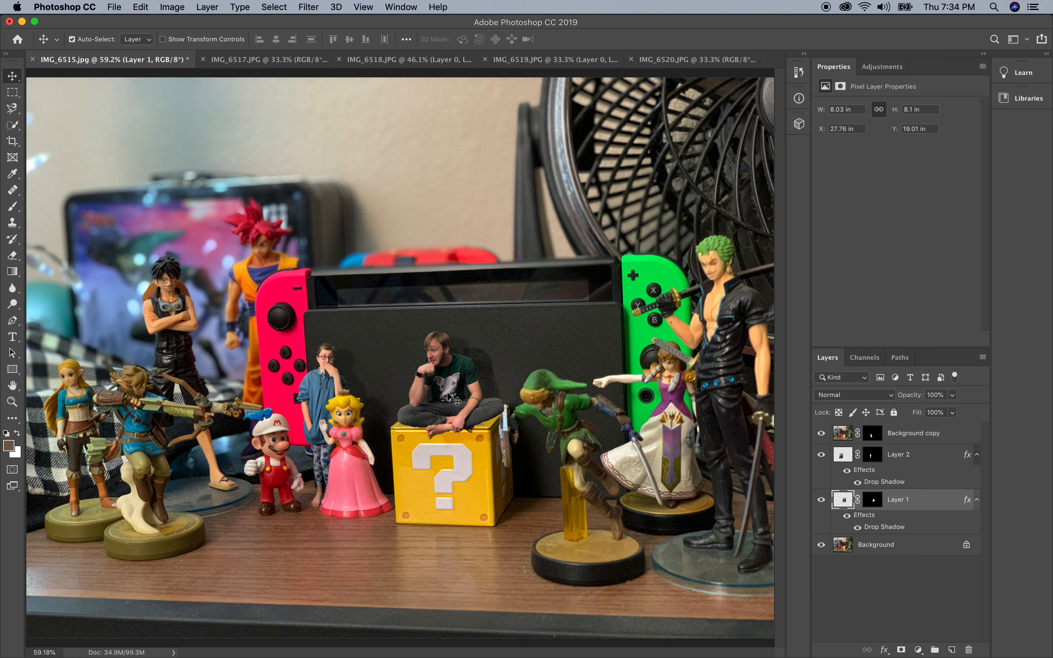
mouse_move(450, 401)
mouse_down()
mouse_move(456, 388)
mouse_move(445, 385)
mouse_up()
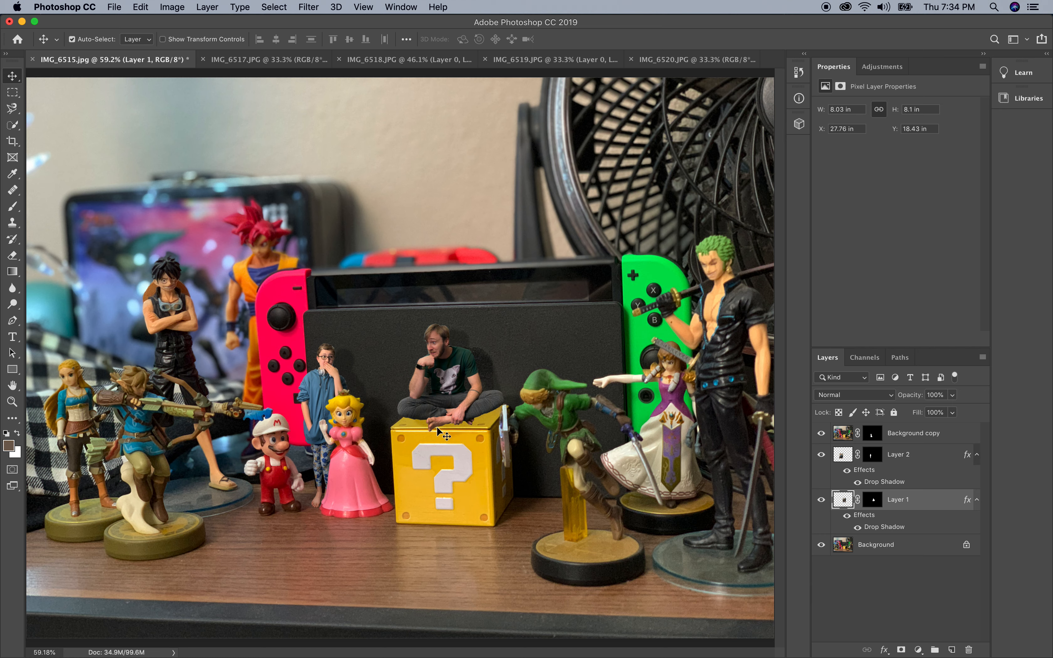
click(867, 593)
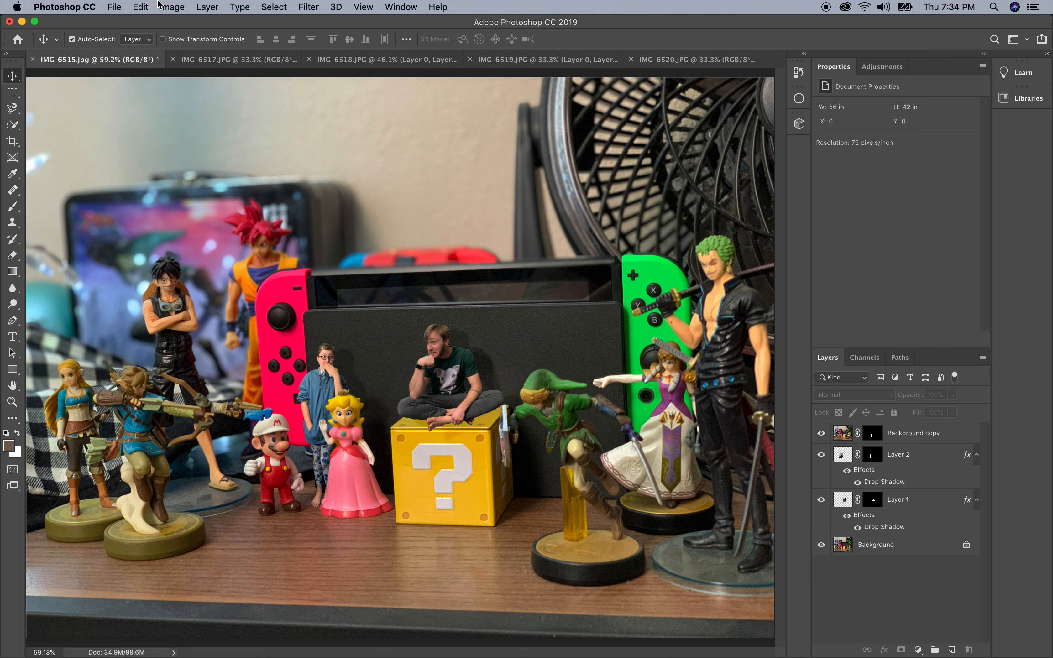
Step: Create a new empty layer and place it directly above the Background layer
click(175, 10)
mouse_move(205, 8)
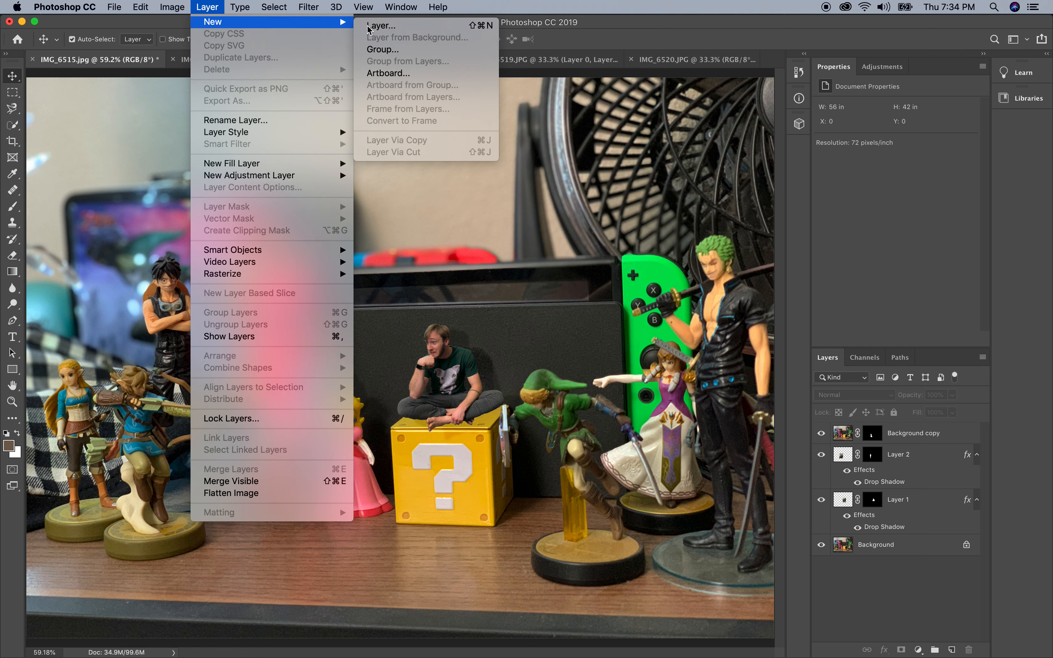
click(367, 25)
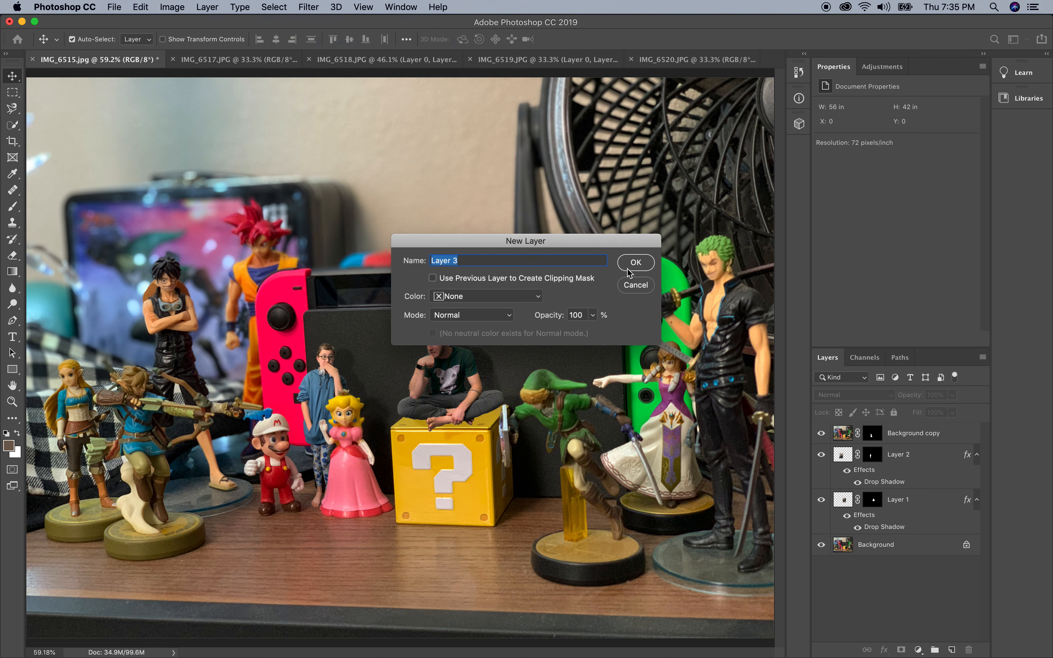
click(636, 263)
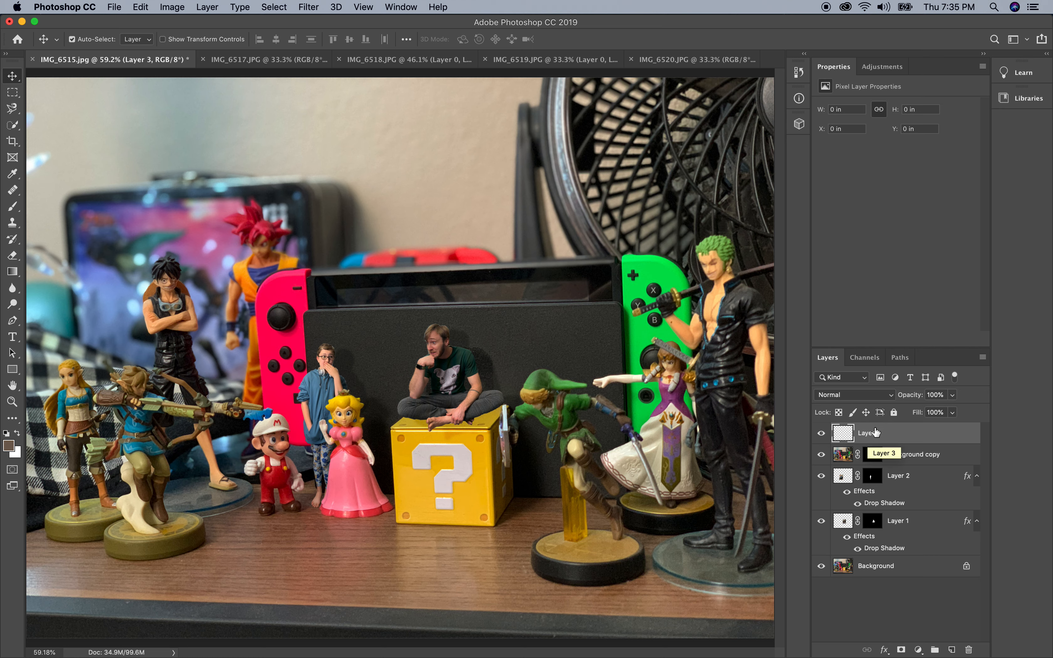
drag(876, 433, 876, 552)
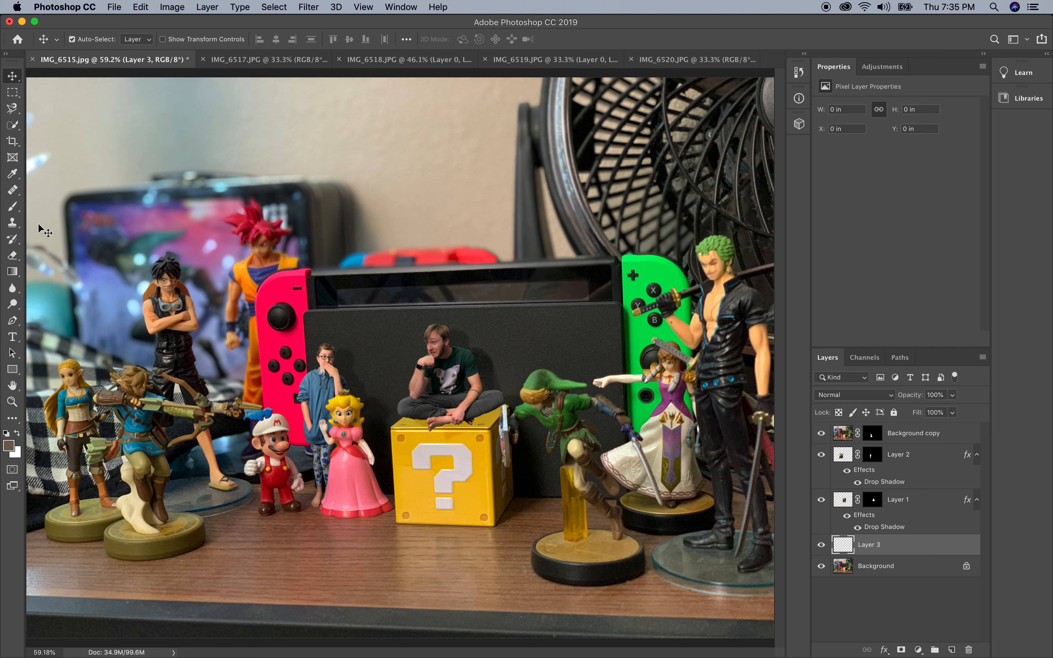
Step: Sample the dark brown shadow tone at the base behind the green-haired figure as the foreground color, keeping Layer 3 active
click(15, 209)
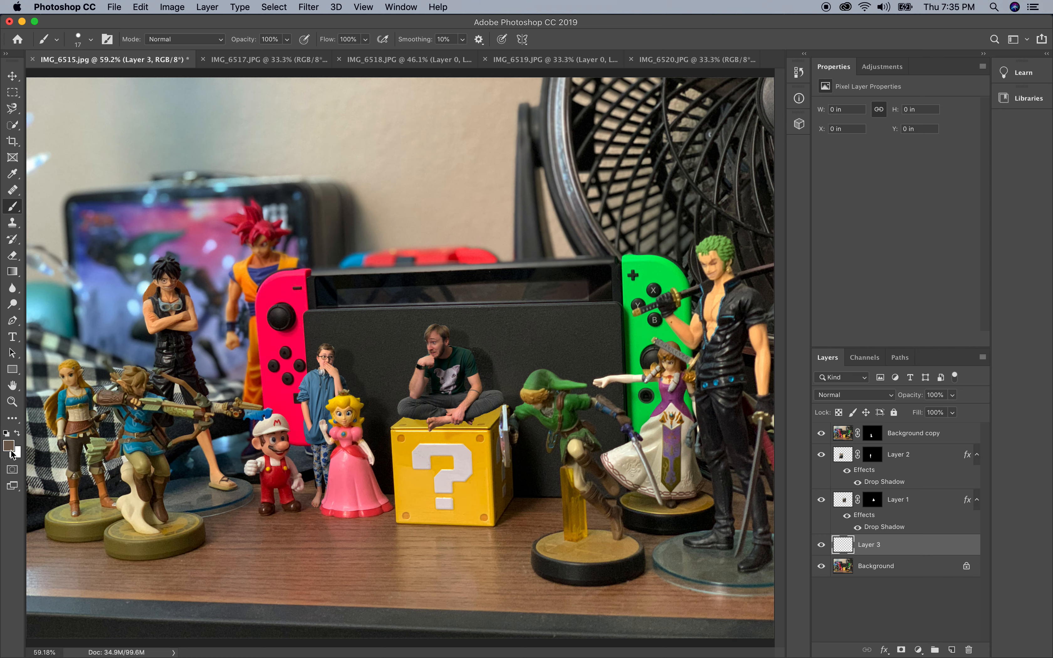
click(15, 176)
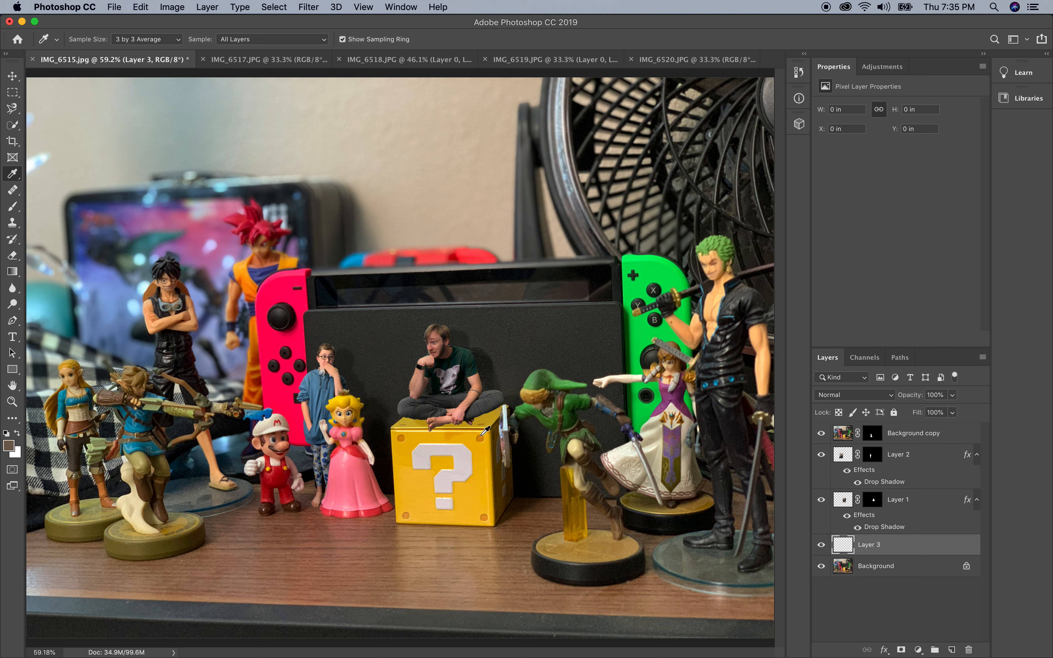
click(701, 495)
click(702, 494)
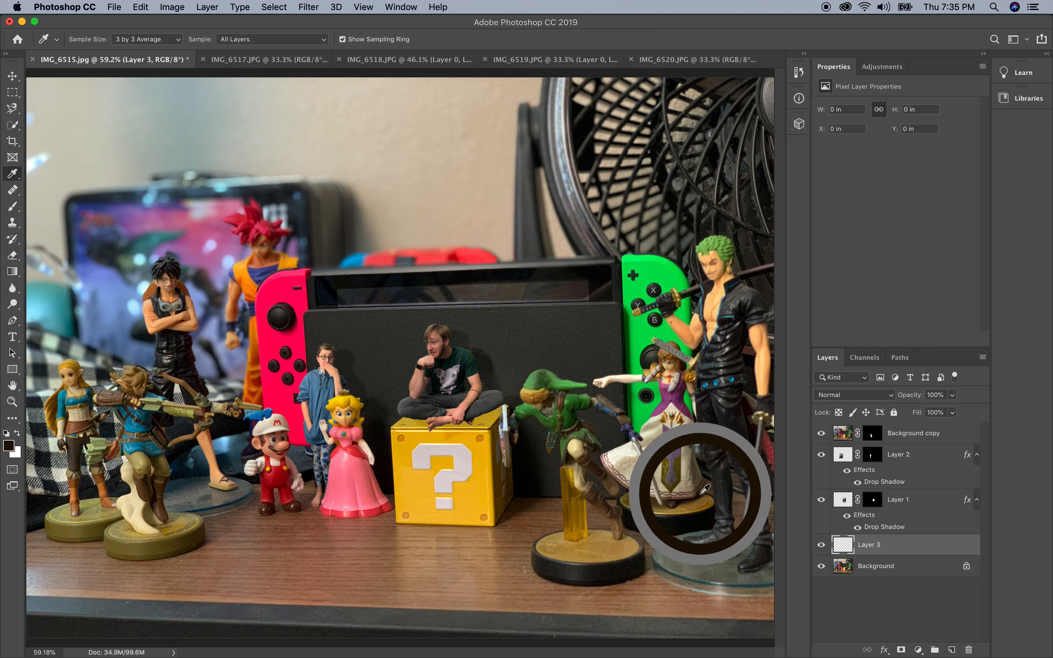
click(702, 493)
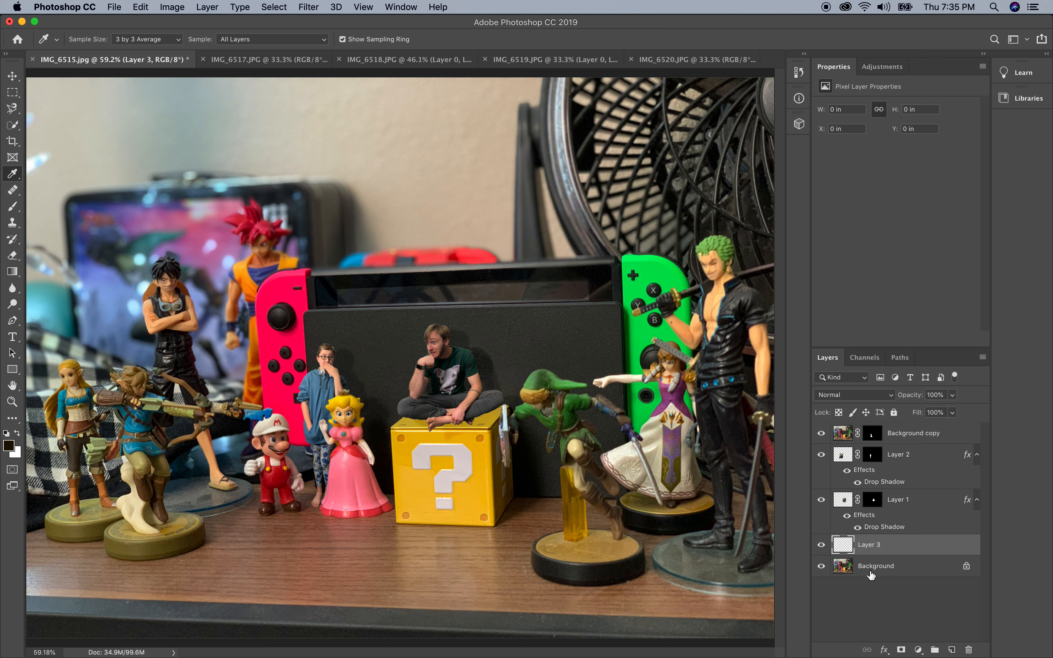
click(850, 568)
click(703, 490)
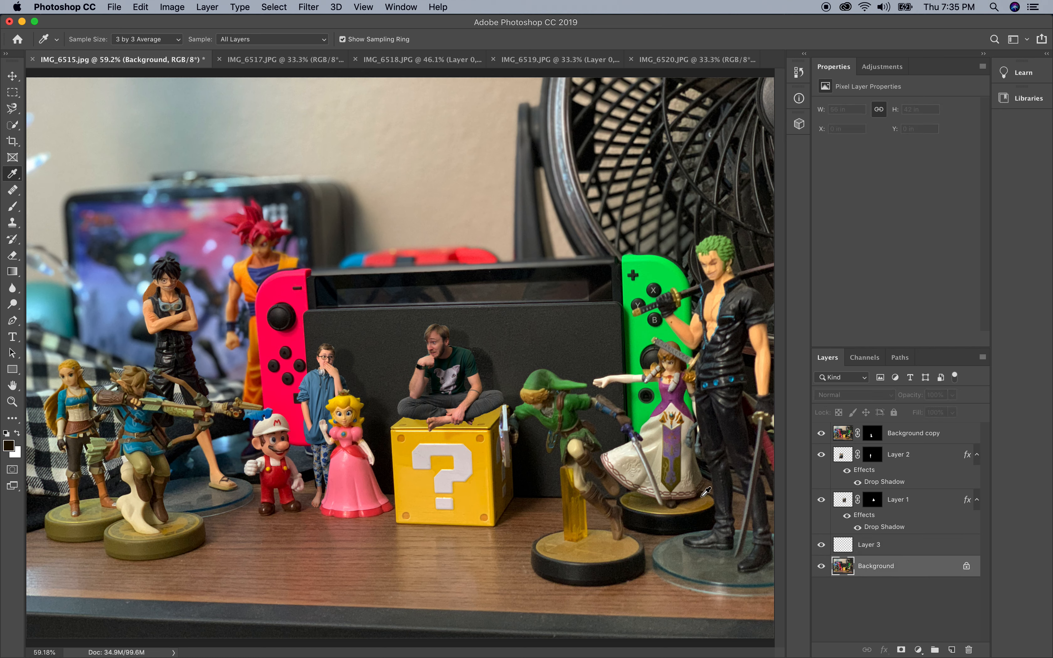
click(702, 496)
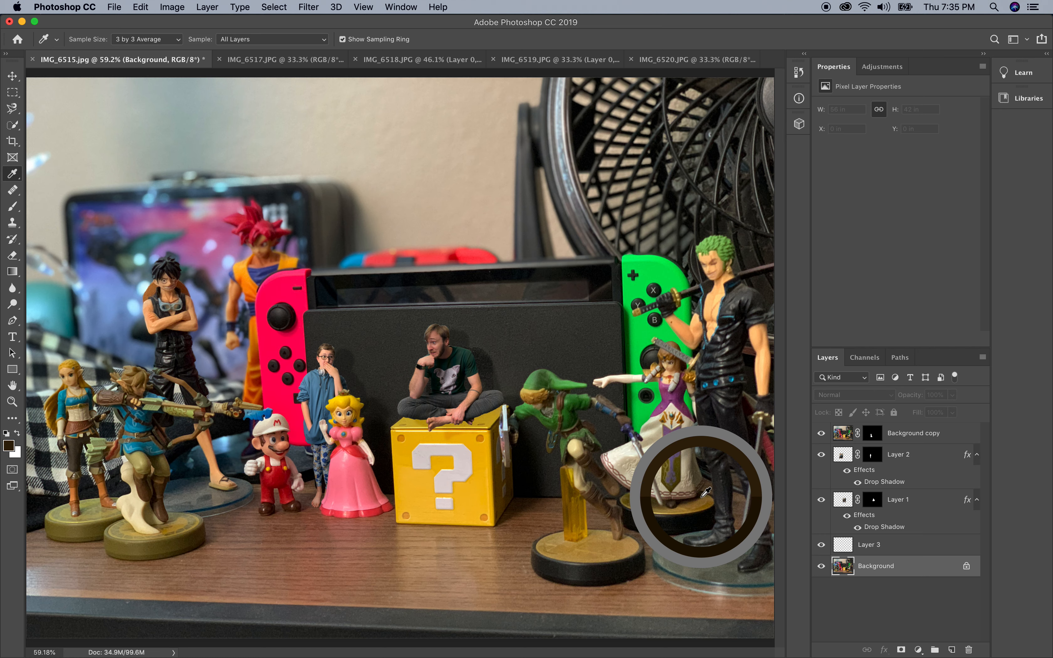
click(886, 547)
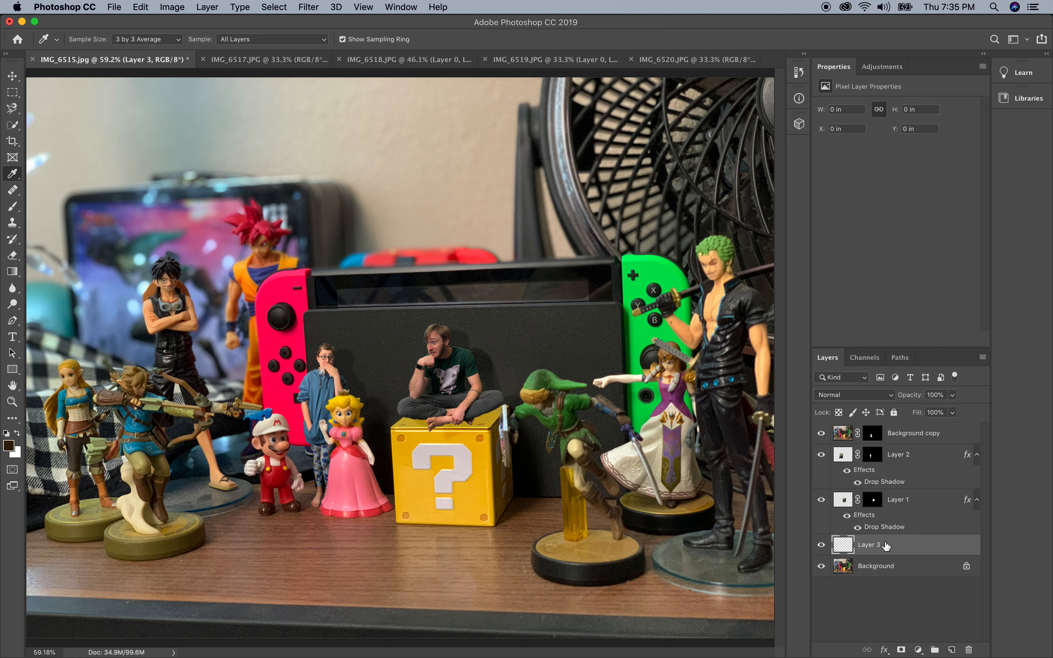
Step: Set the Brush tool to 35 px size, 1% hardness and 42% opacity
click(13, 207)
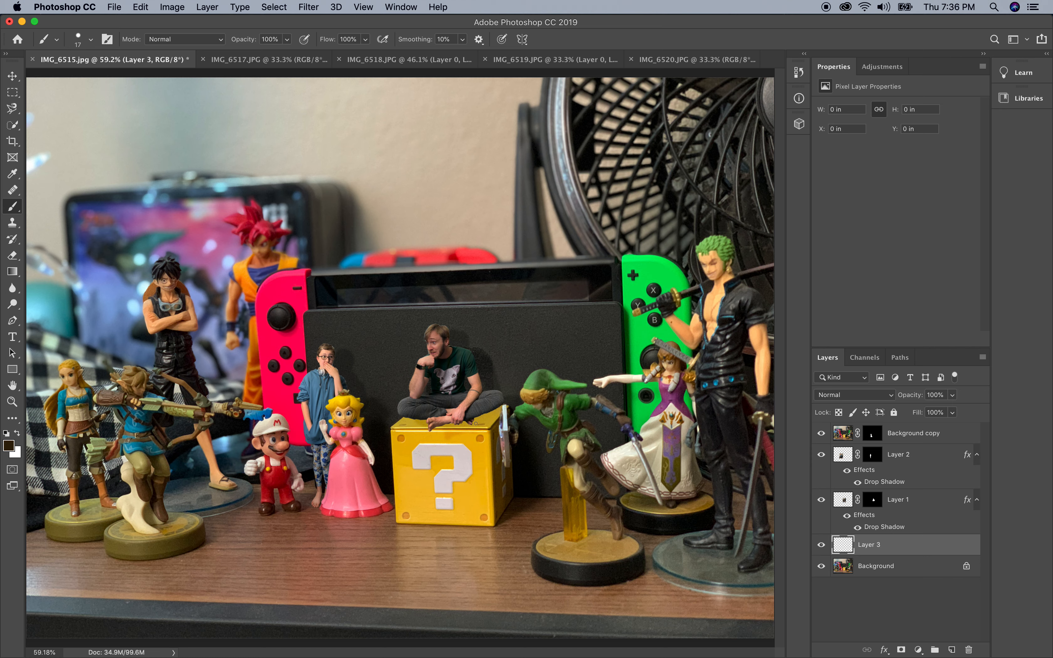
click(92, 41)
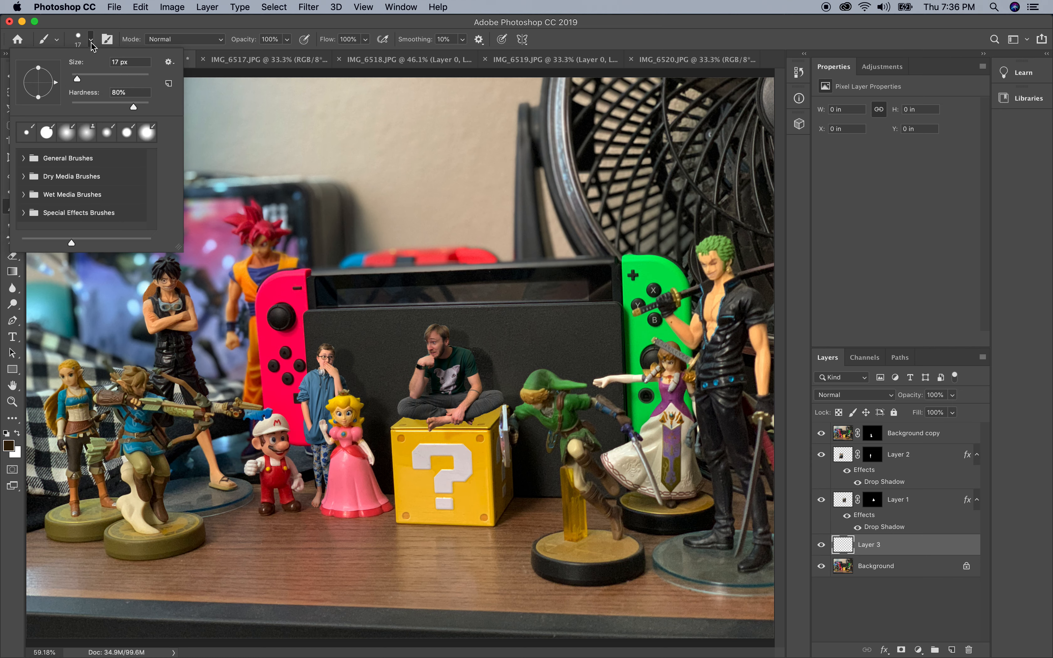
drag(80, 77, 84, 77)
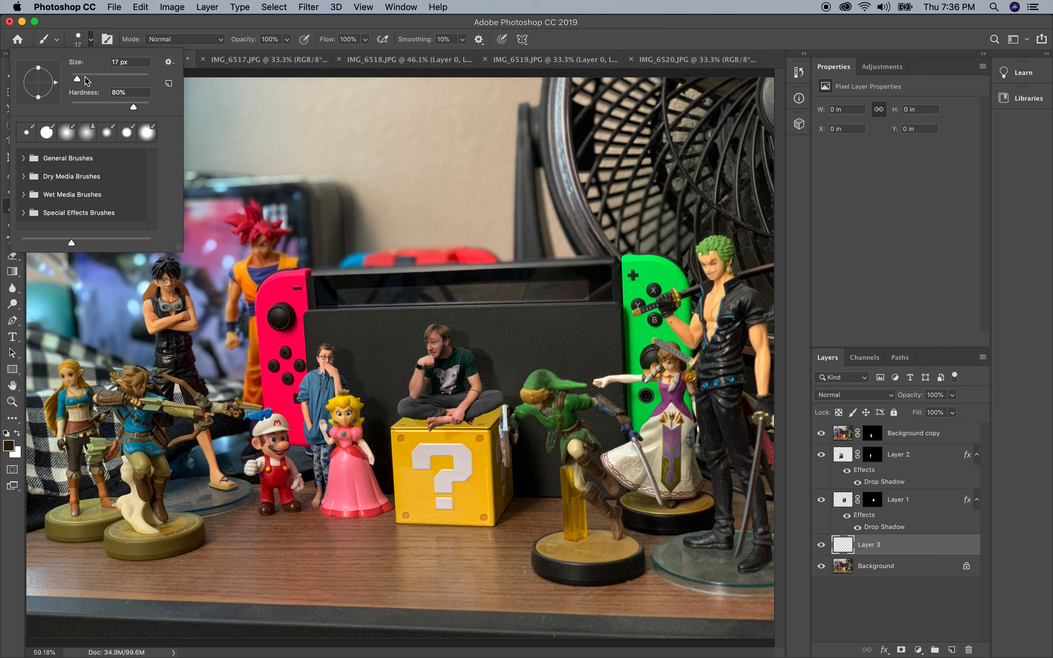
click(77, 102)
click(71, 107)
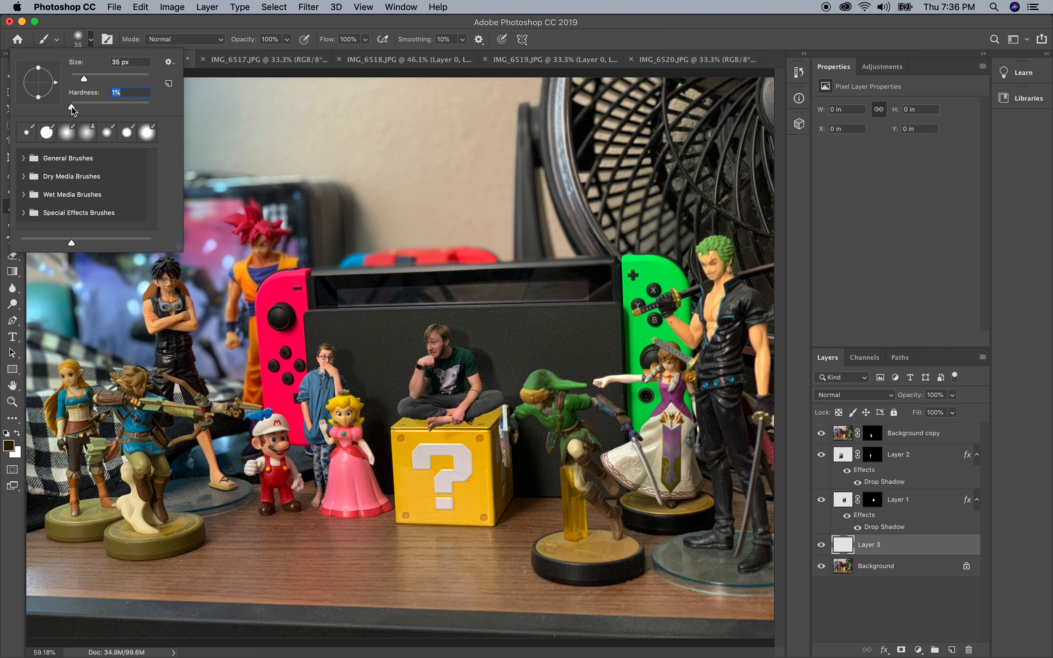
click(287, 39)
click(254, 54)
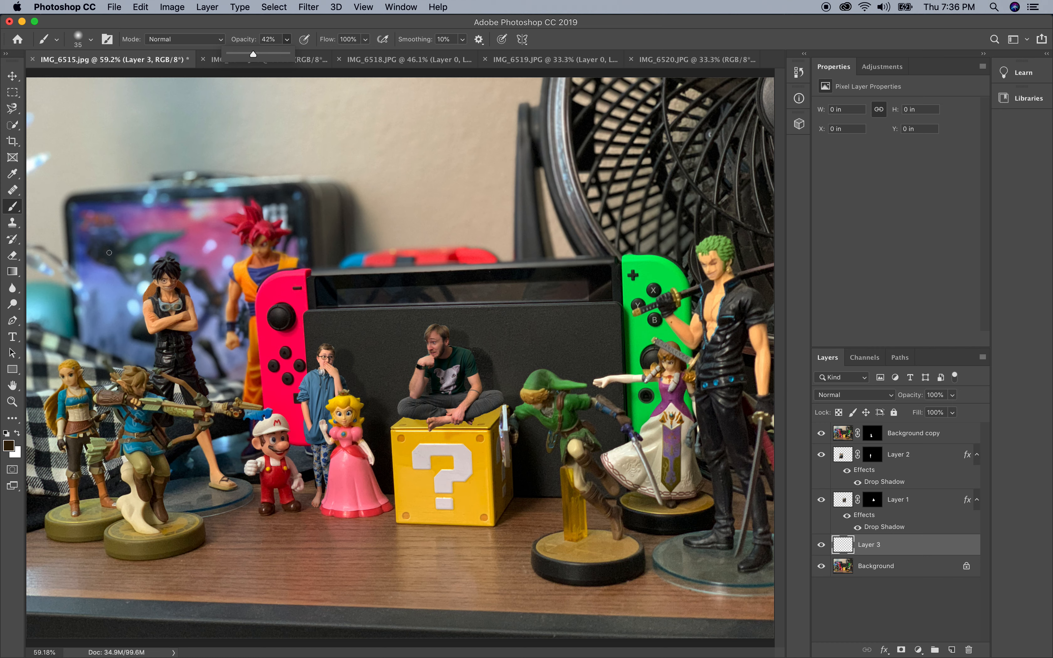
Step: Paint soft contact shadows on Layer 3 beneath the seated man's feet, hands and legs on top of the question block
click(13, 402)
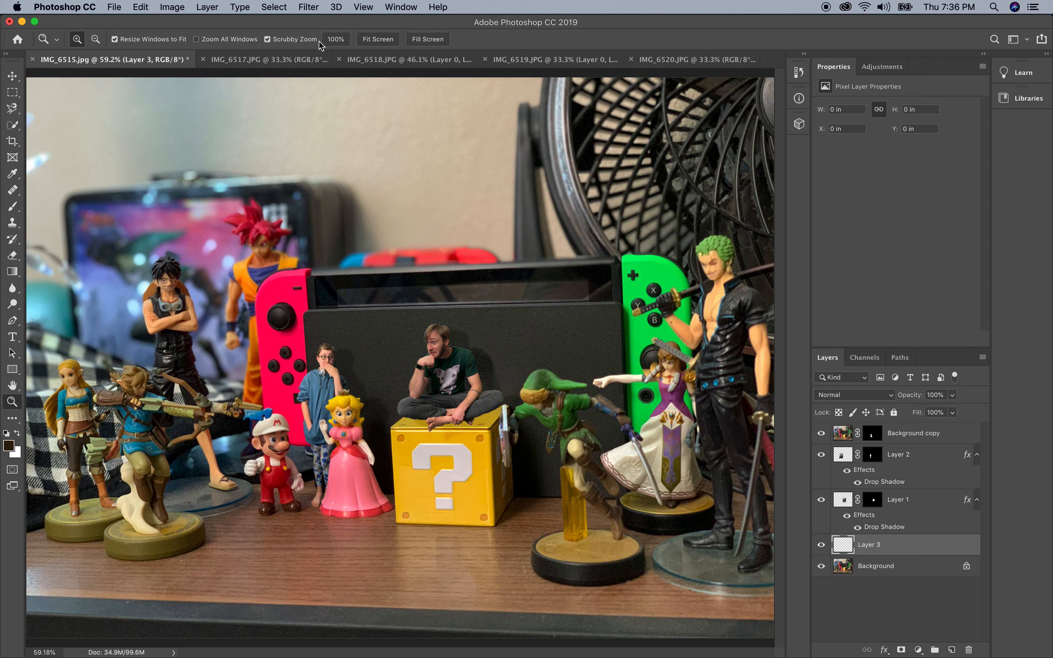
click(439, 422)
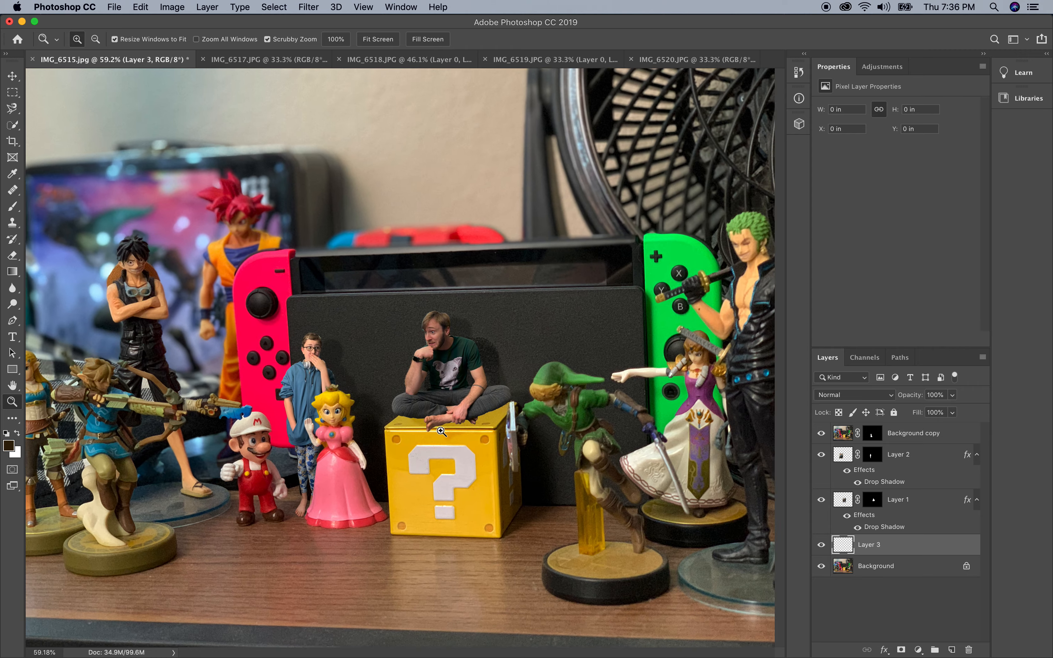
click(452, 423)
click(453, 423)
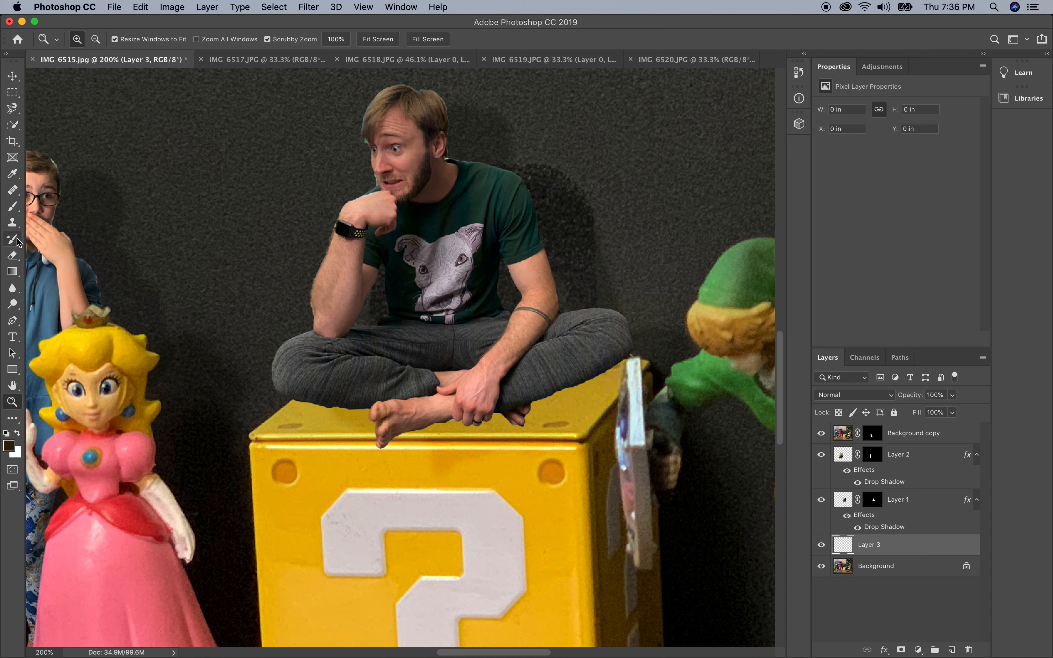
key(b)
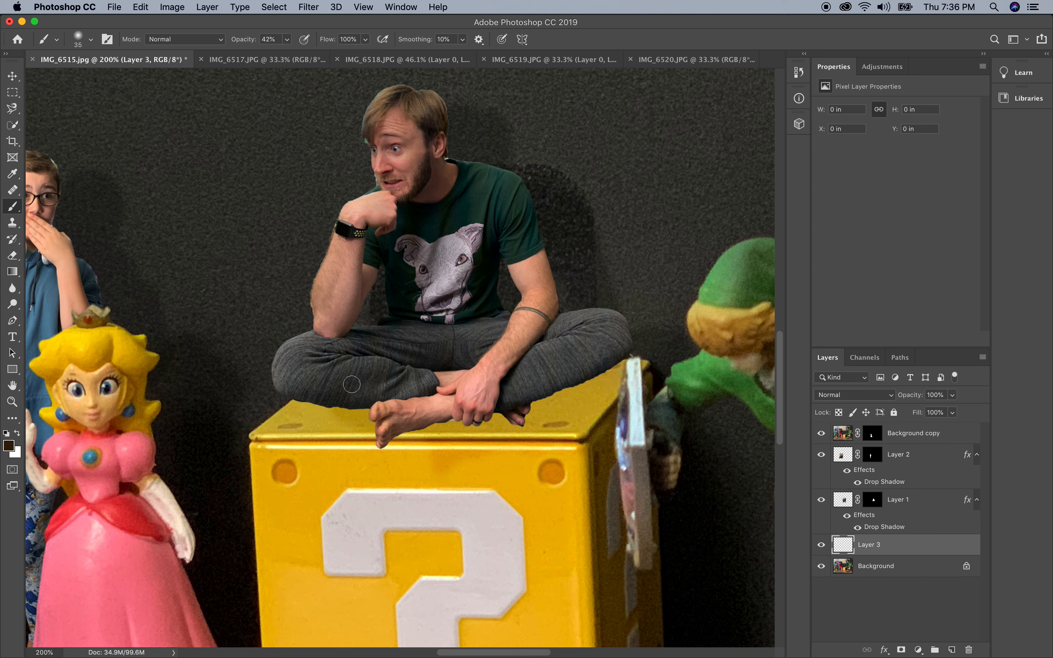
mouse_move(400, 430)
mouse_down()
mouse_move(398, 442)
mouse_move(475, 419)
mouse_move(514, 424)
mouse_move(423, 435)
mouse_move(535, 407)
mouse_move(612, 362)
mouse_move(520, 403)
mouse_move(536, 408)
mouse_move(508, 431)
mouse_up()
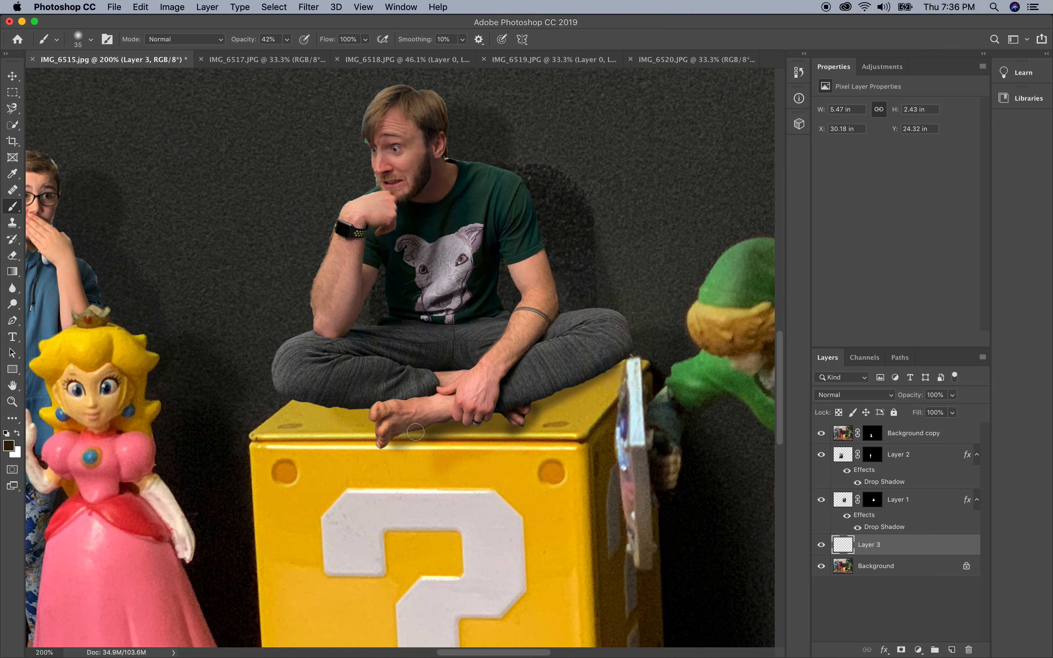
mouse_move(406, 449)
mouse_down()
mouse_move(416, 455)
mouse_move(376, 458)
mouse_move(438, 436)
mouse_up()
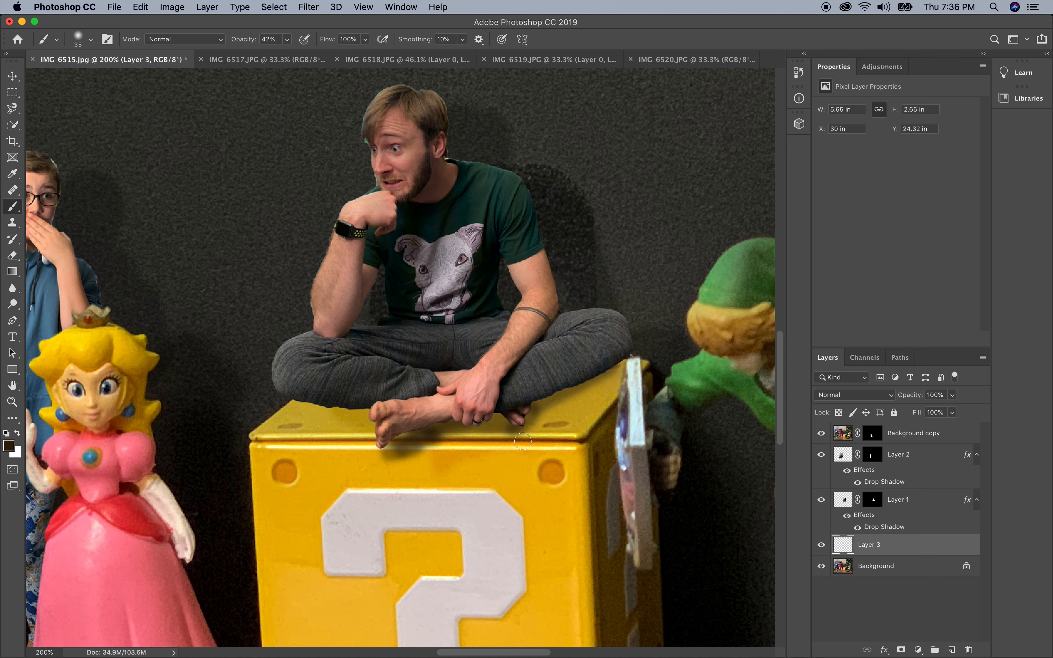
mouse_move(539, 400)
mouse_down()
mouse_move(613, 361)
mouse_move(498, 412)
mouse_move(620, 356)
mouse_up()
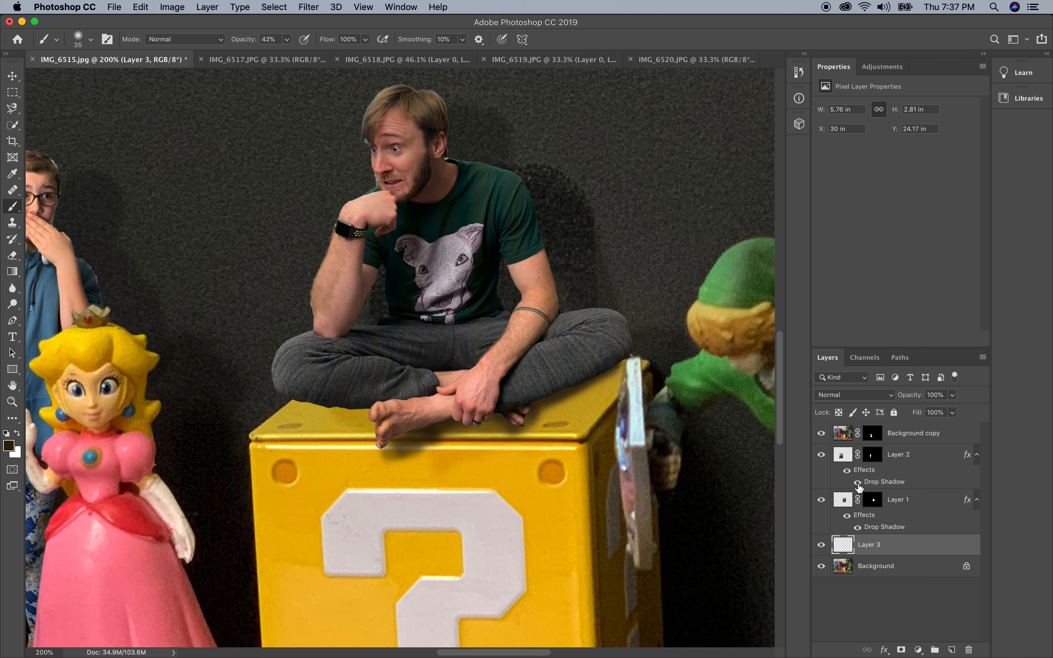
Step: Make the mask of the seated man's layer active and set the foreground color to black (000000)
click(836, 501)
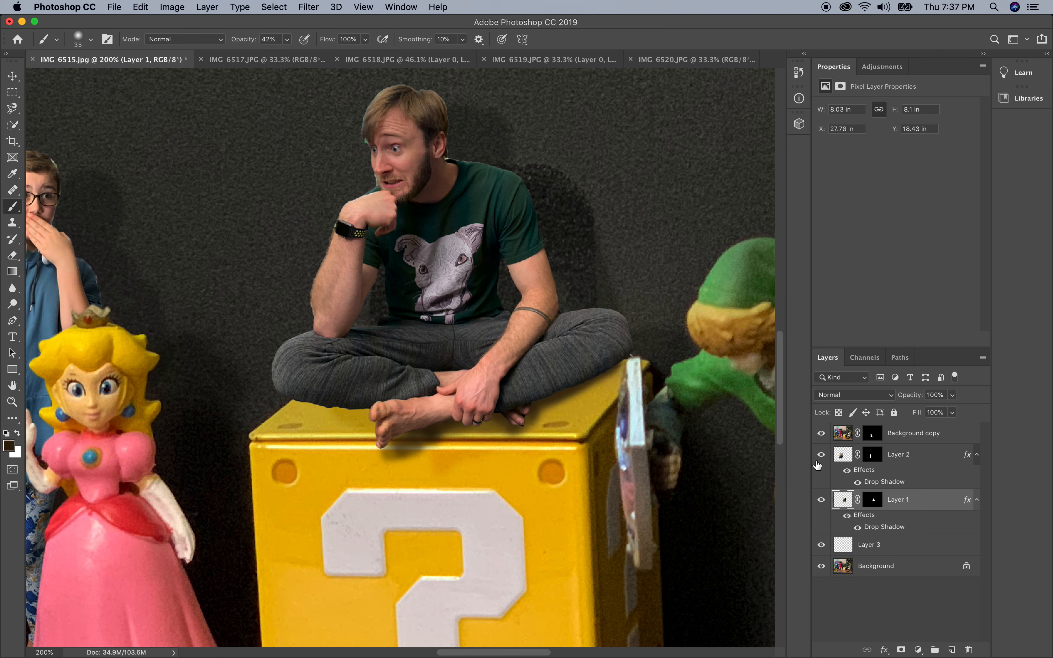
click(873, 500)
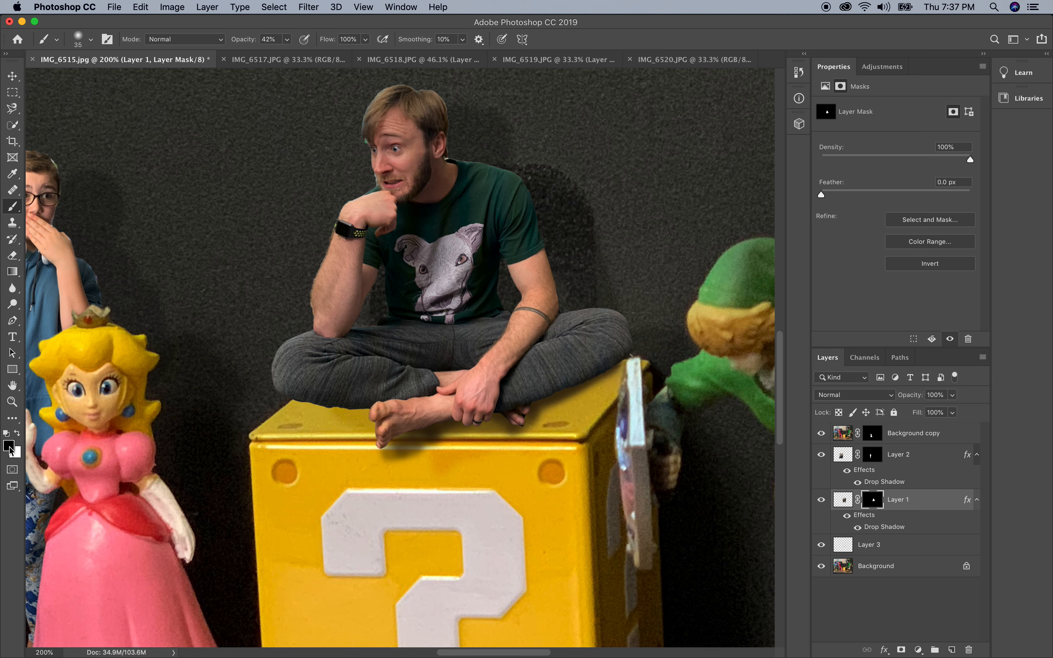
click(18, 434)
click(18, 433)
click(14, 446)
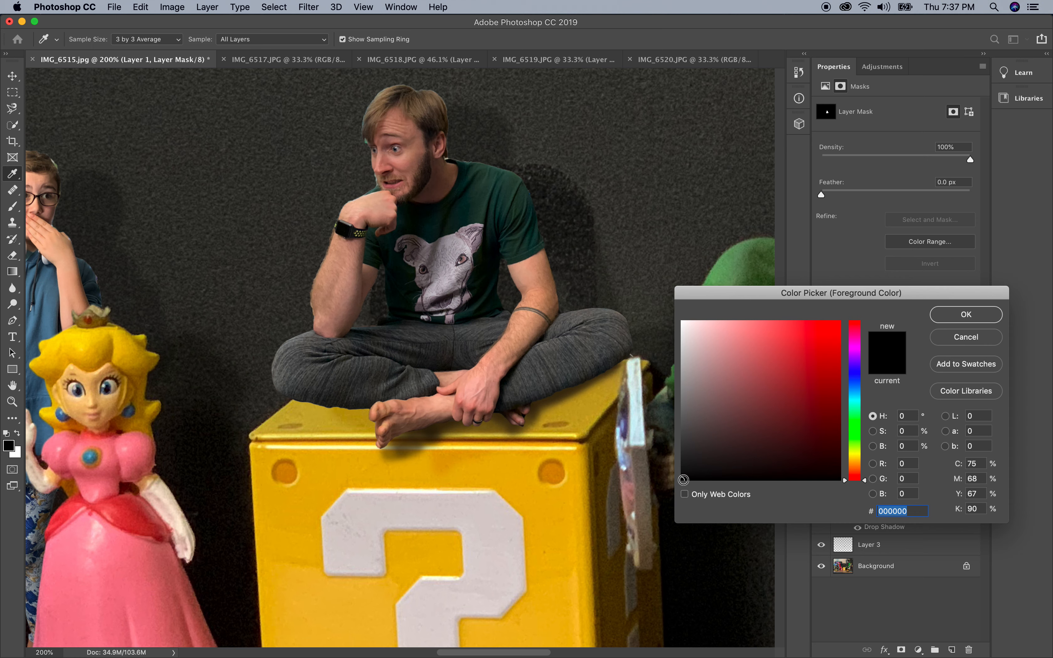
click(984, 321)
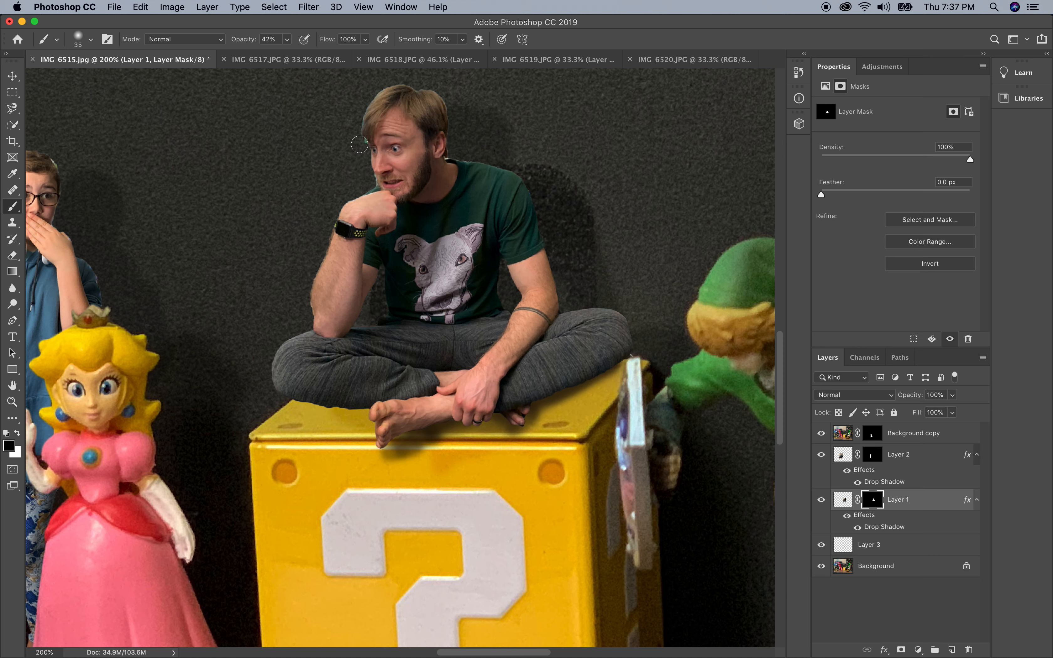
Step: Set the brush to 49% hardness and 100% opacity, and touch up the mask beside the seated man's face
click(91, 40)
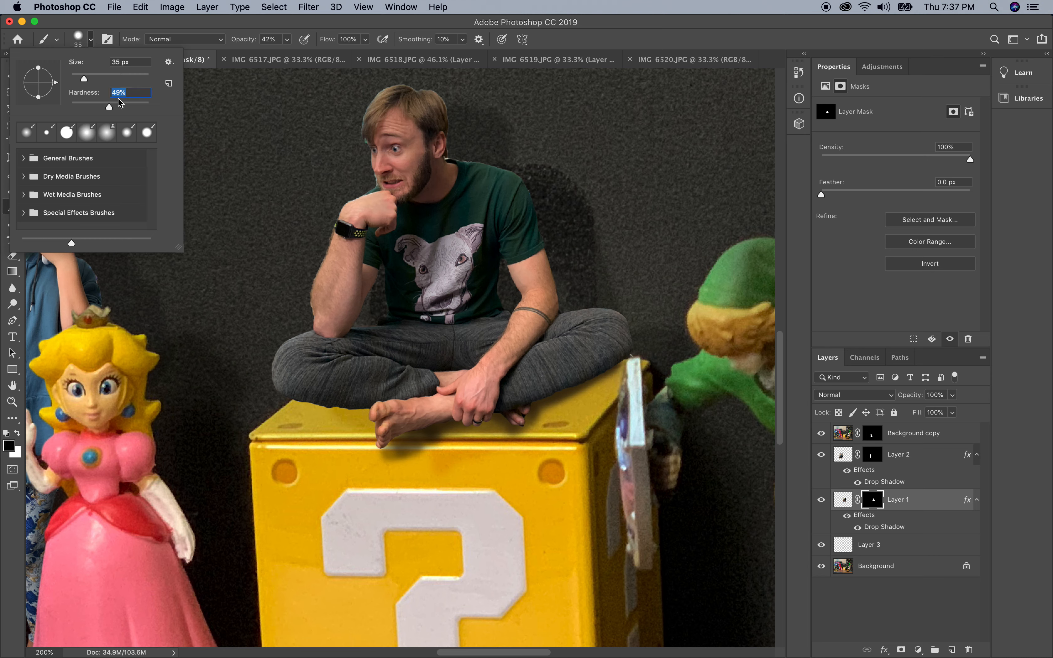
click(287, 40)
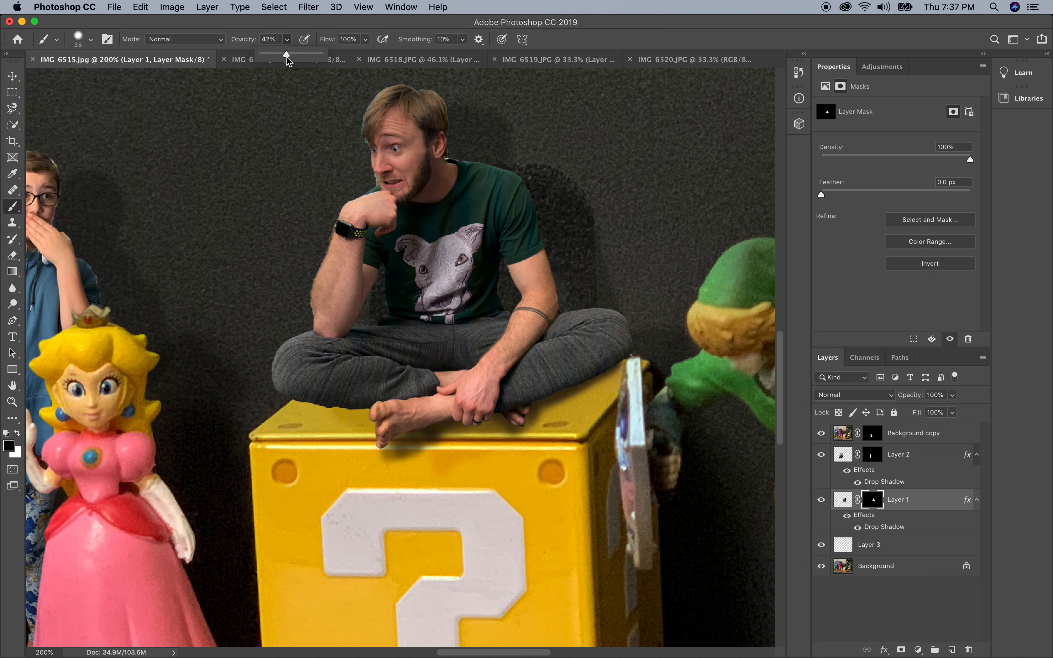
drag(287, 57, 342, 45)
click(357, 147)
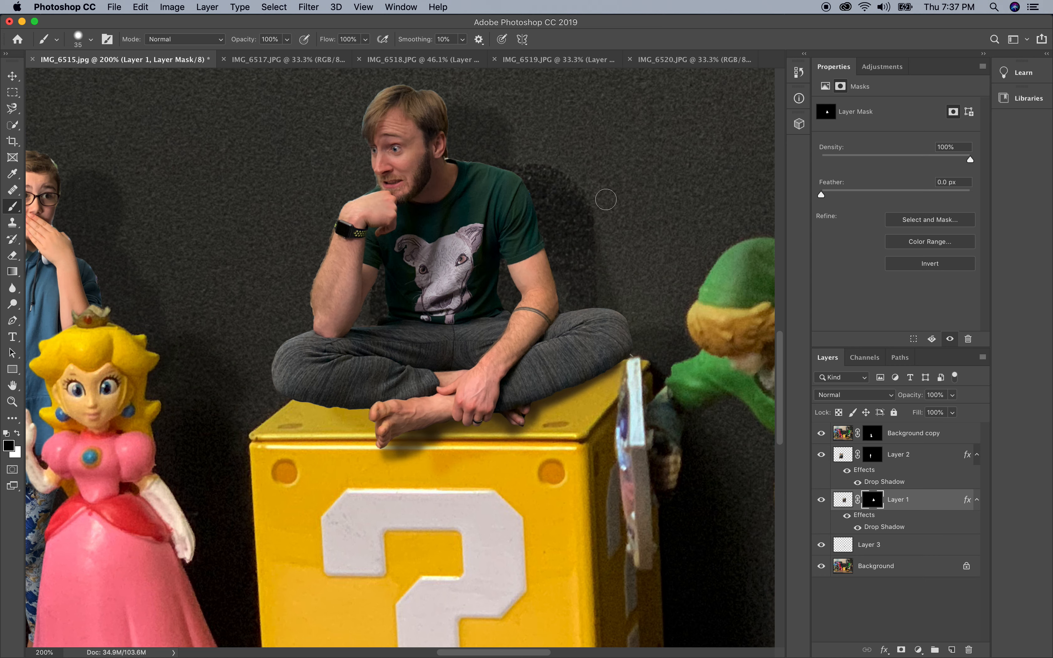
Step: Activate the standing person's layer mask, examine the edges of both cut-outs up close, and check the whole composite
scroll(517, 323, left, 10)
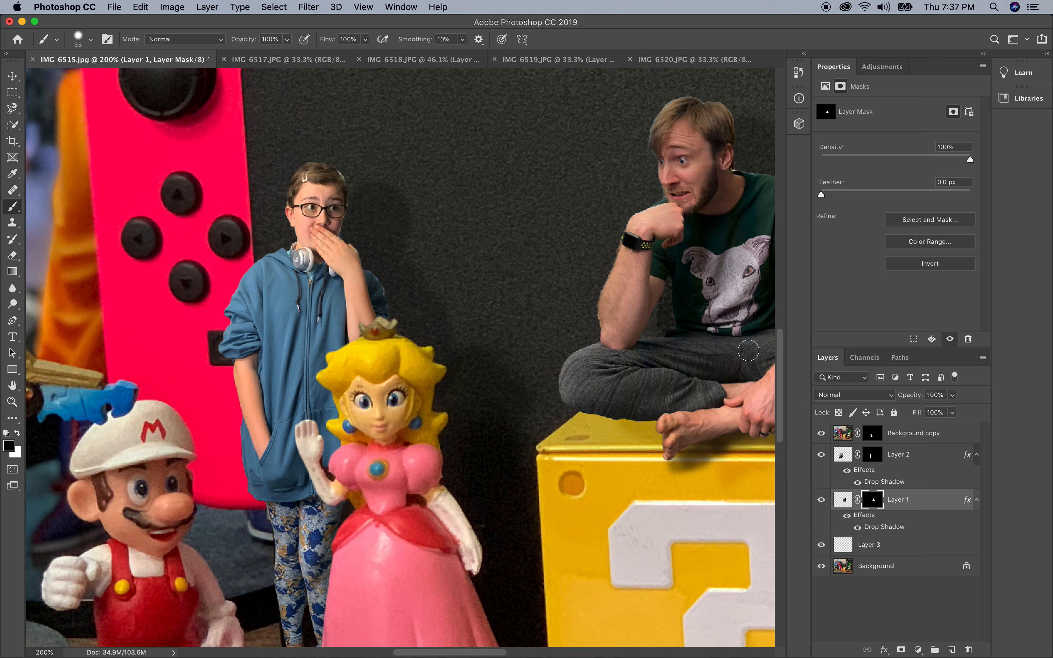
click(870, 457)
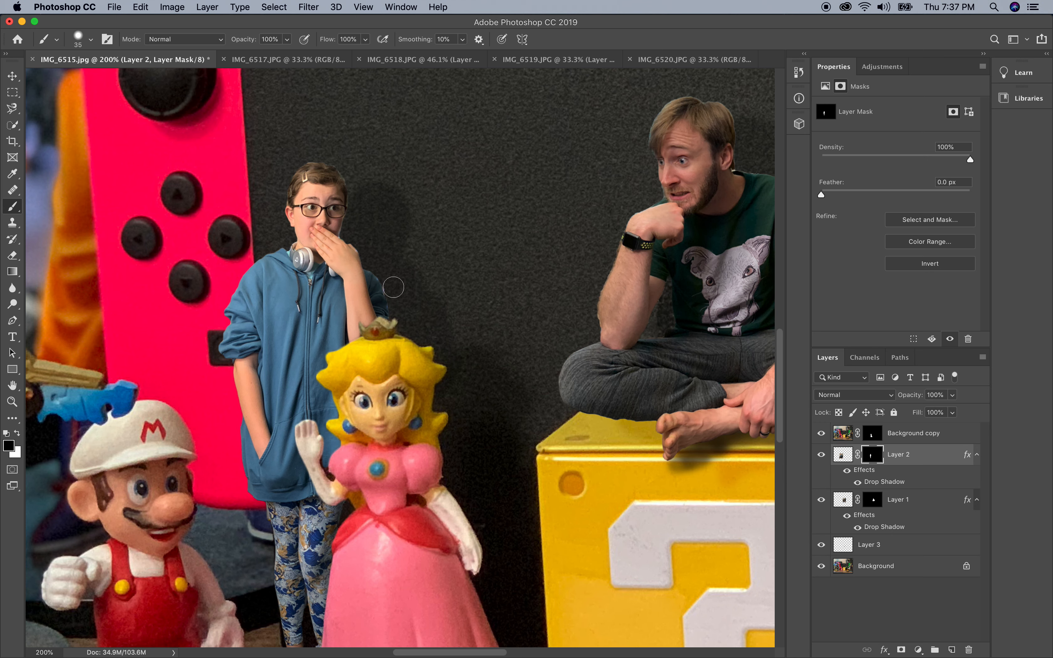
scroll(388, 437, down, 5)
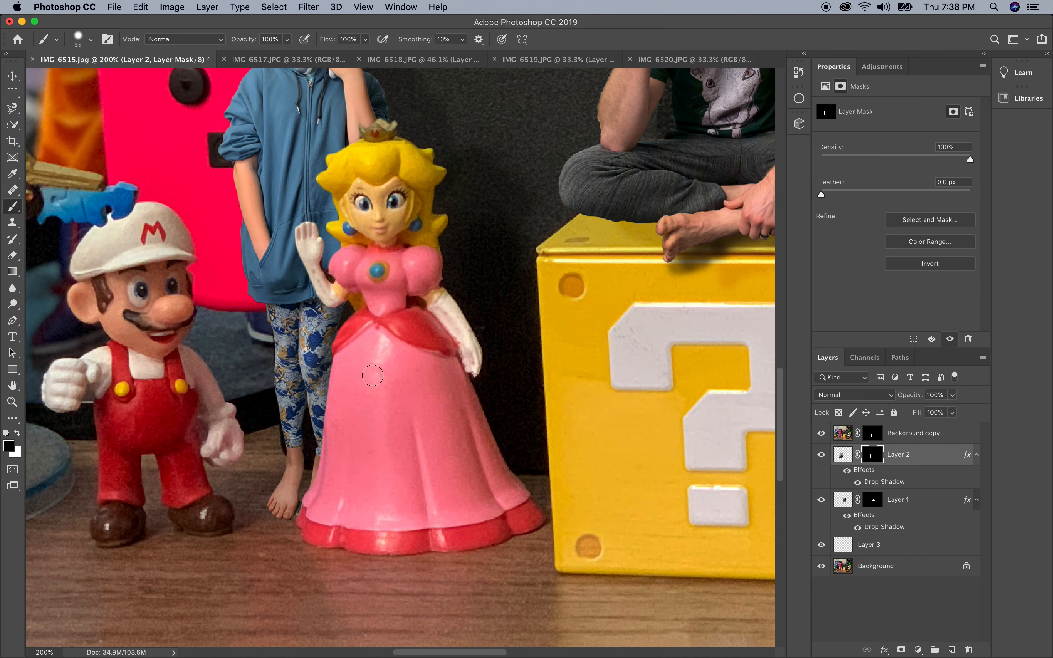
scroll(372, 376, up, 10)
scroll(373, 376, right, 5)
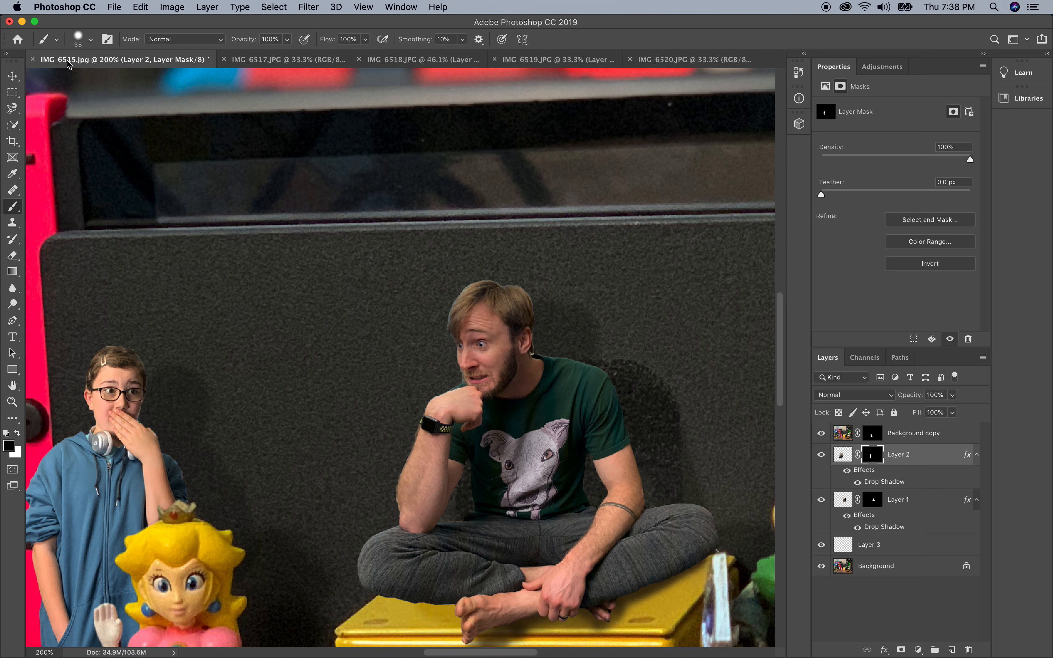
click(12, 402)
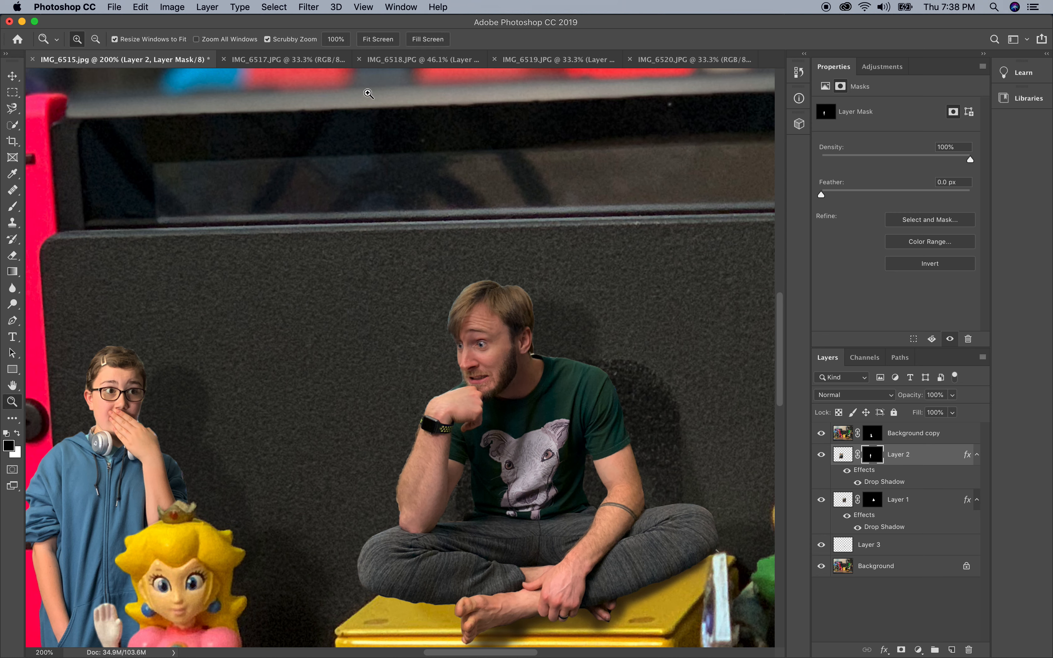
click(380, 40)
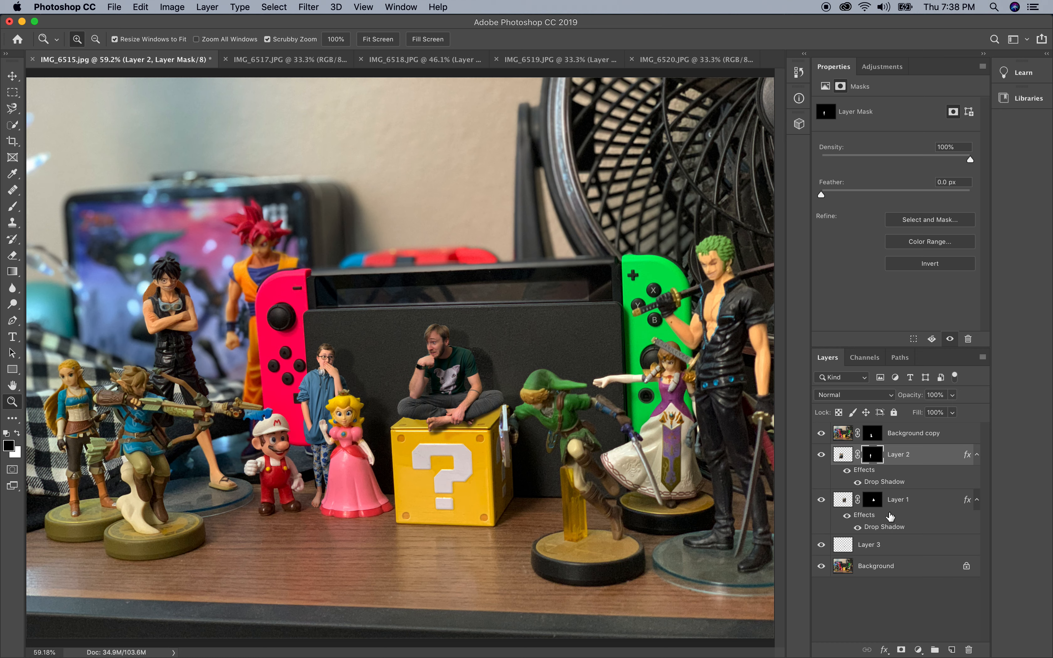
Step: Add a Brightness/Contrast adjustment layer clipped to Layer 1 and set its brightness to 32
click(918, 505)
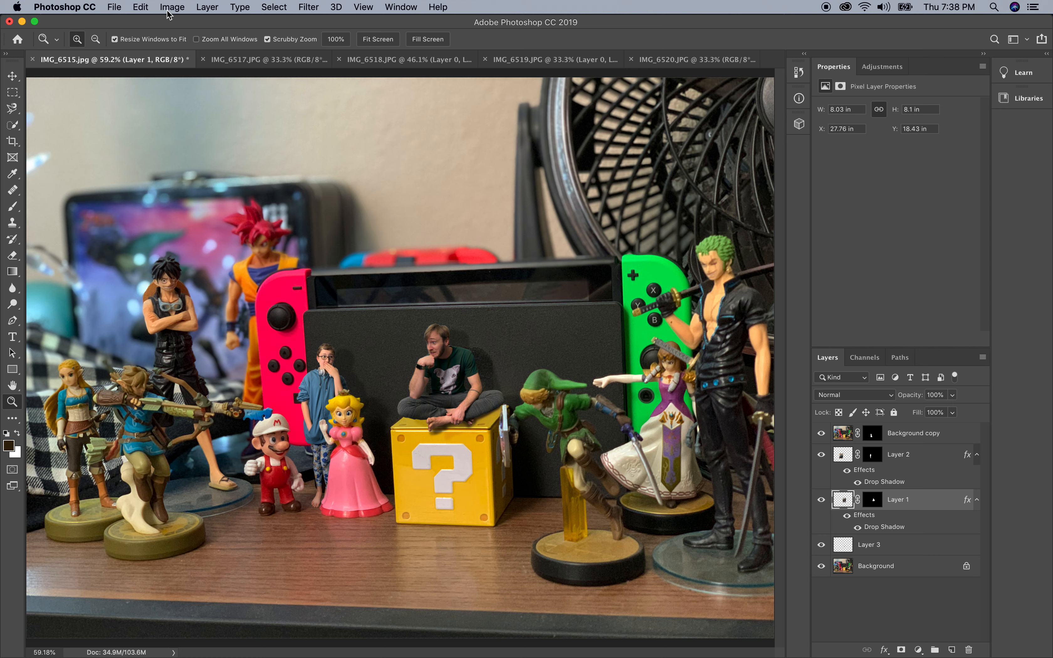
click(177, 9)
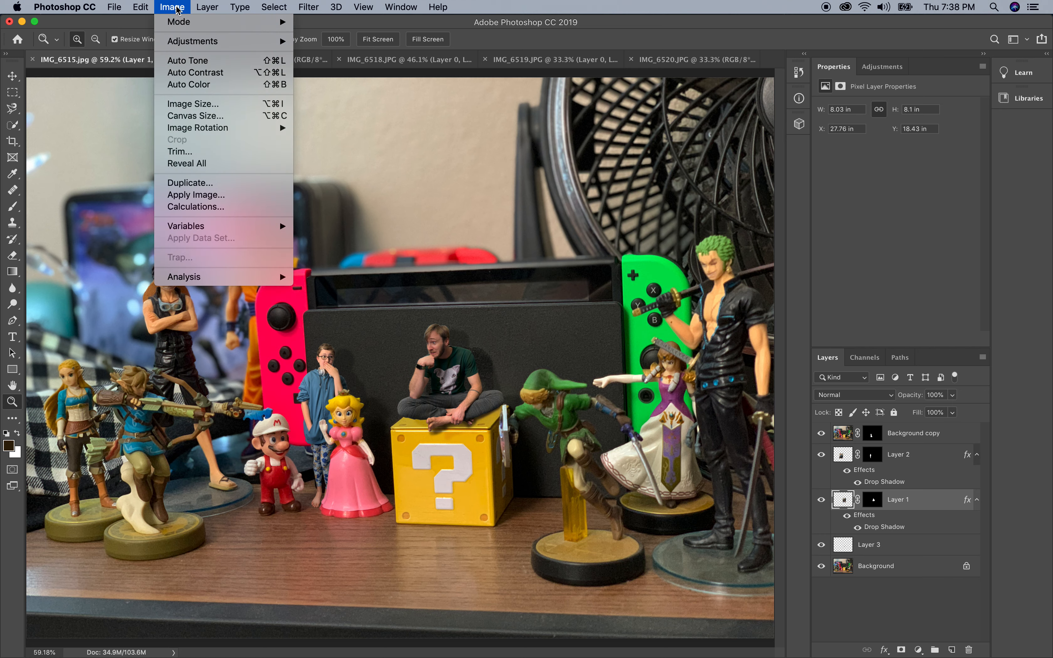
mouse_move(197, 45)
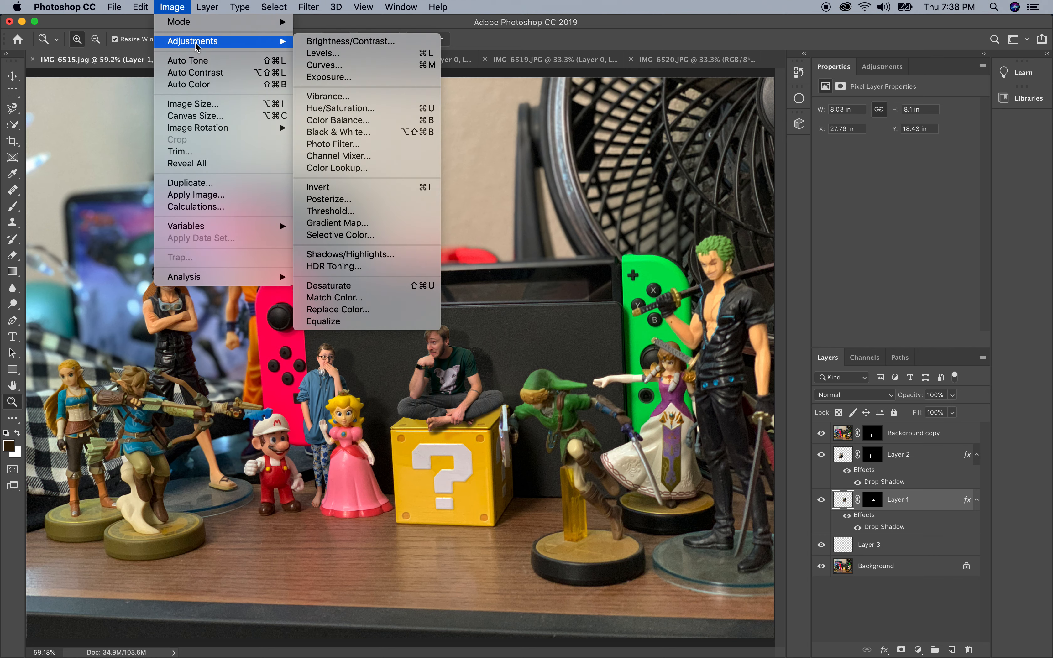
mouse_move(205, 4)
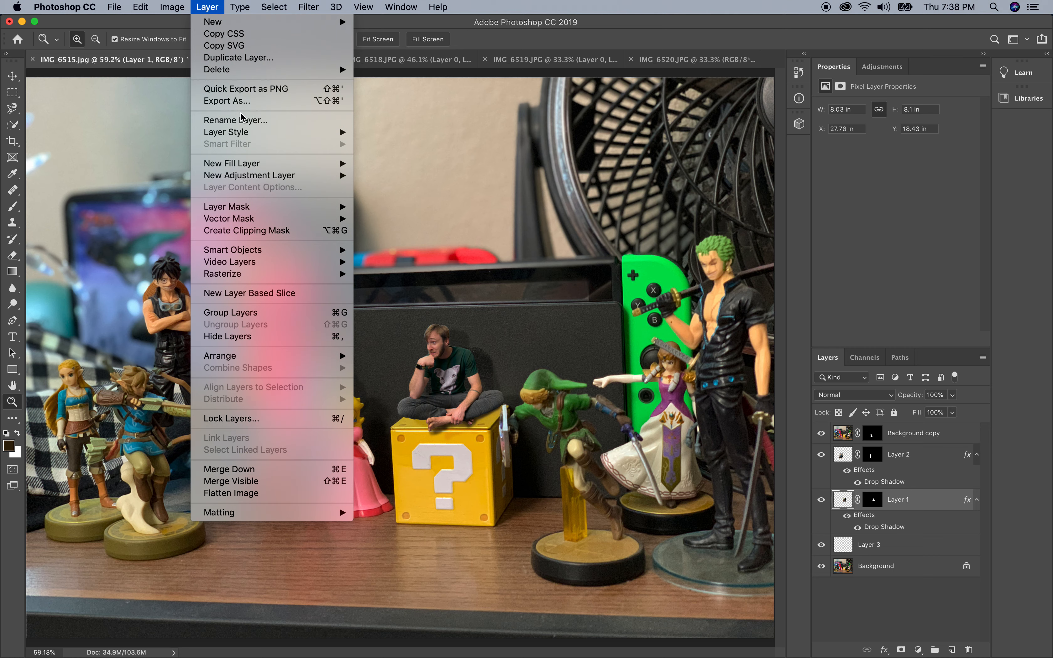
mouse_move(257, 178)
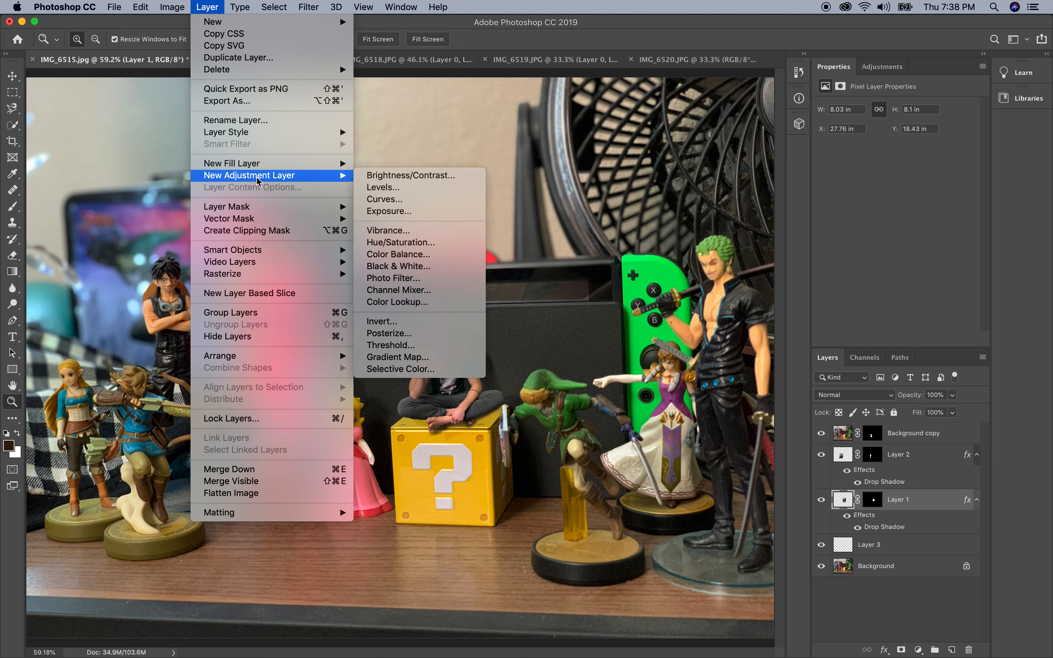
click(390, 174)
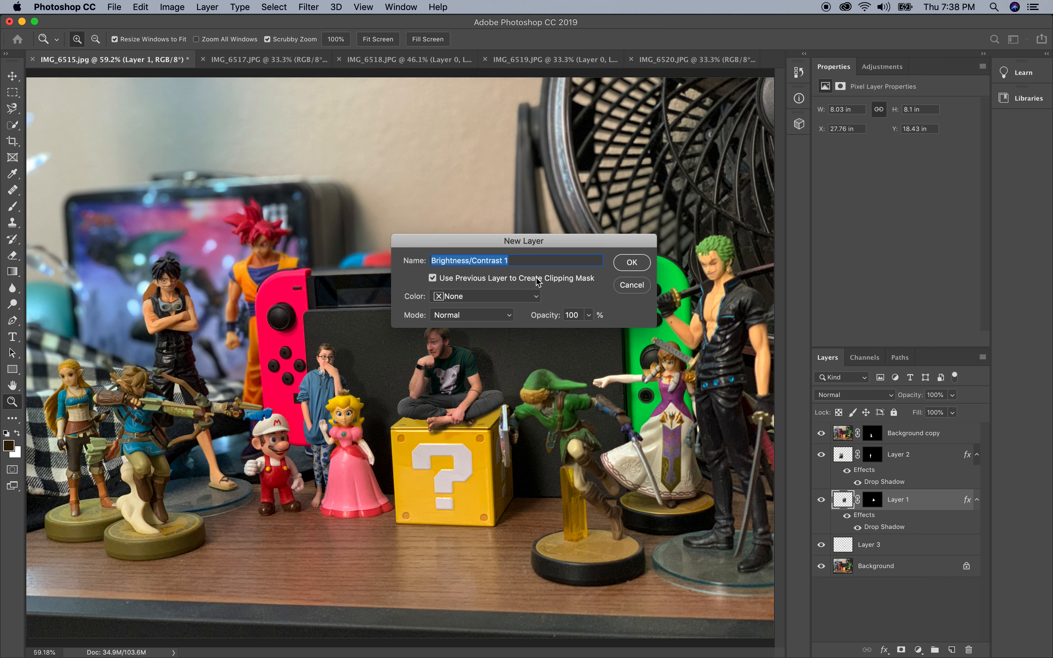
click(632, 263)
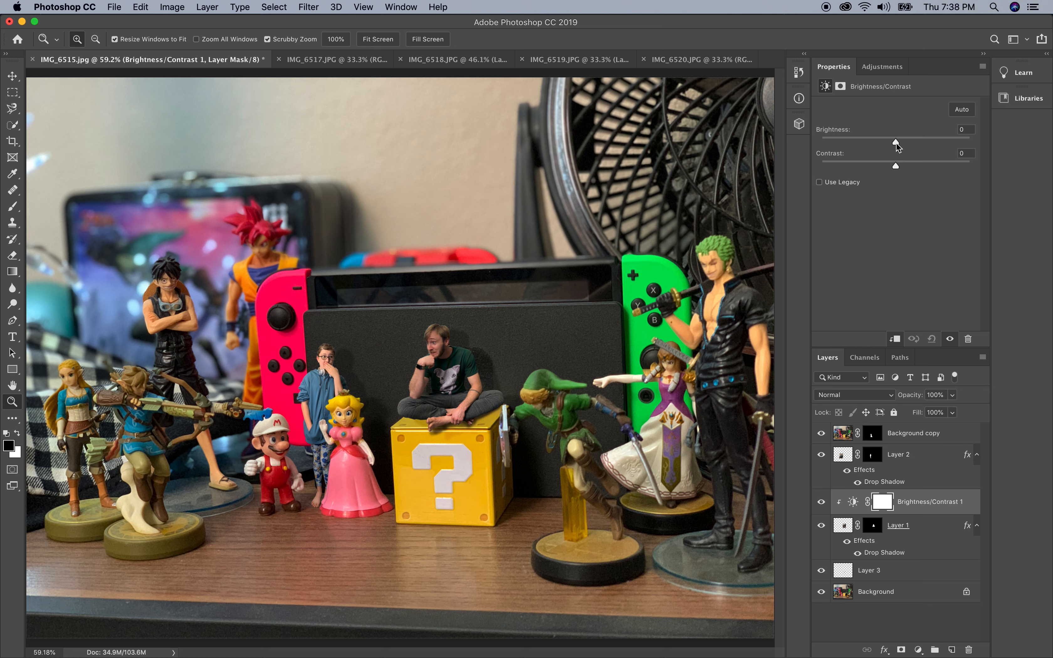
mouse_move(896, 142)
mouse_down()
mouse_move(925, 143)
mouse_move(890, 141)
mouse_move(909, 139)
mouse_up()
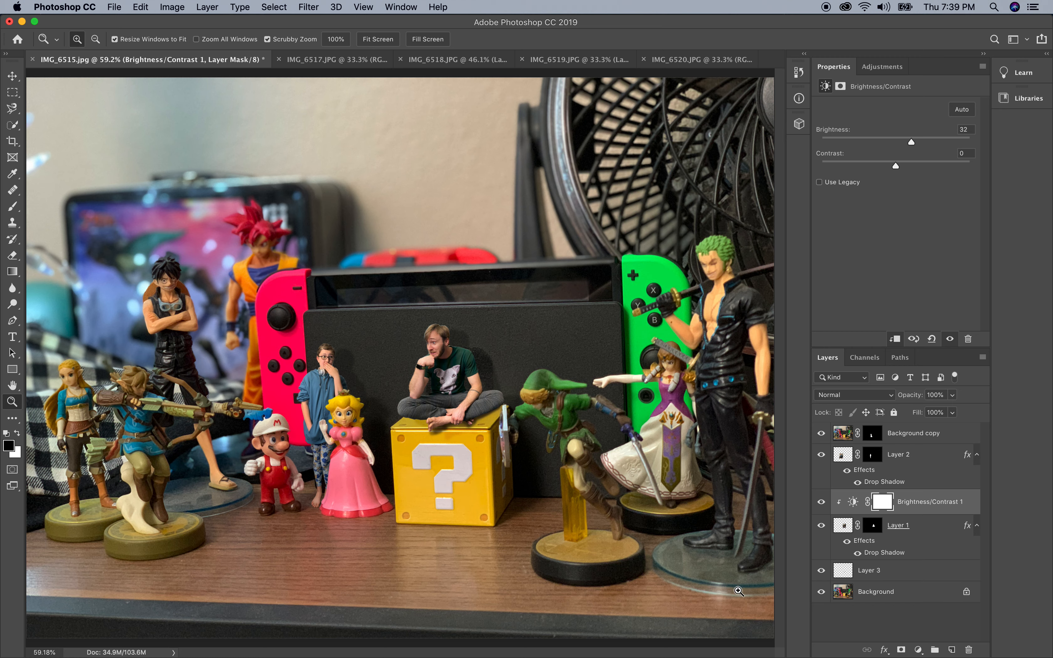
Step: Try to start a Pen tool path on the desk's front edge, and switch the tool to Shape mode
click(12, 321)
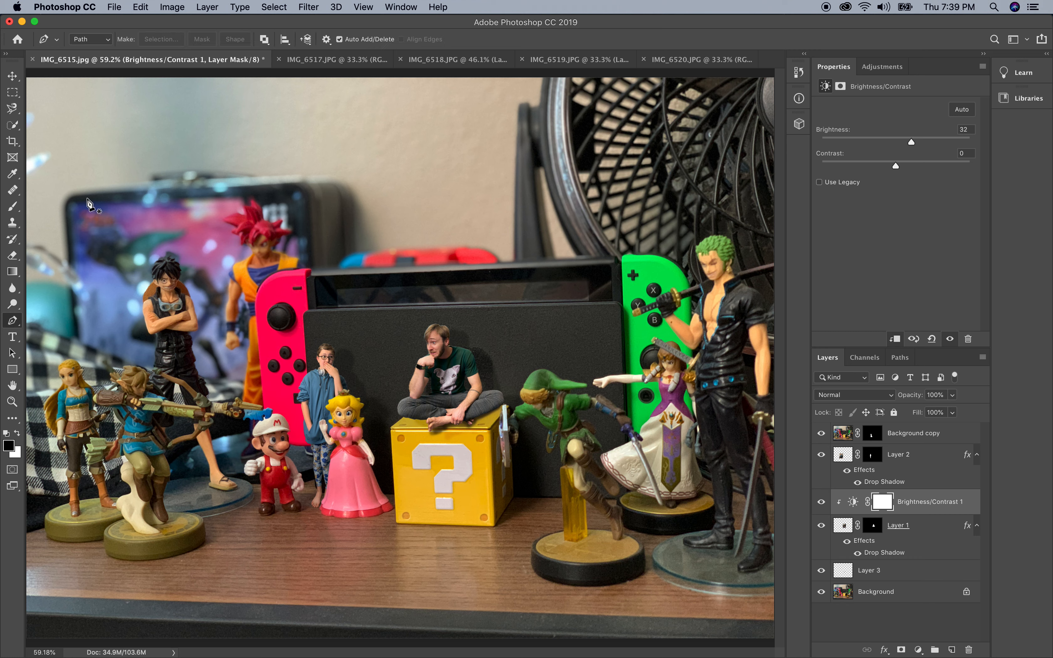
click(107, 41)
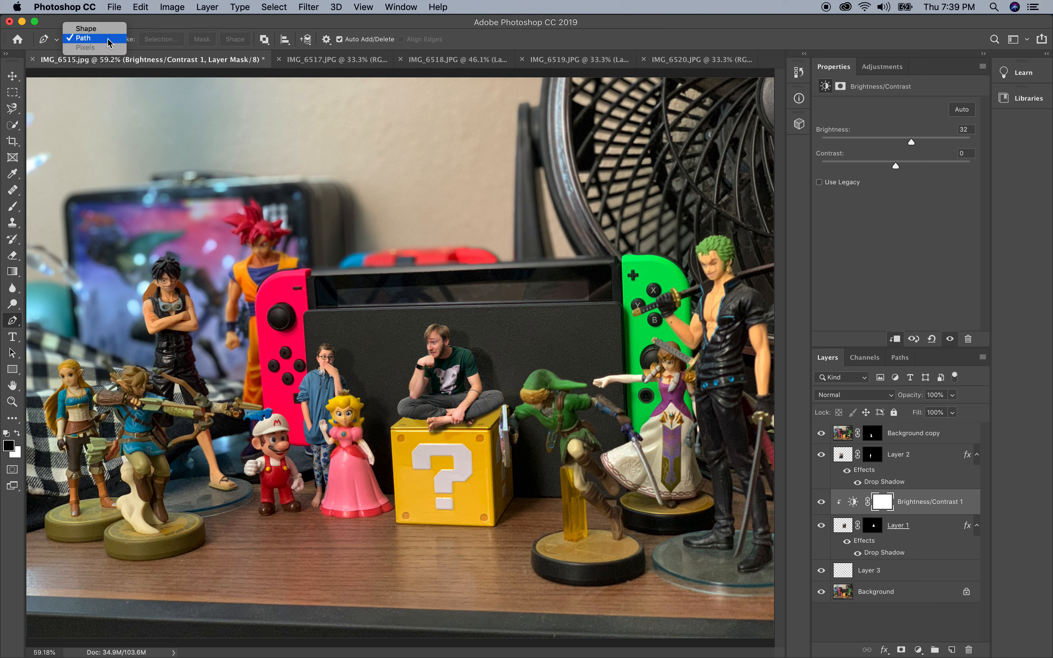
click(108, 40)
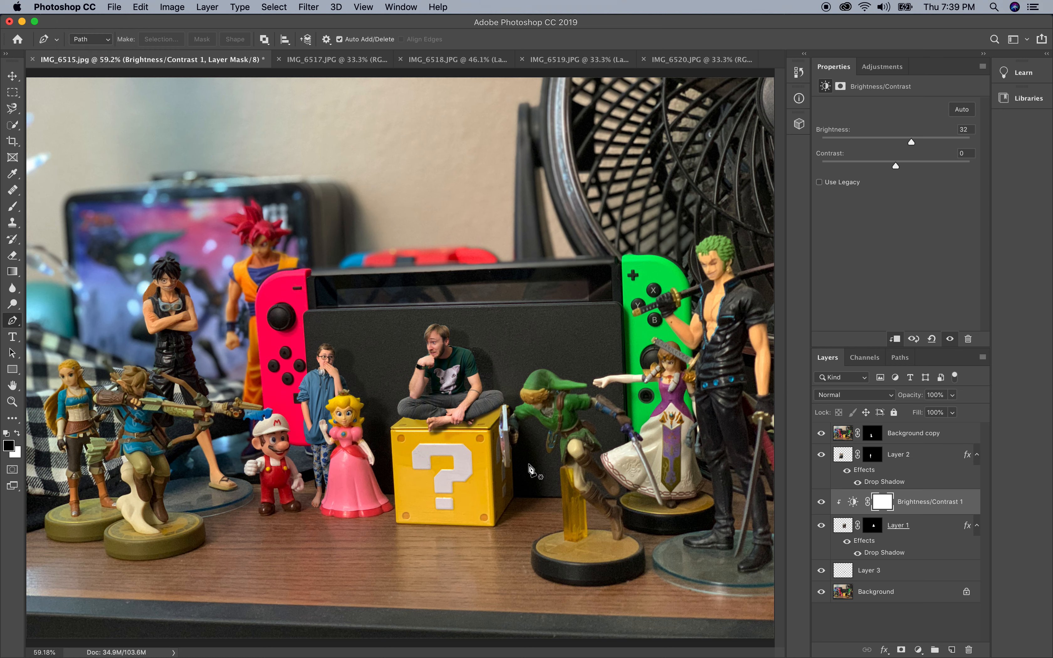
drag(673, 606, 674, 632)
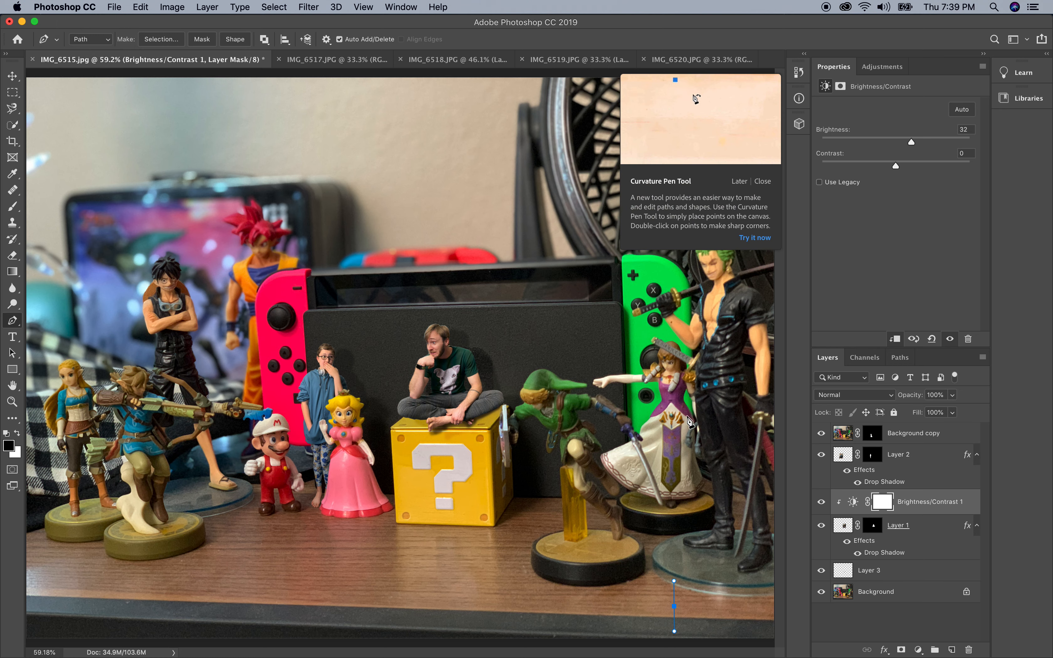
click(741, 185)
click(110, 40)
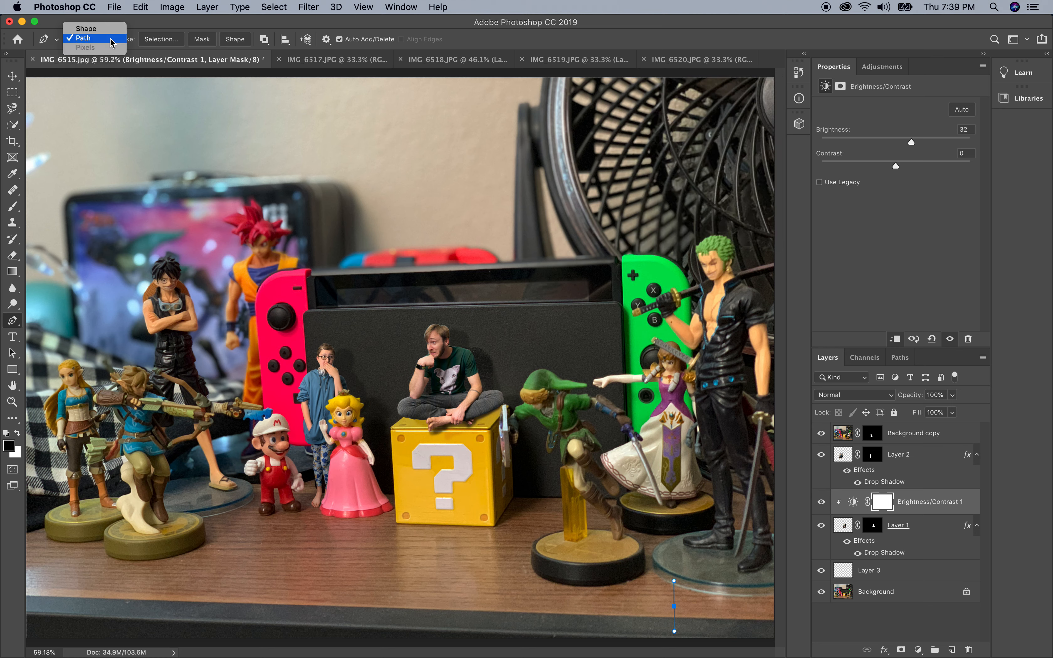
click(111, 29)
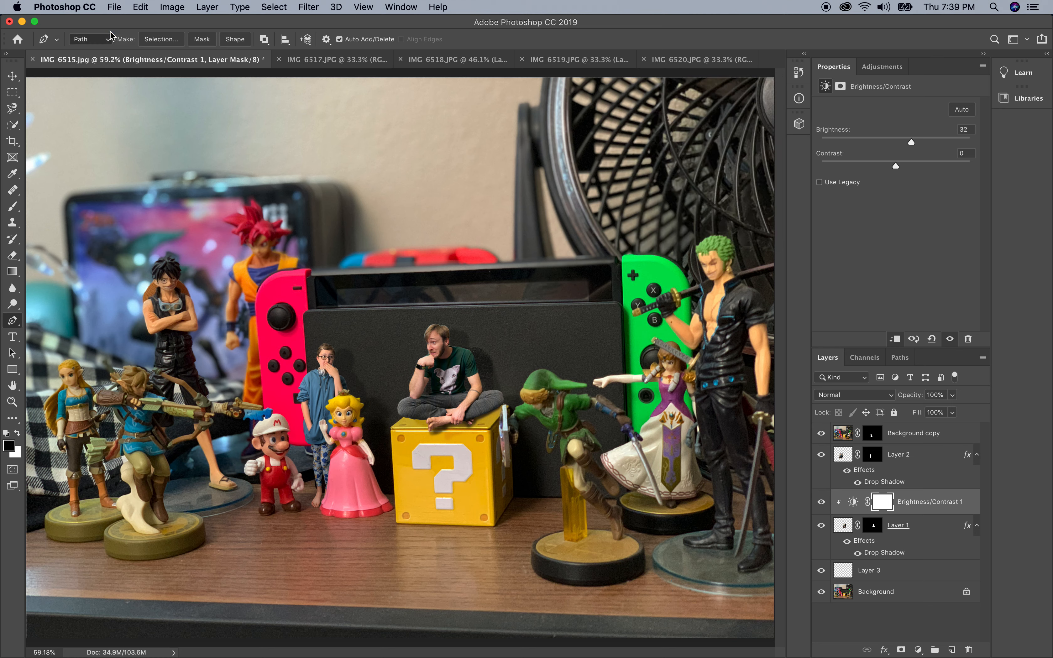
click(56, 39)
click(55, 39)
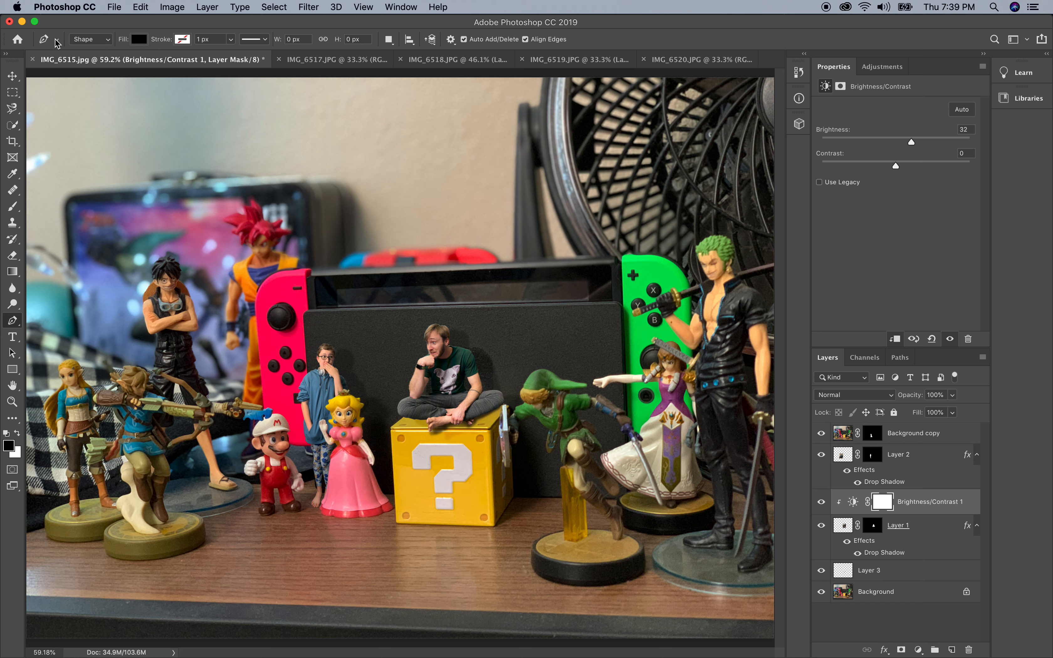
Step: Draw short freehand path strokes on the desk's front edge below the green-haired figurine with the Freeform Pen tool in Path mode
right_click(16, 327)
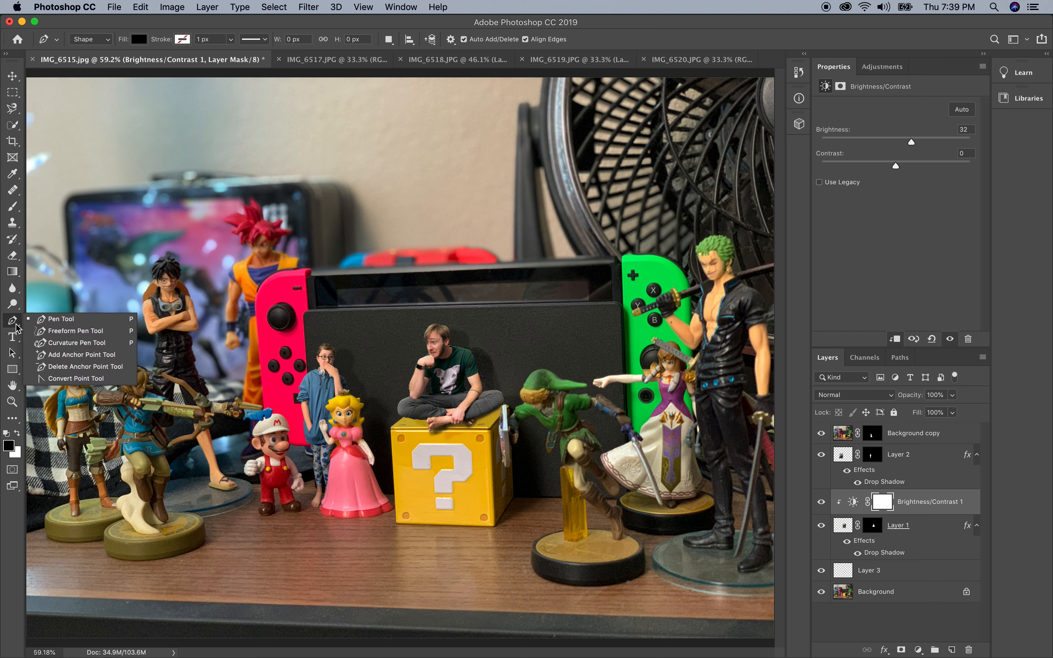
click(64, 331)
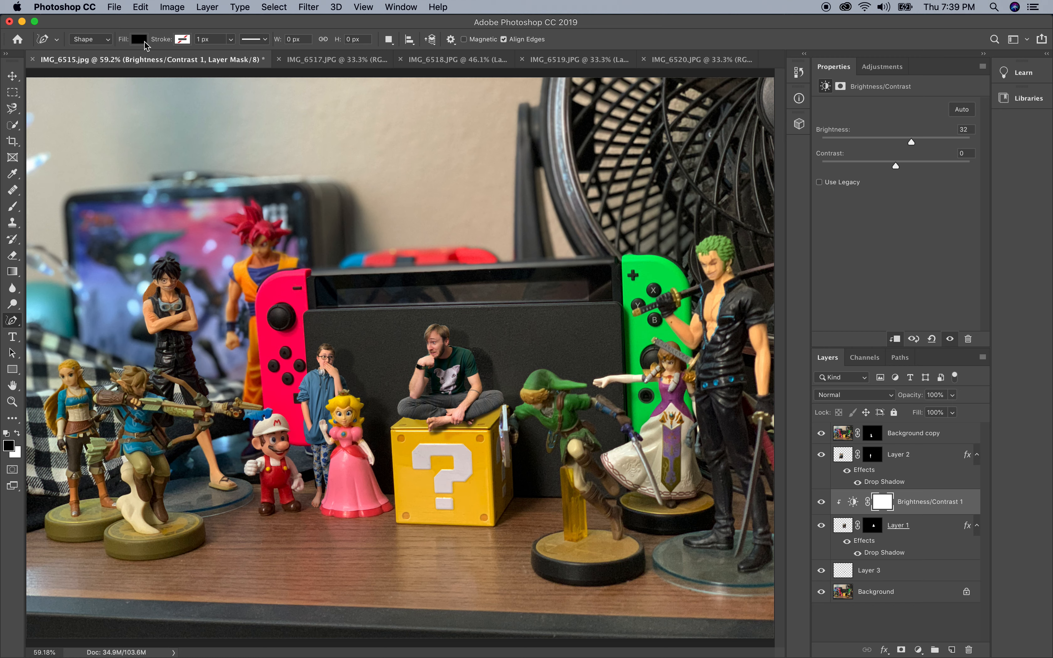
click(107, 40)
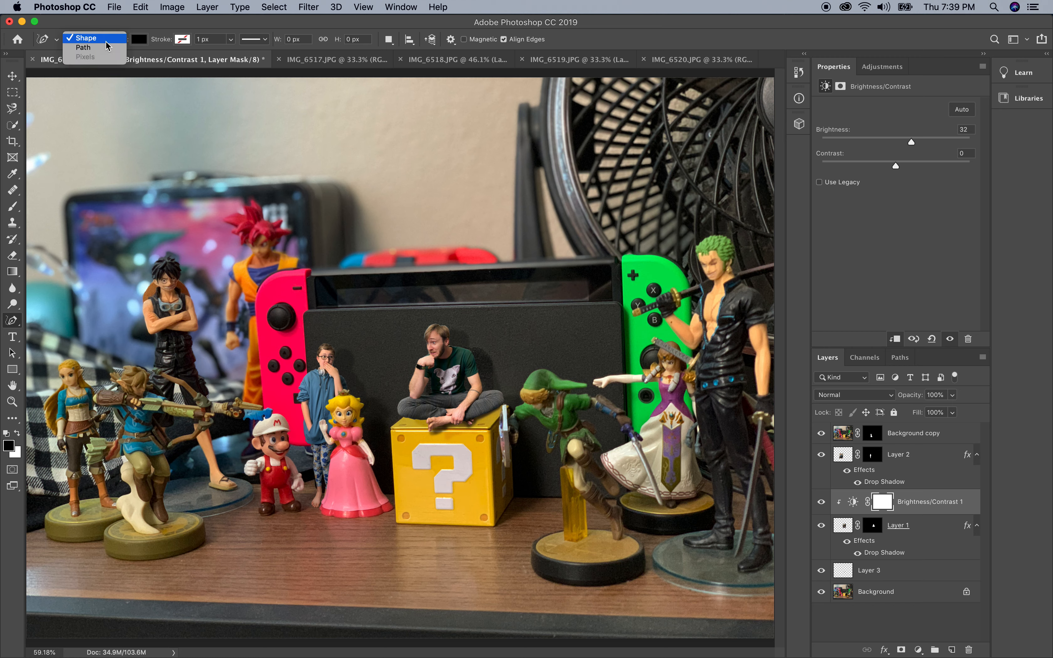
click(107, 47)
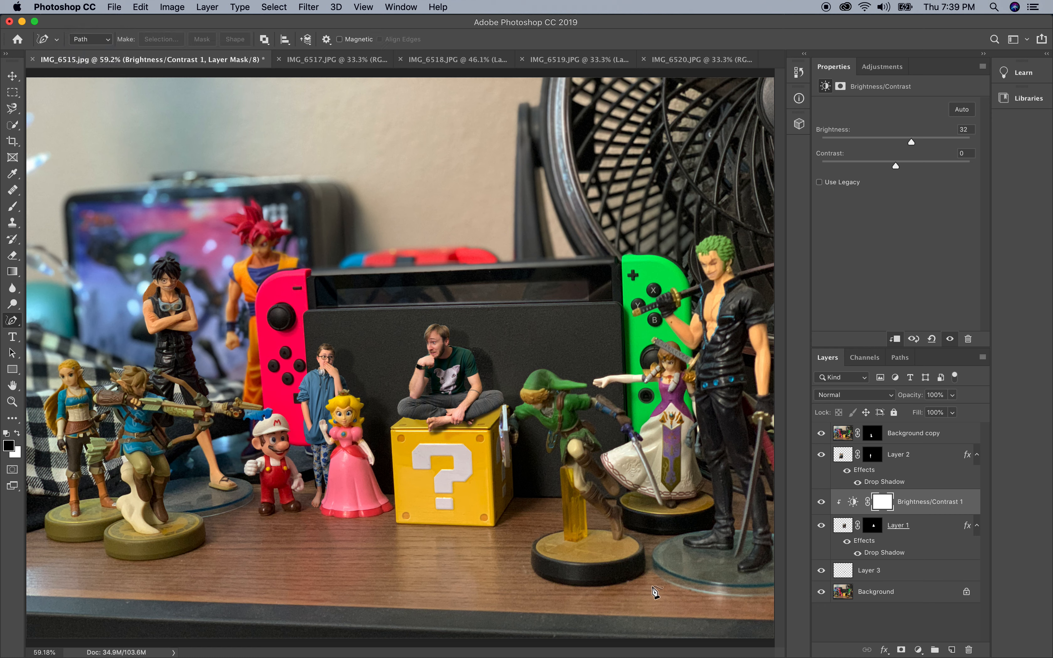
click(660, 599)
click(660, 624)
mouse_move(673, 598)
mouse_down()
mouse_move(646, 617)
mouse_move(650, 607)
mouse_move(670, 615)
mouse_move(679, 635)
mouse_up()
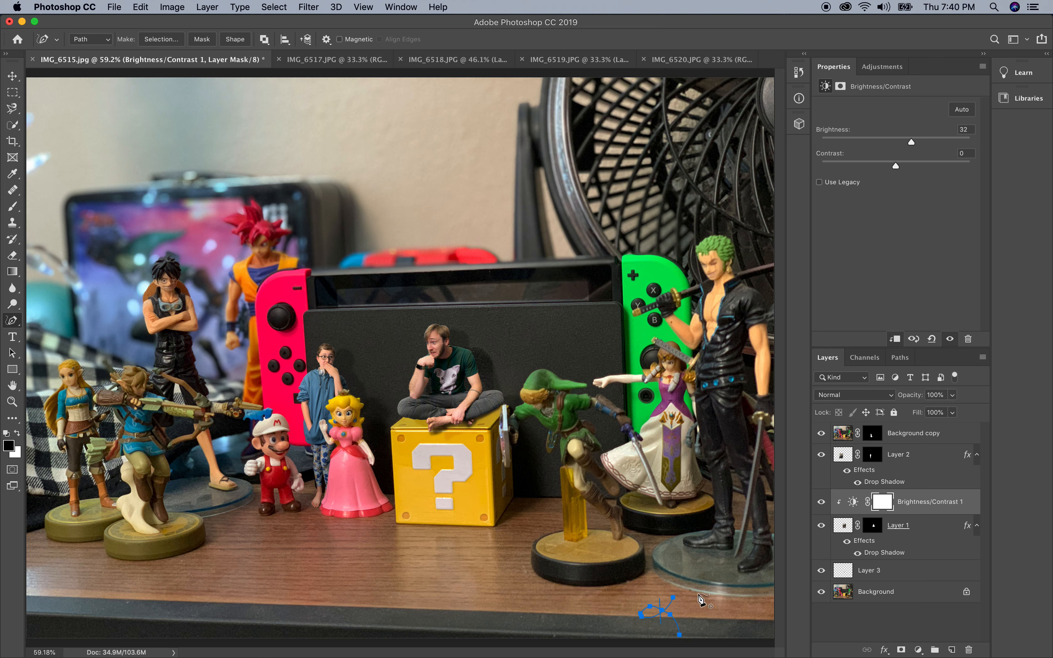
mouse_move(699, 596)
mouse_down()
mouse_move(679, 606)
mouse_move(700, 622)
mouse_move(682, 616)
mouse_move(692, 619)
mouse_up()
mouse_move(134, 652)
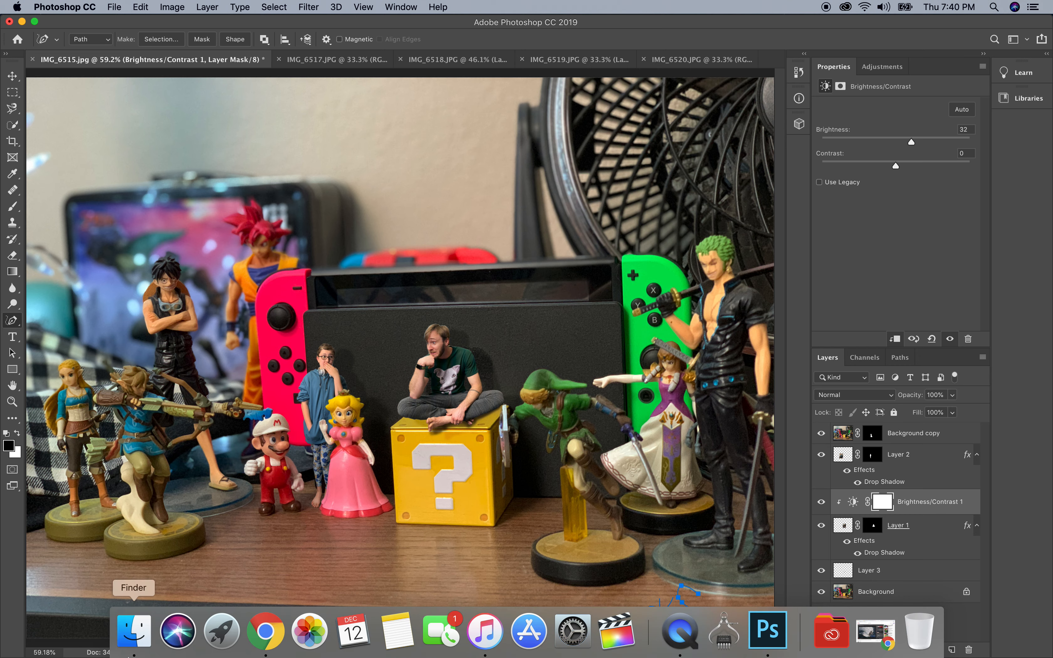